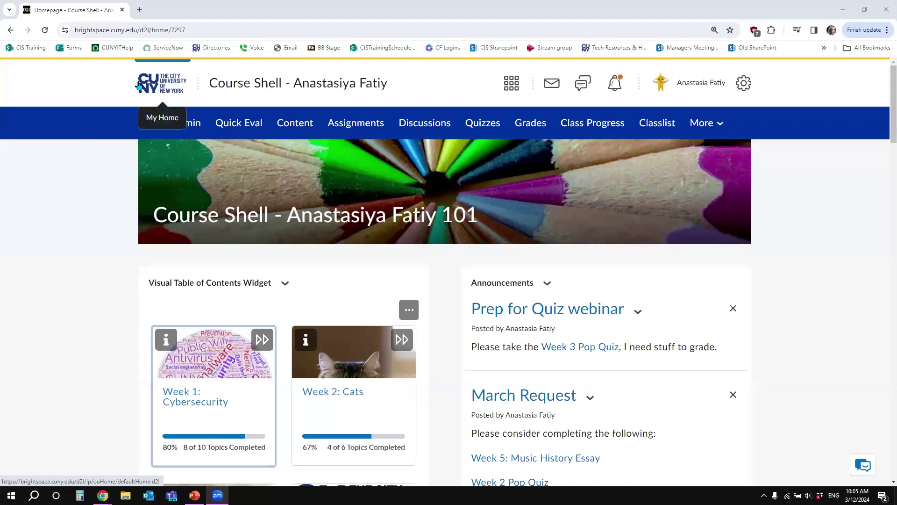
Go to the main CUNY homepage and visit the Baruch College and Brooklyn College homepages, returning to the main homepage.
click(154, 84)
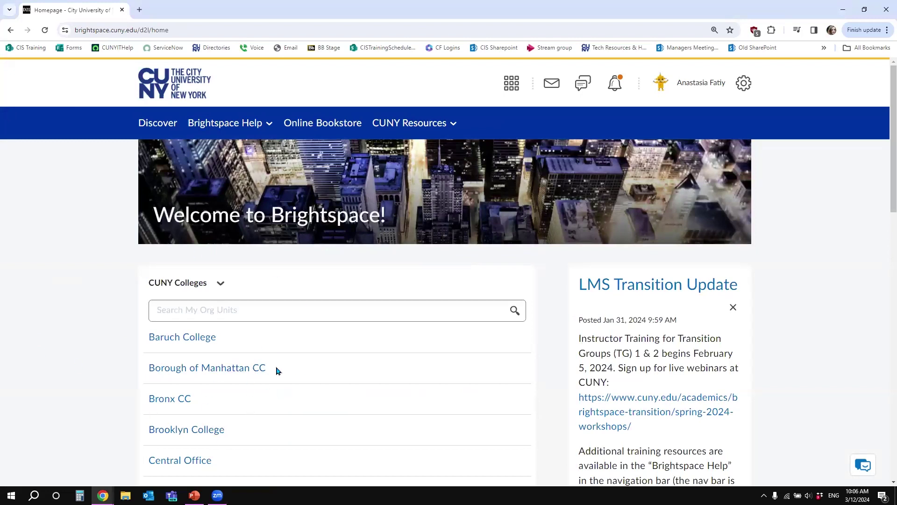
click(181, 339)
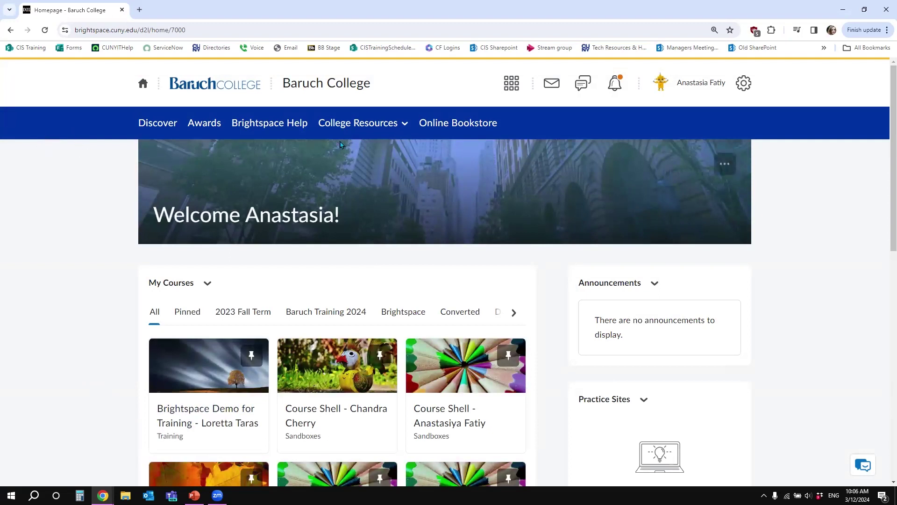
click(11, 30)
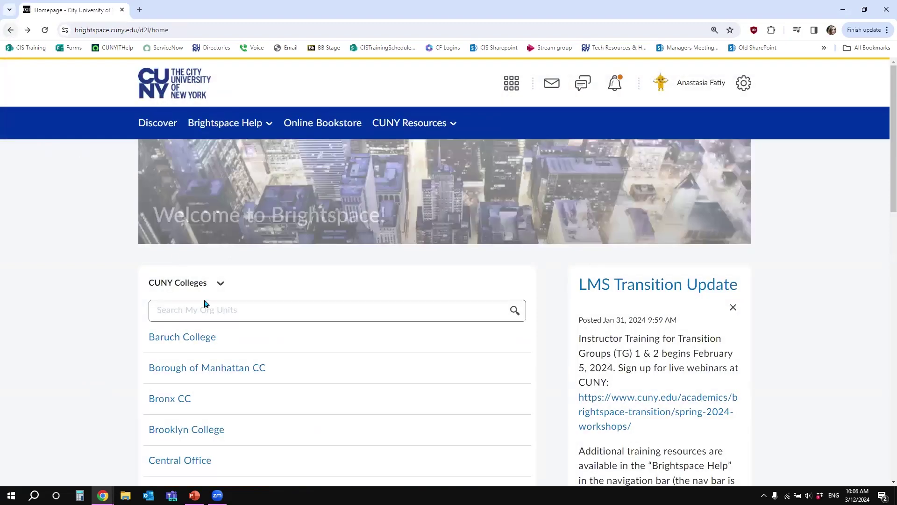
click(166, 435)
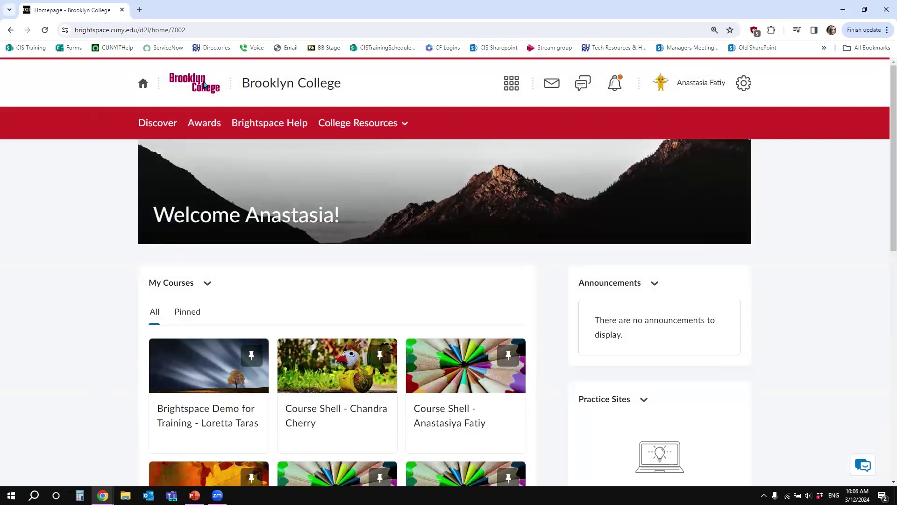
click(11, 30)
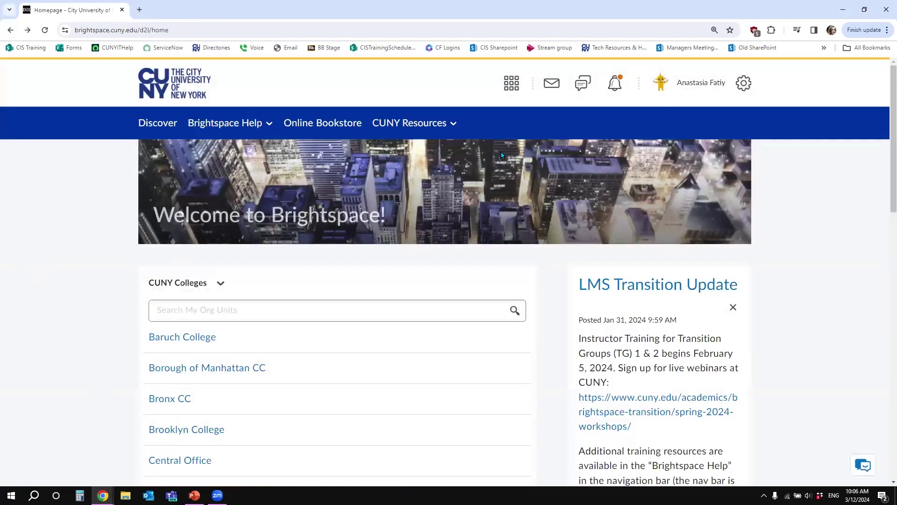
Open the instructor's own Course Shell, the third pinned course in the course list.
click(518, 82)
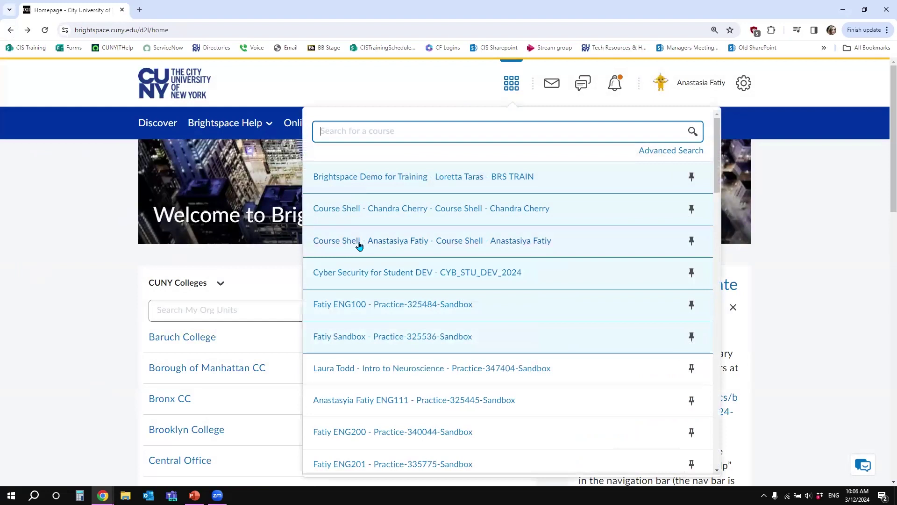
click(359, 244)
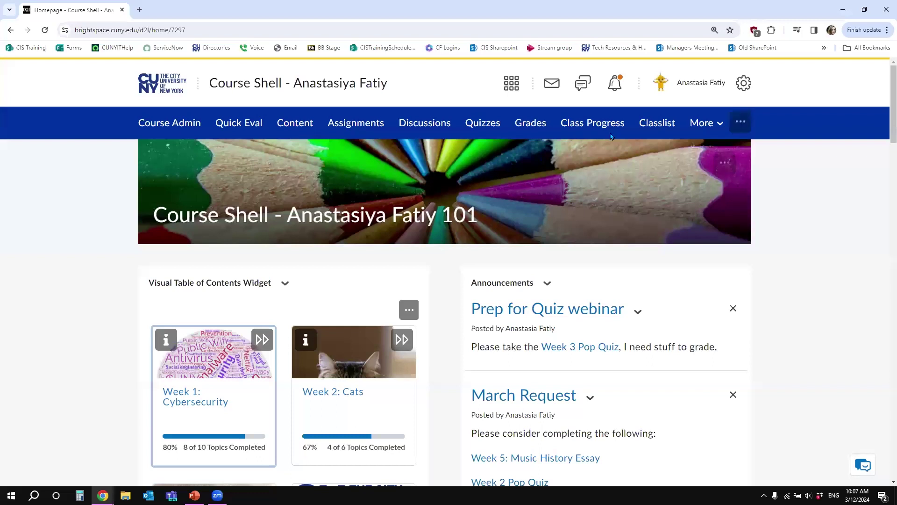
click(720, 126)
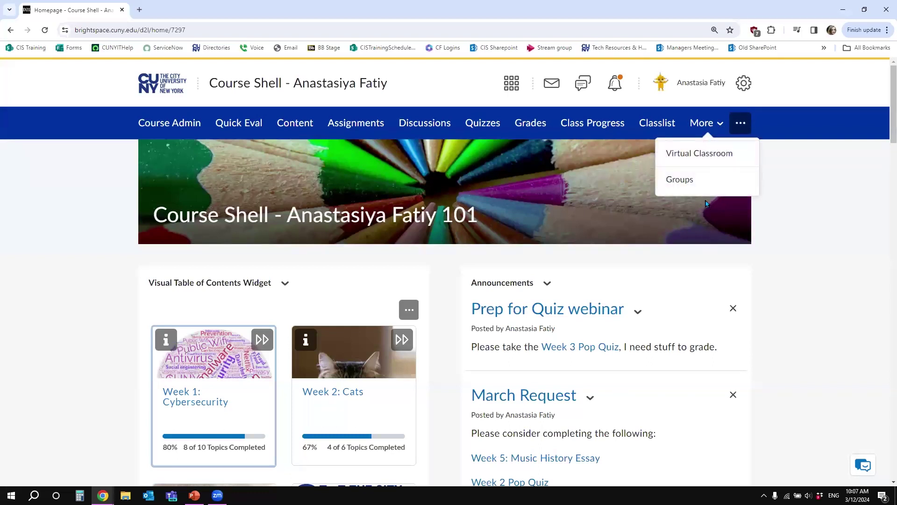
click(789, 206)
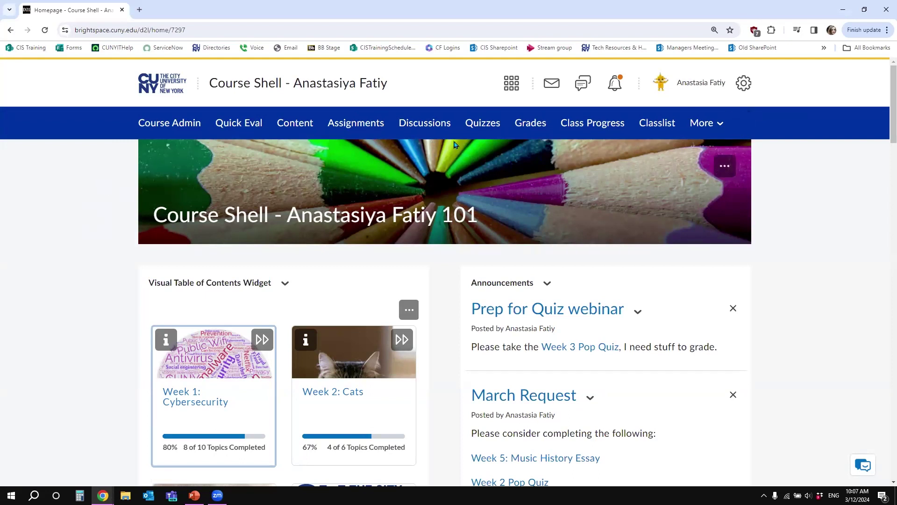
click(706, 123)
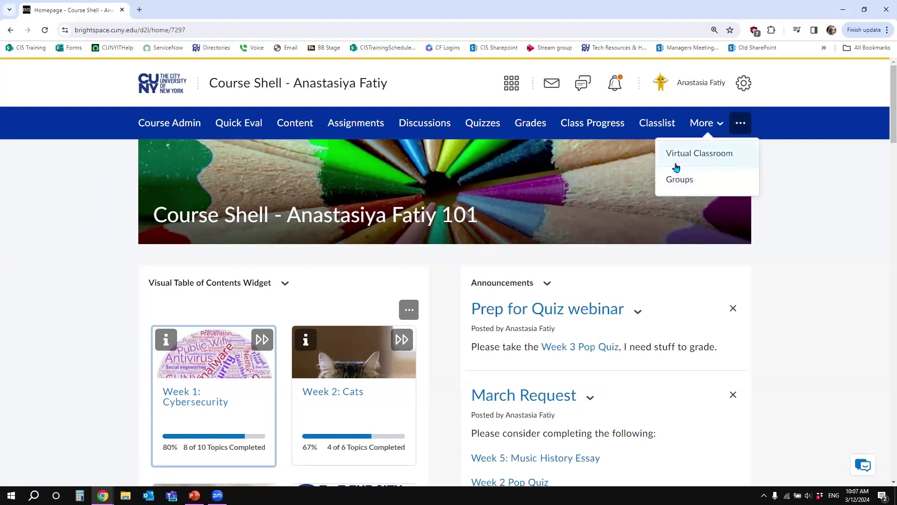
click(66, 236)
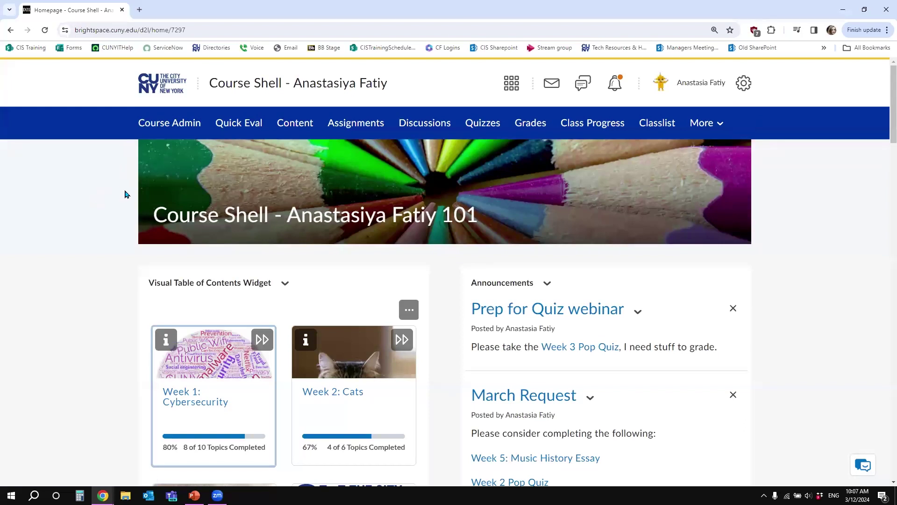
Open Course Administration and review its tools grouped by category and listed by name.
click(169, 123)
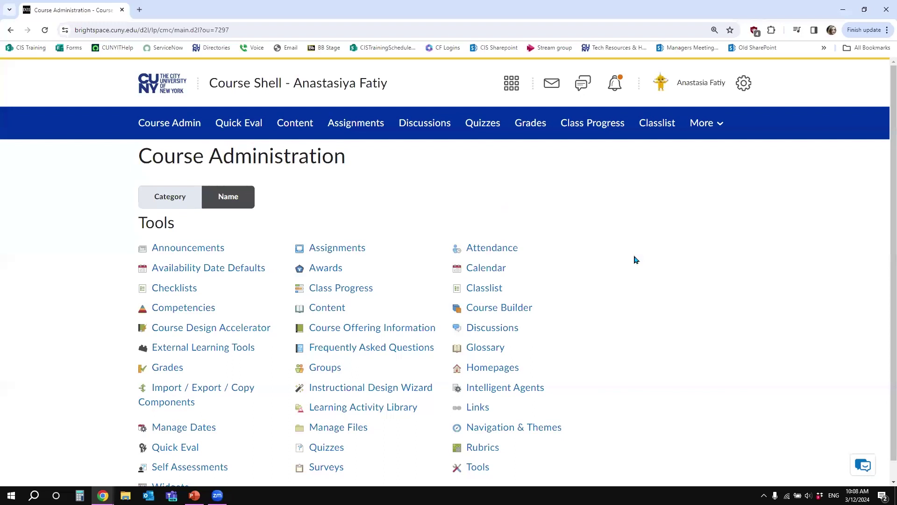
scroll(635, 260, down, 1)
click(164, 180)
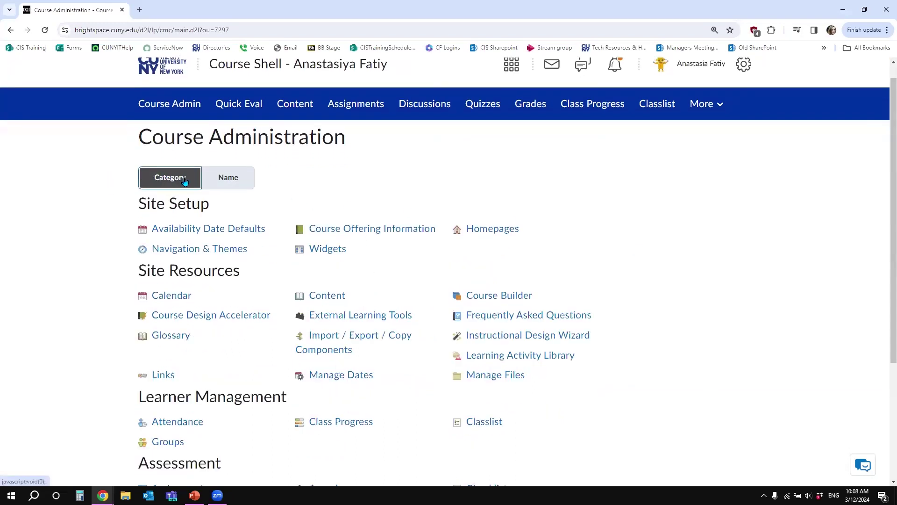
scroll(114, 379, down, 2)
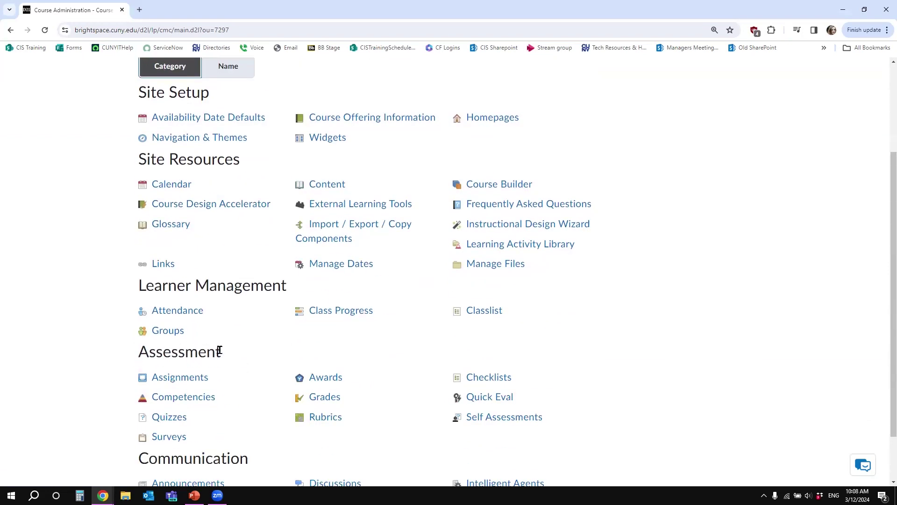
click(243, 70)
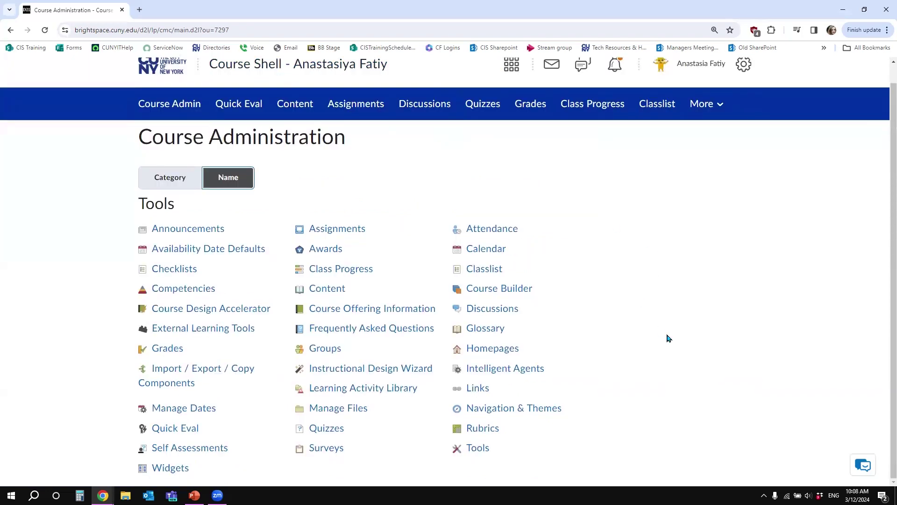
Open the Quizzes tool from the Course Administration list and look over the existing quizzes.
click(326, 429)
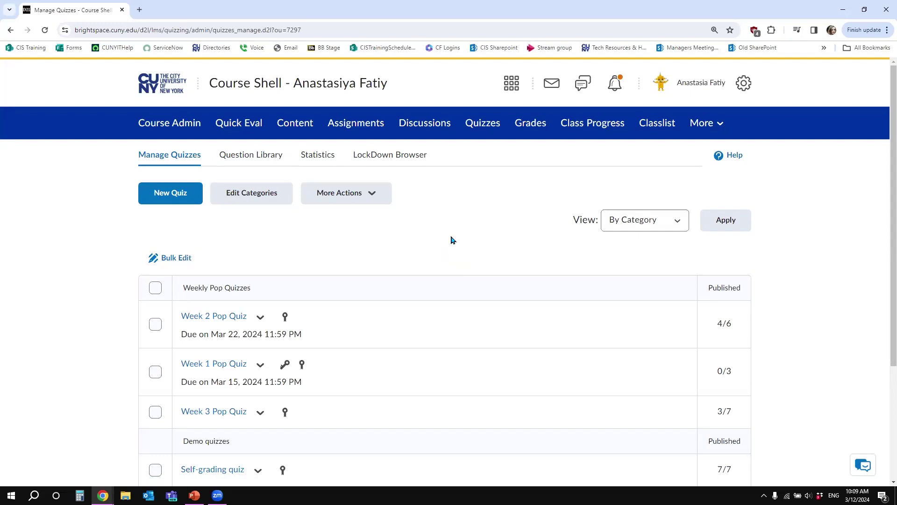
scroll(454, 236, down, 3)
scroll(495, 241, up, 3)
Create a new quiz and title it "Week 5 Pop Quiz".
click(160, 194)
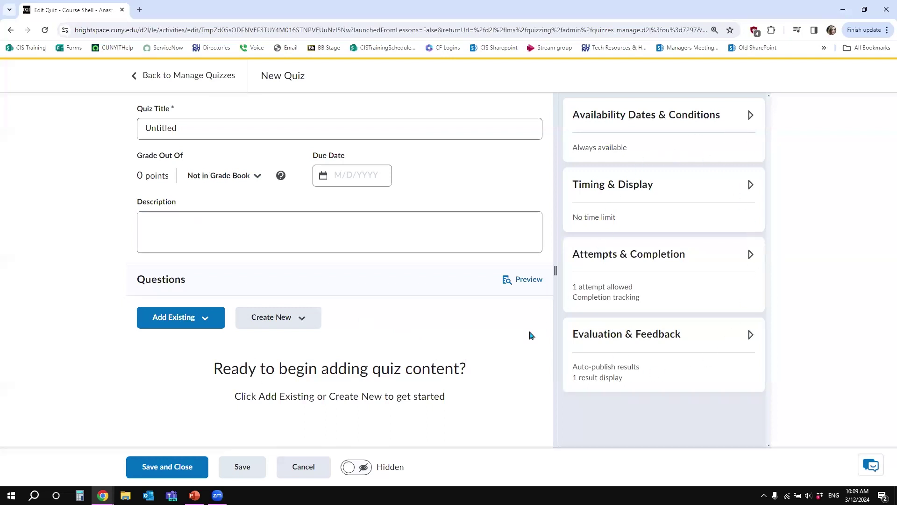
click(182, 123)
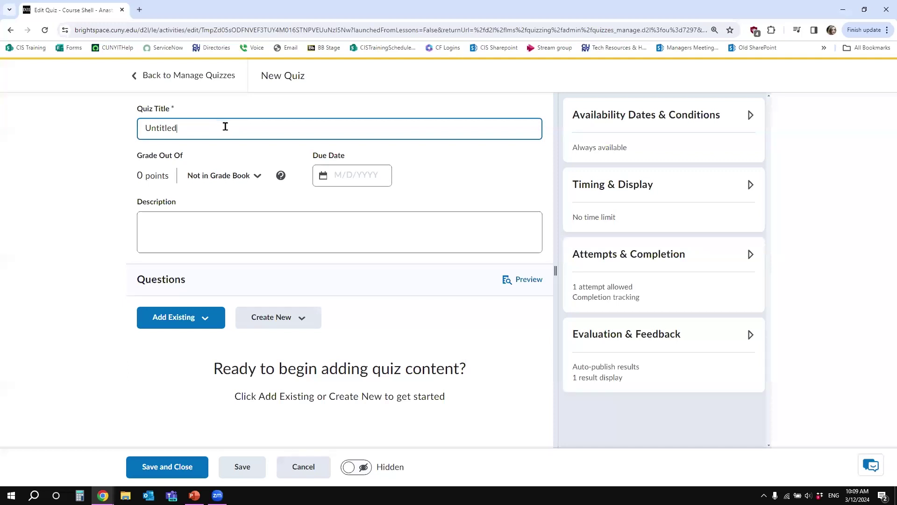
drag(198, 122, 100, 118)
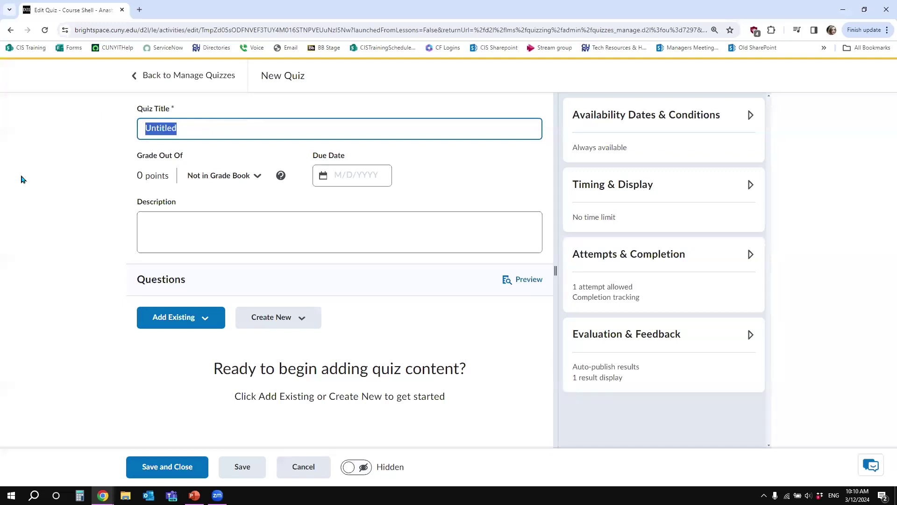
text(Week 5 Pop Quiz)
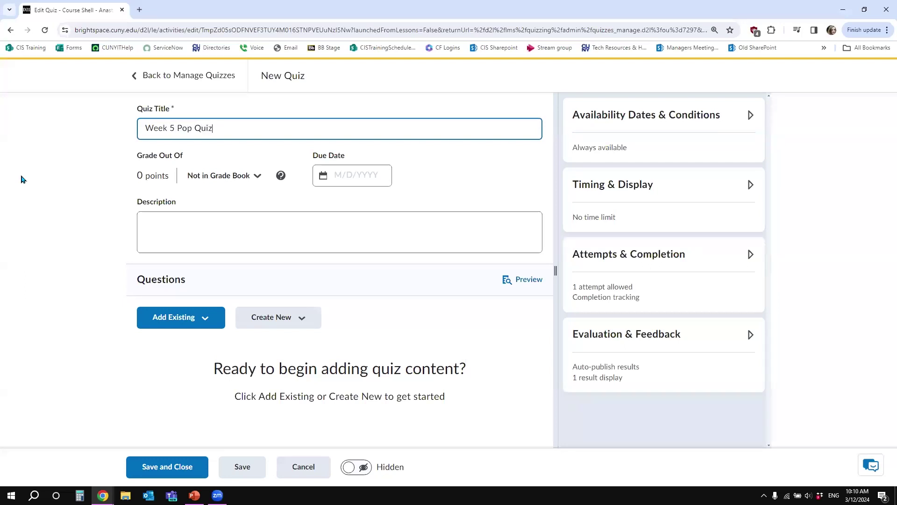
Add the quiz to the grade book and set its grade out of 1 point.
click(256, 182)
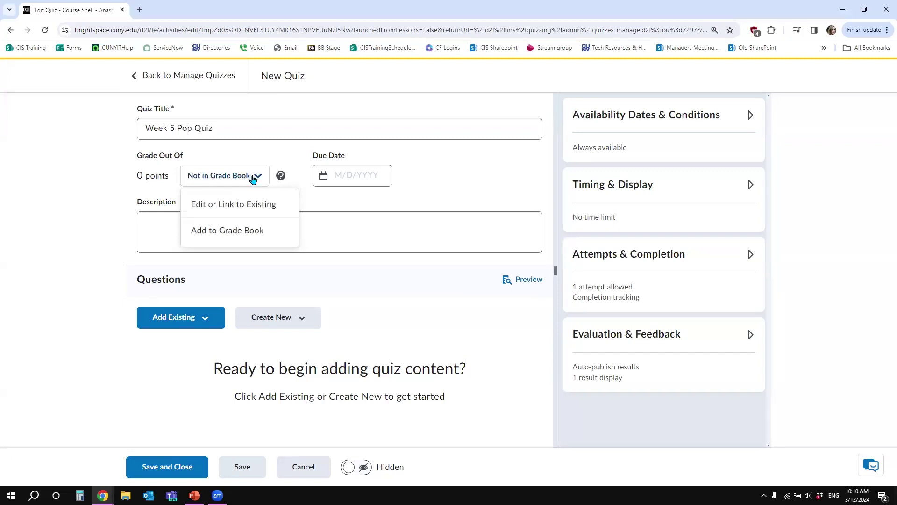
click(266, 232)
drag(159, 175, 126, 174)
text(1)
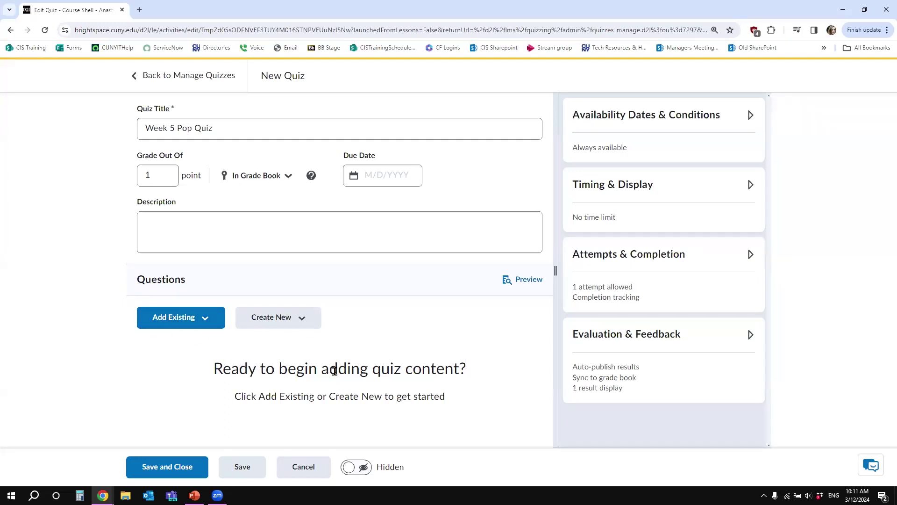
Look through the available question types and start a new Multiple Choice question for the quiz.
click(306, 319)
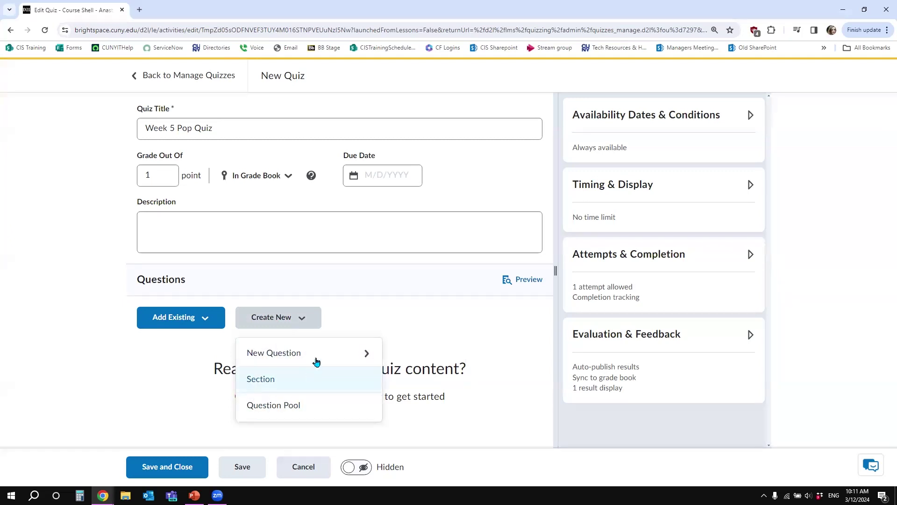
click(340, 353)
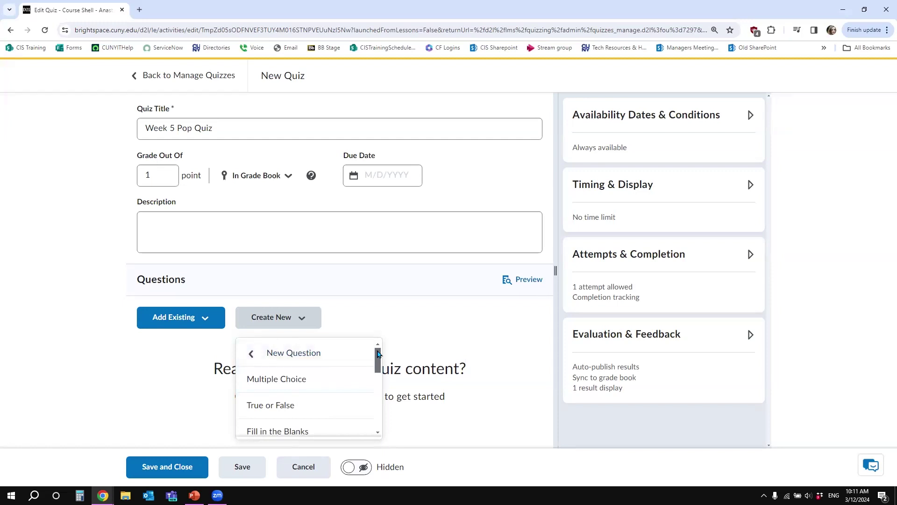
drag(378, 354, 380, 421)
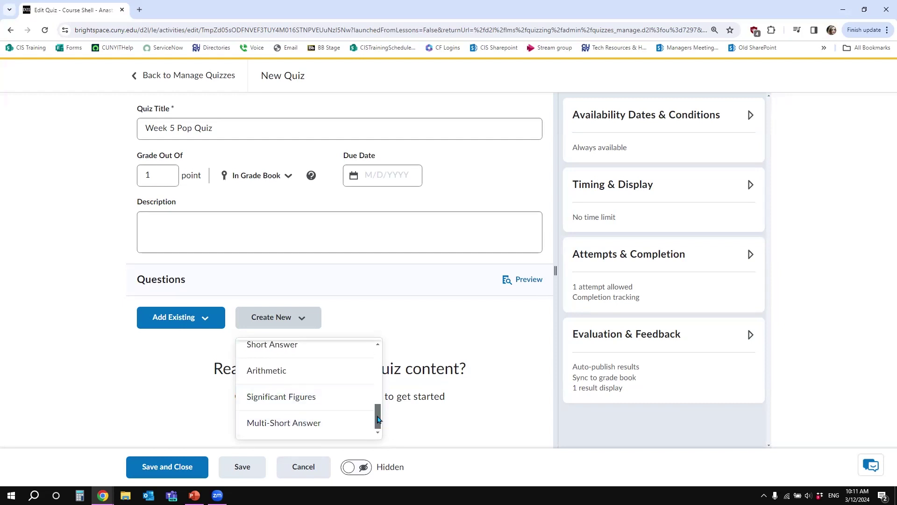
drag(378, 419, 345, 393)
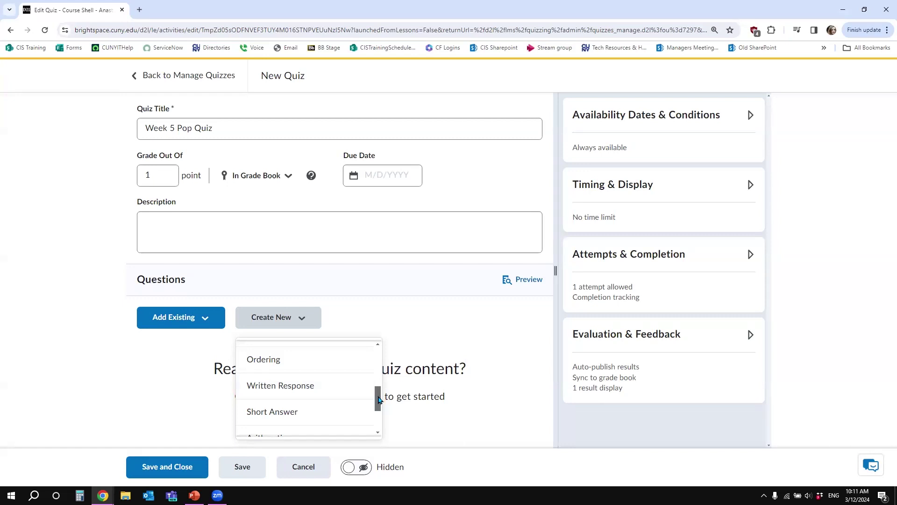
drag(378, 400, 378, 369)
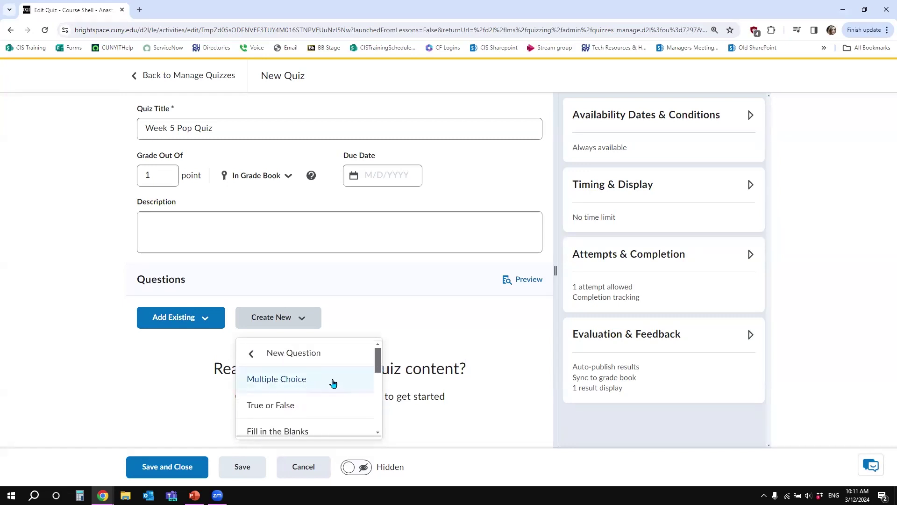
click(288, 383)
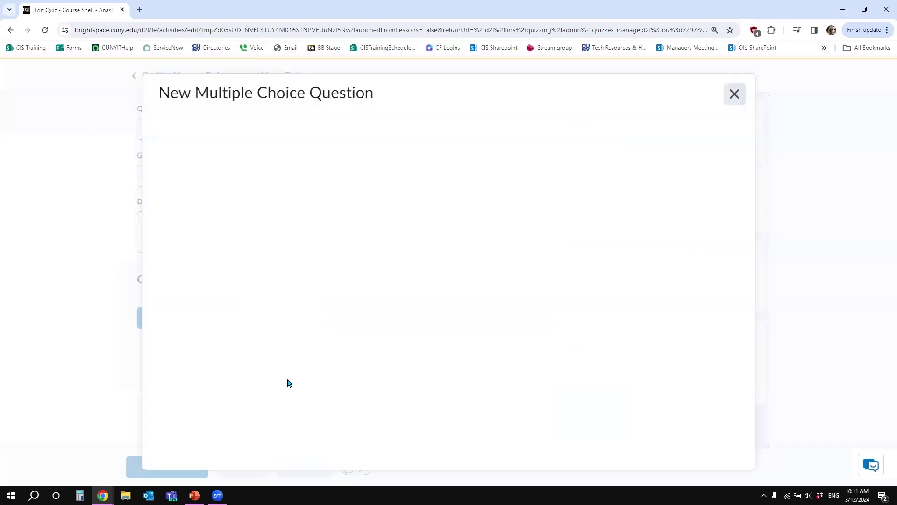
Enter "3+3" as the question text and 5, 6 and 7 as the first three answers.
click(217, 212)
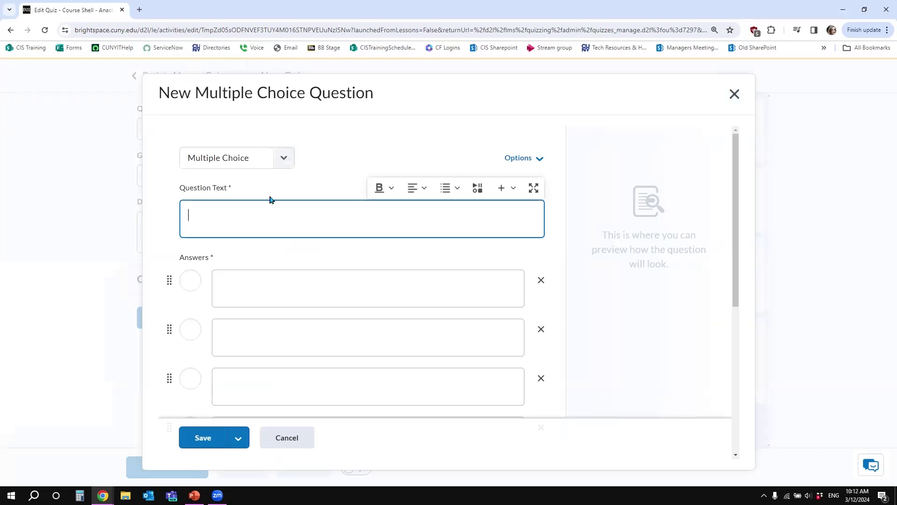
click(277, 285)
text(5)
click(257, 353)
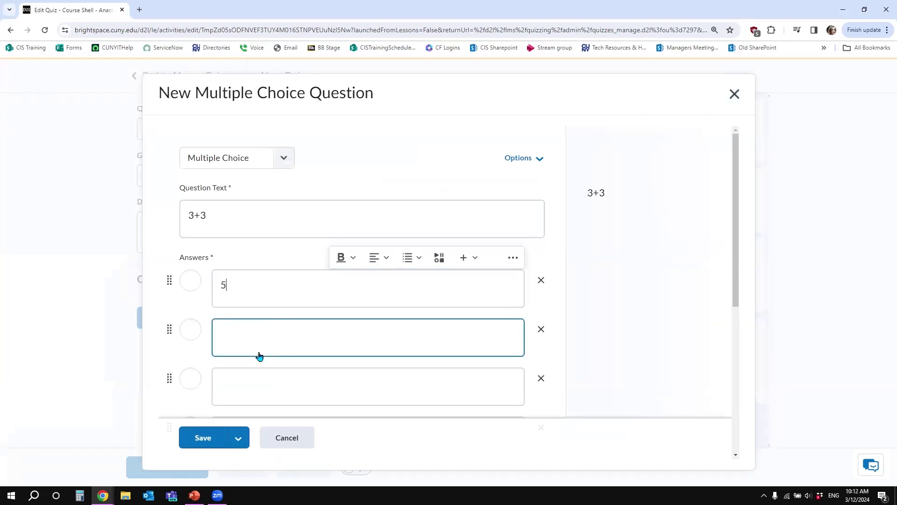
text(6)
click(250, 389)
text(7)
Add two more blank answer fields to the multiple choice question.
scroll(736, 258, down, 1)
scroll(735, 257, down, 2)
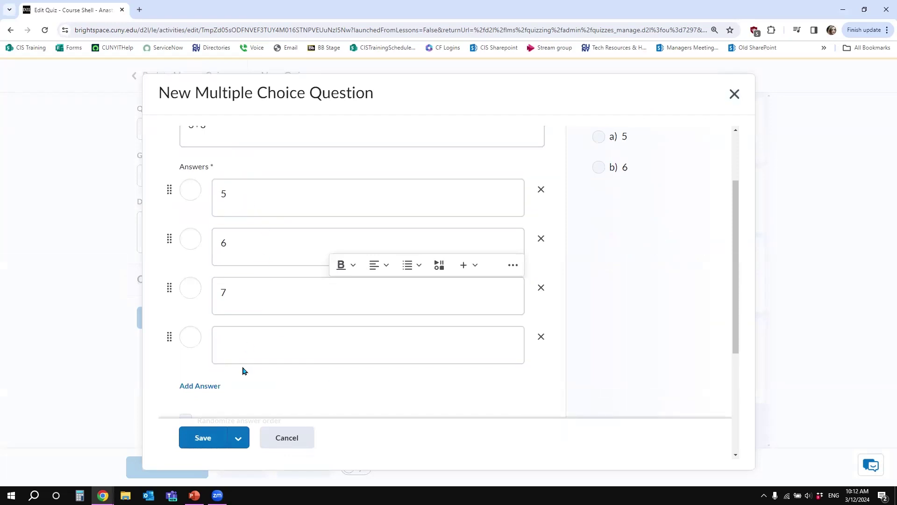
click(333, 383)
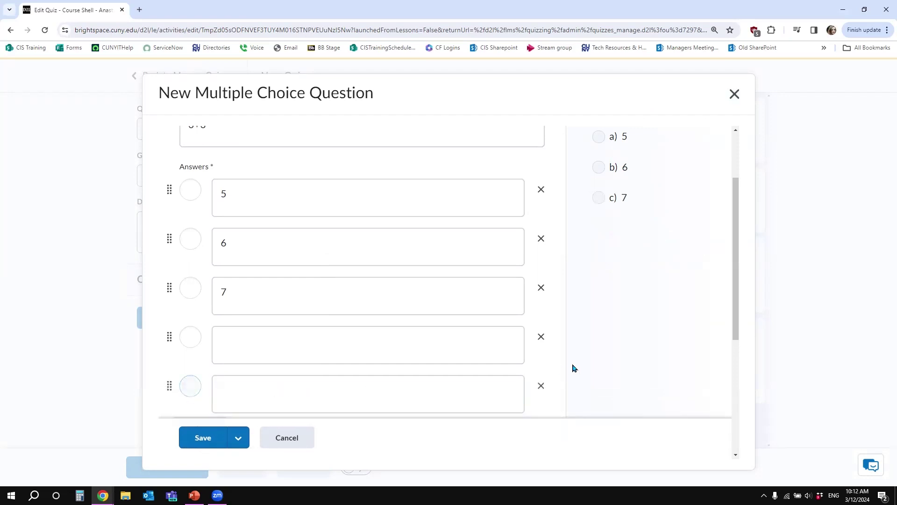
scroll(341, 364, down, 2)
click(183, 329)
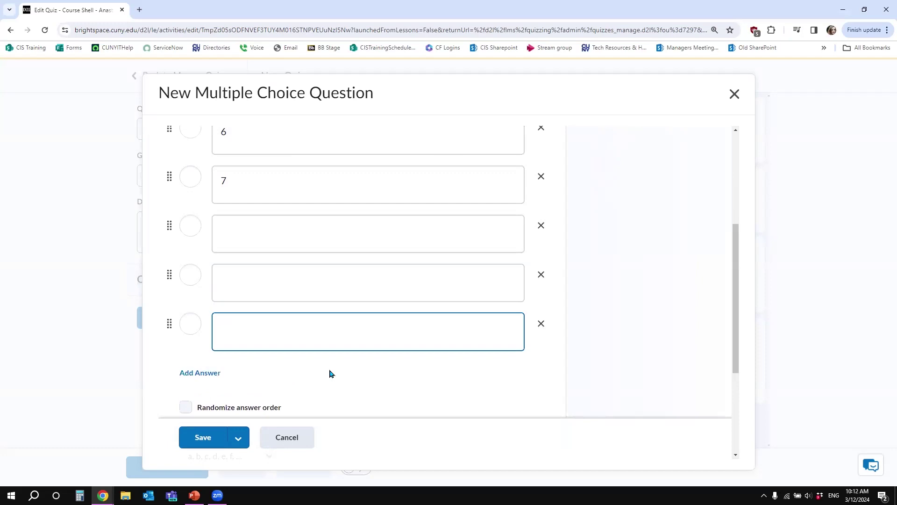
Remove the three blank answer fields below the answer 7.
click(541, 323)
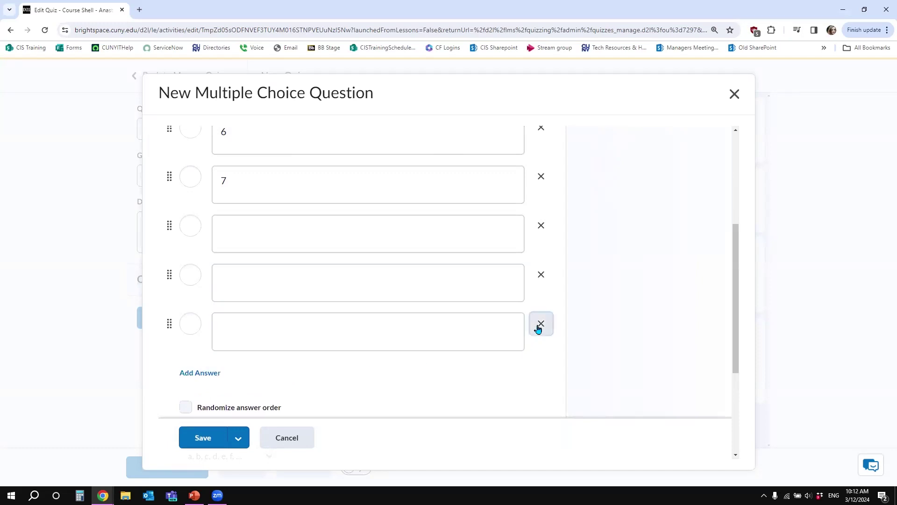
click(541, 277)
click(541, 226)
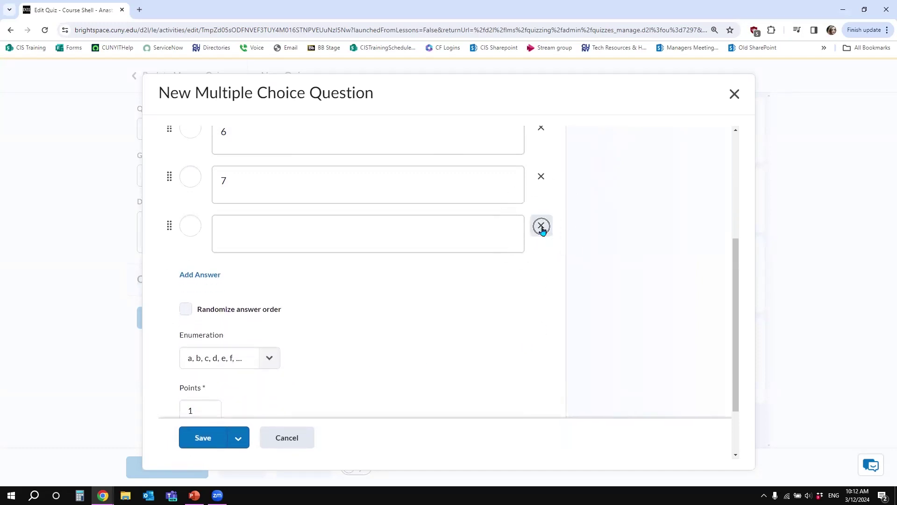
Mark 6 as the correct answer to the 3+3 question.
drag(737, 296, 731, 239)
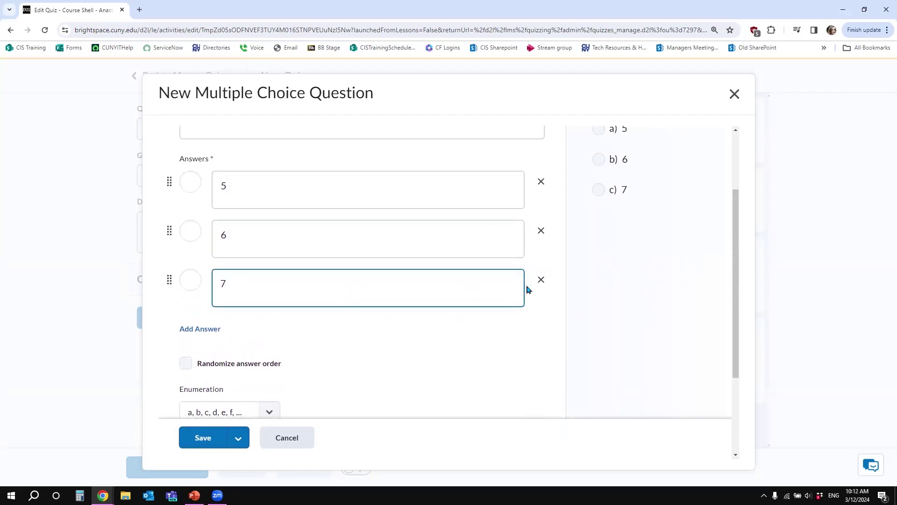
drag(732, 287, 735, 251)
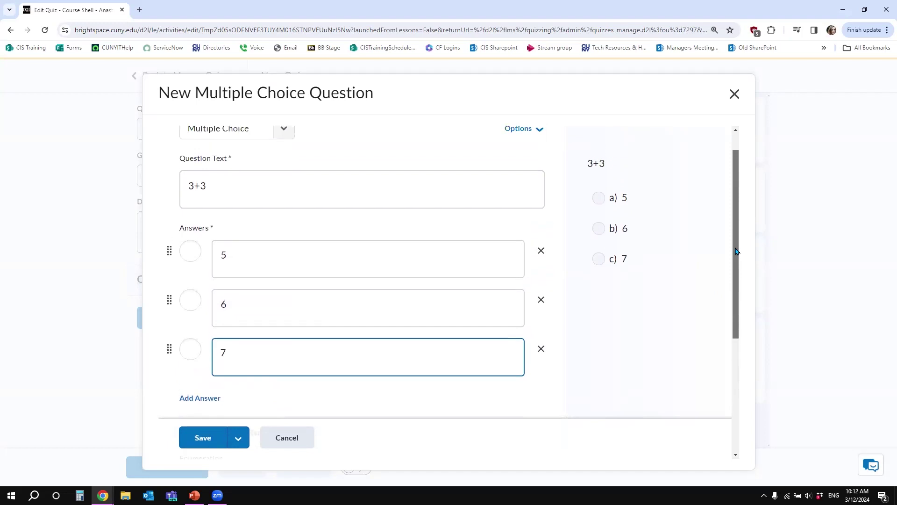
click(190, 302)
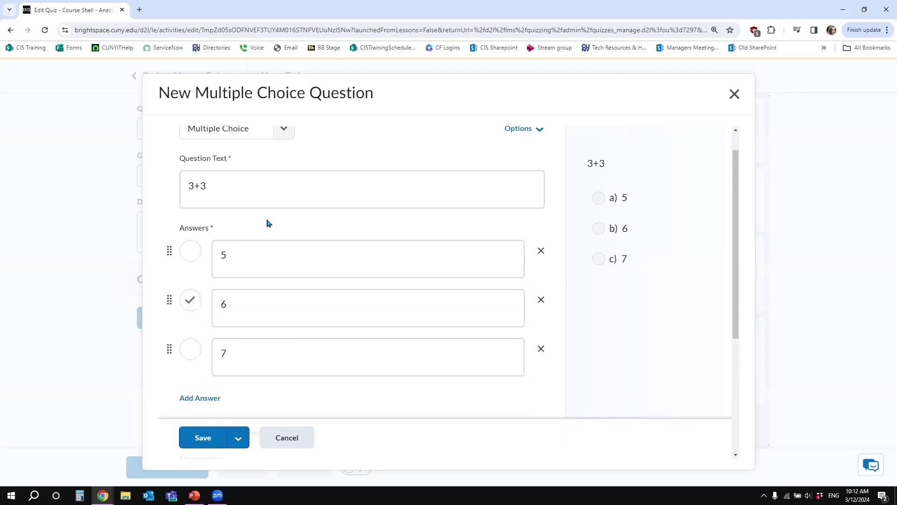
scroll(397, 242, up, 1)
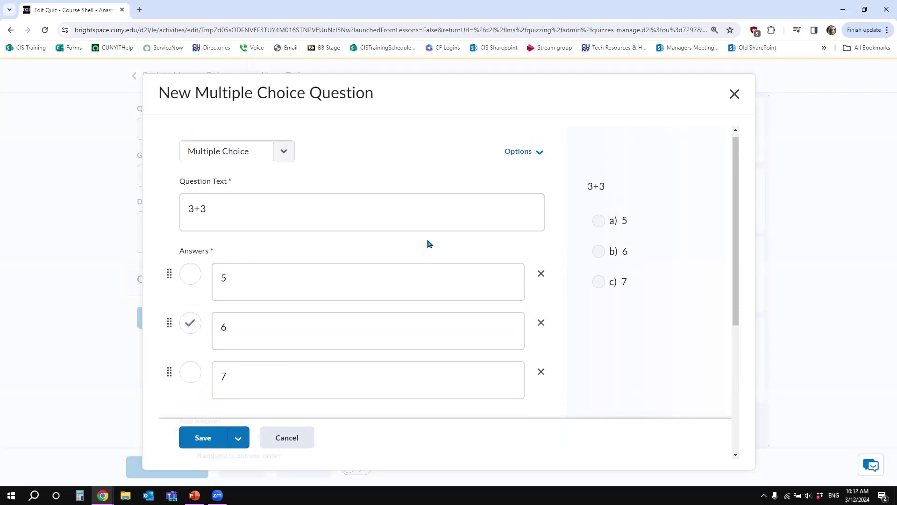
Try removing the enumeration from the answers, and add it back.
click(537, 157)
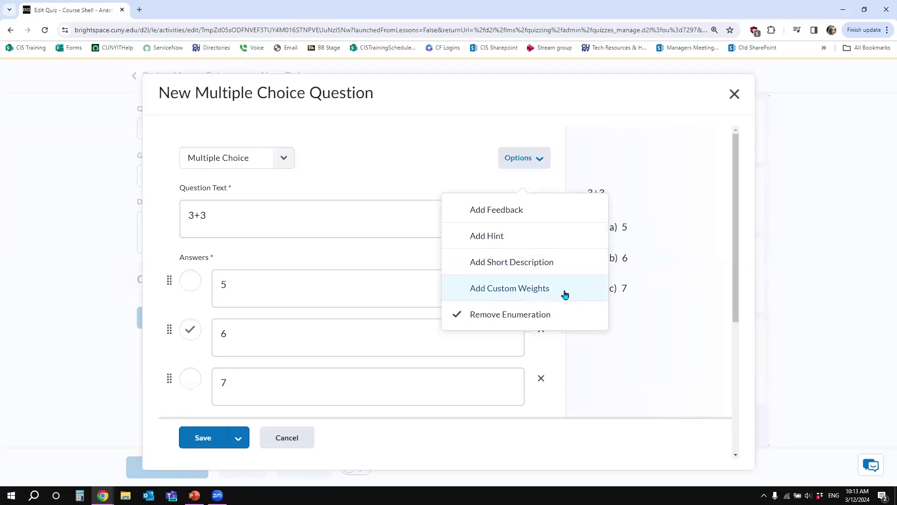
click(502, 315)
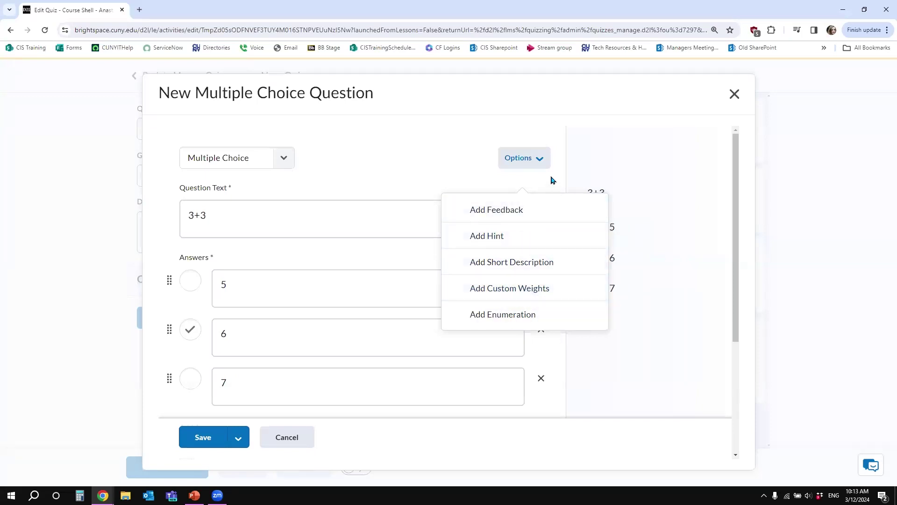
click(531, 320)
click(580, 346)
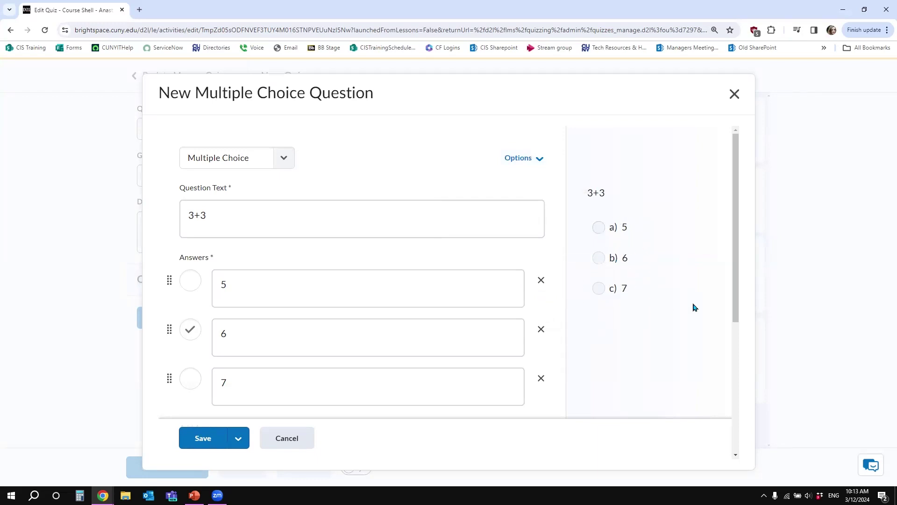
Look through the enumeration styles without changing the selection, and turn on randomized answer order for the question.
drag(737, 282, 735, 396)
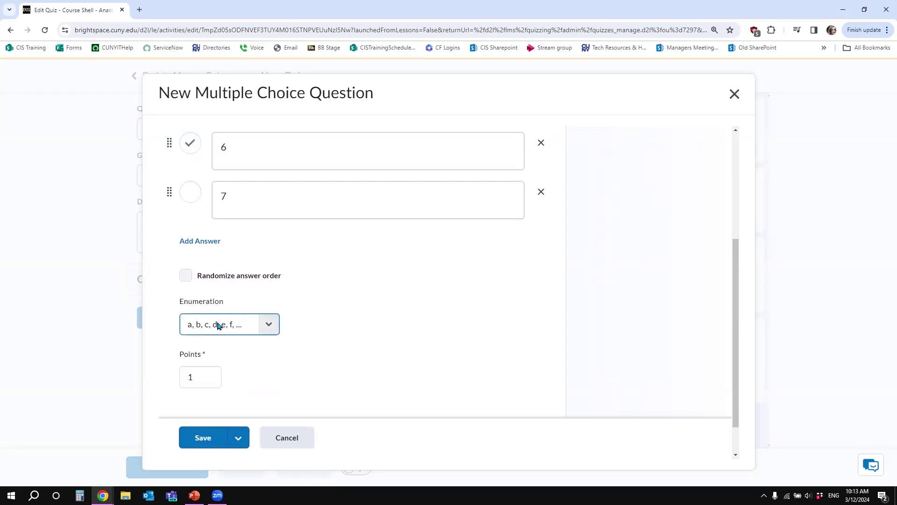
click(268, 326)
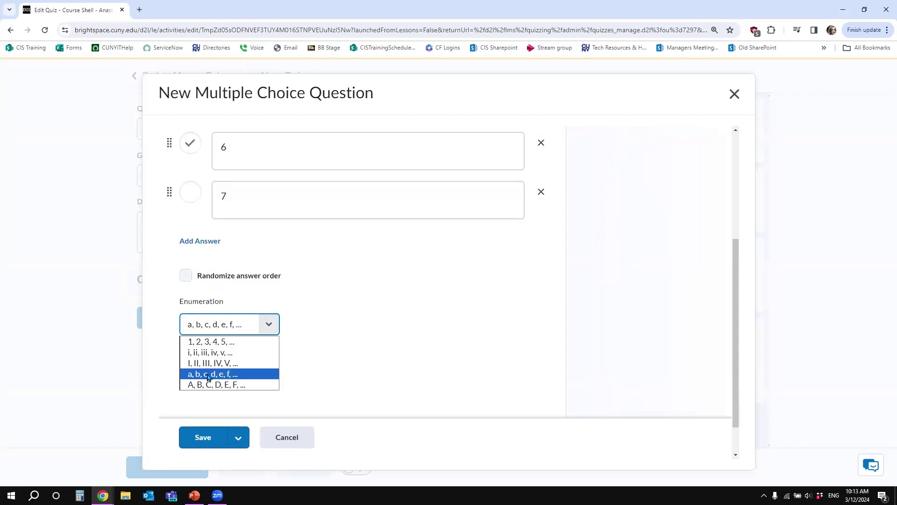
click(342, 321)
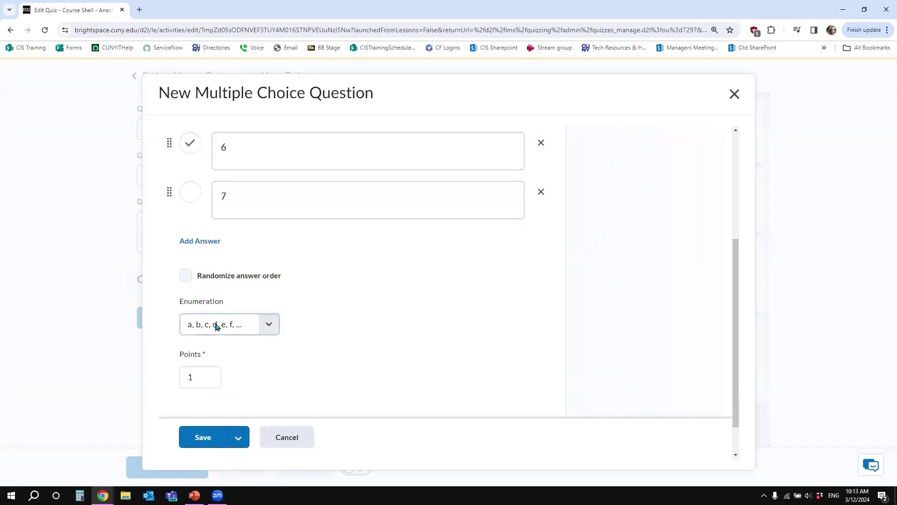
click(184, 276)
click(185, 276)
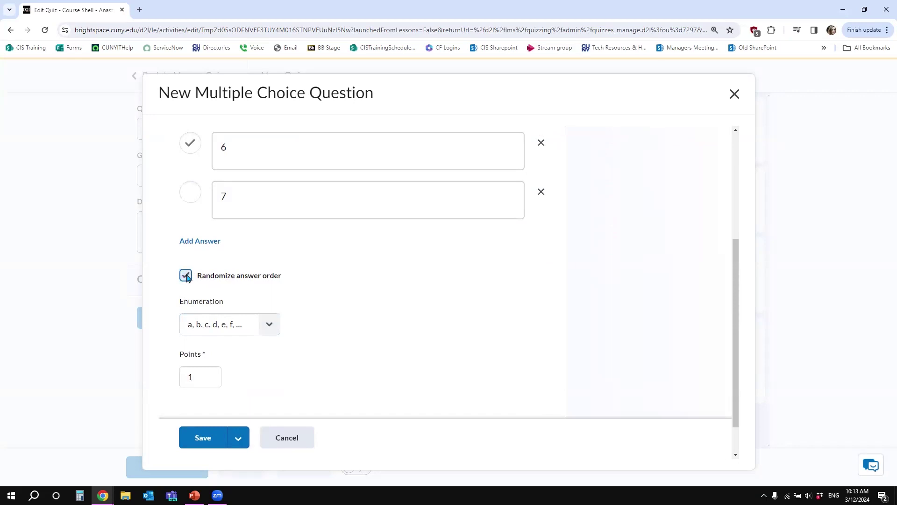
drag(735, 350, 727, 230)
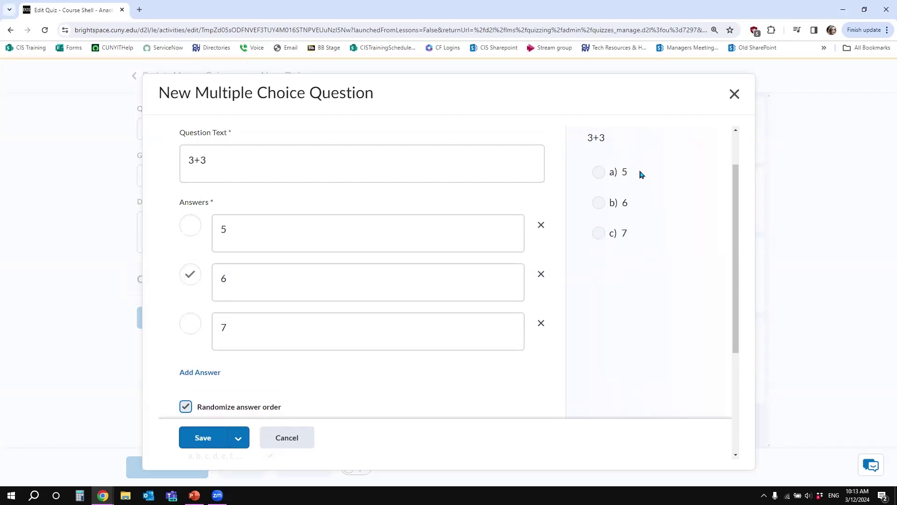
Set the multiple choice question's points to 3 and save the question.
drag(737, 202, 734, 282)
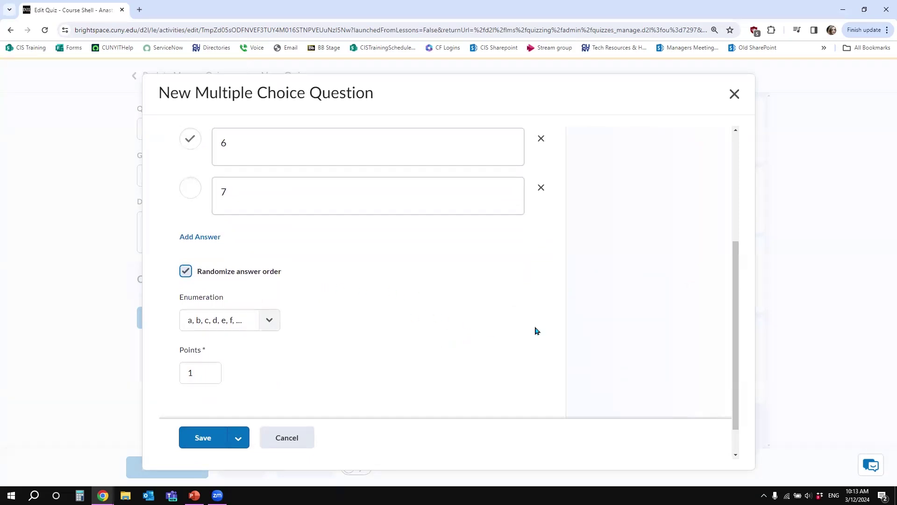
drag(738, 303, 739, 331)
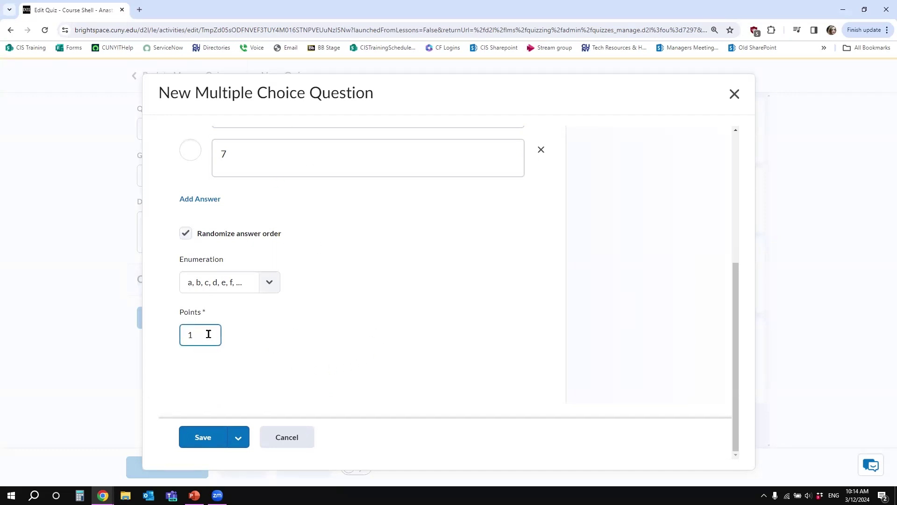
drag(208, 333, 171, 338)
text(3)
click(202, 436)
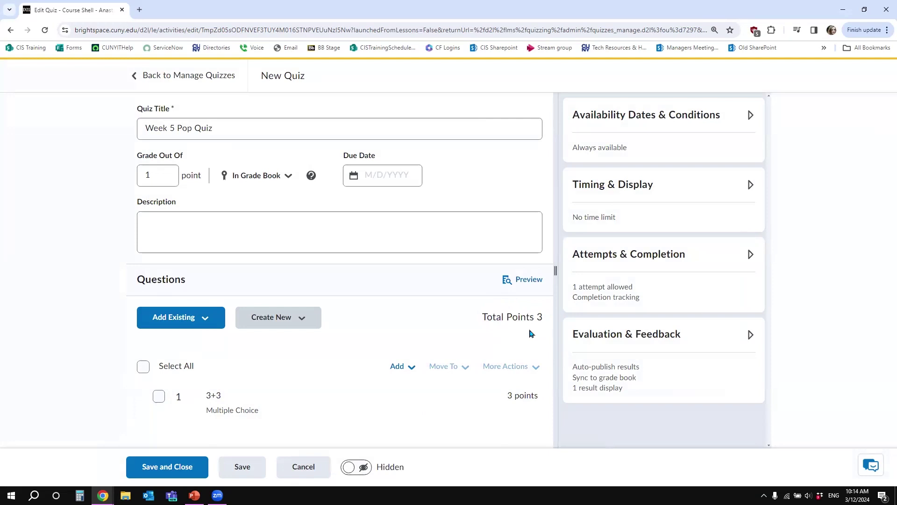
Create a True or False question with the text "Purple is the best color" and mark True as the correct answer.
click(298, 319)
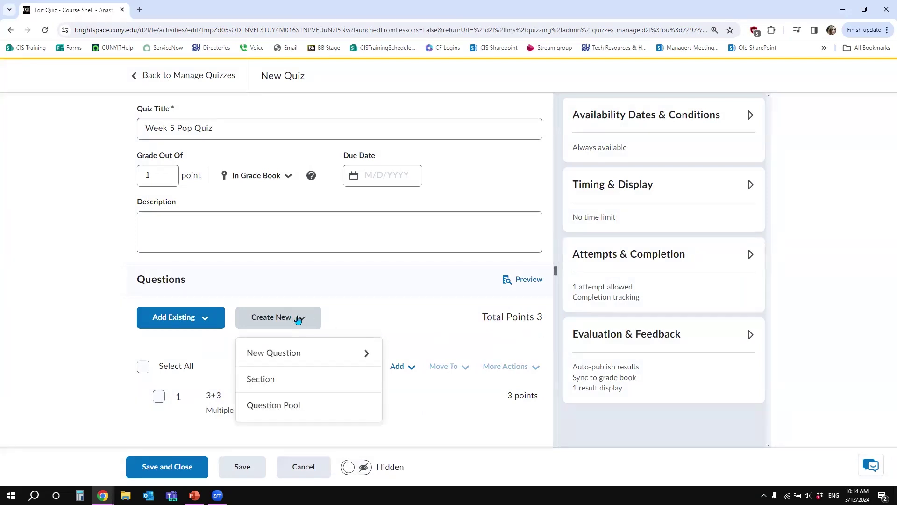
click(296, 354)
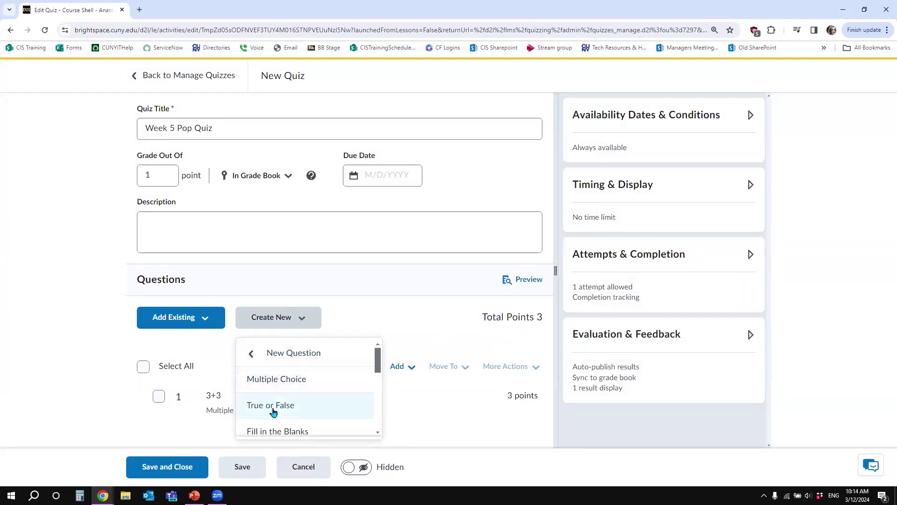
click(299, 412)
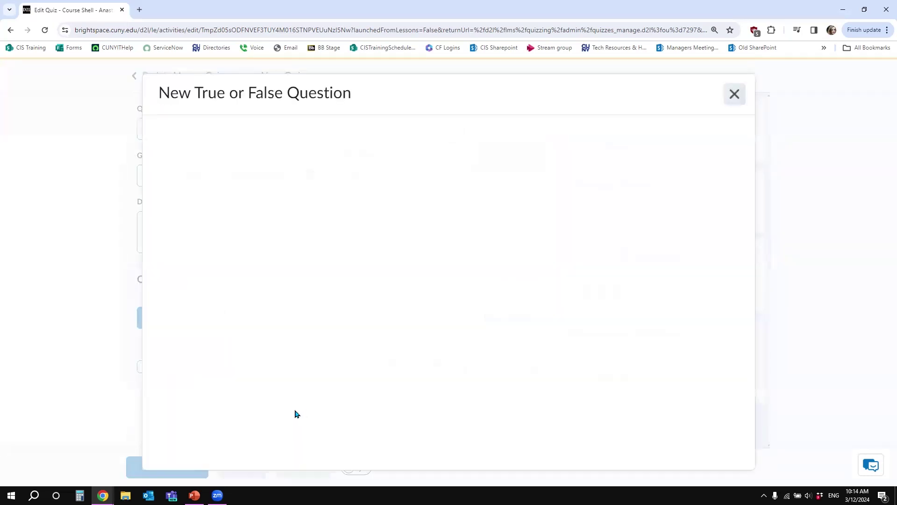
click(236, 232)
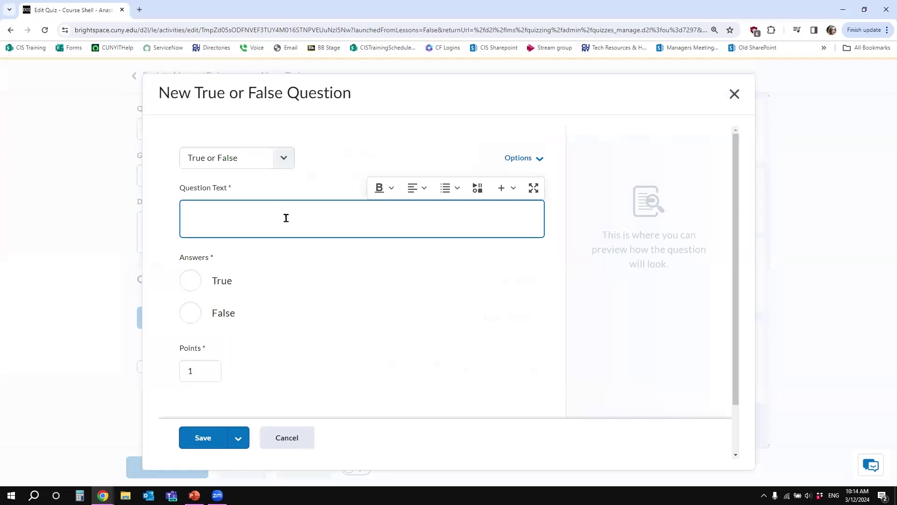
text(Purple is the best color)
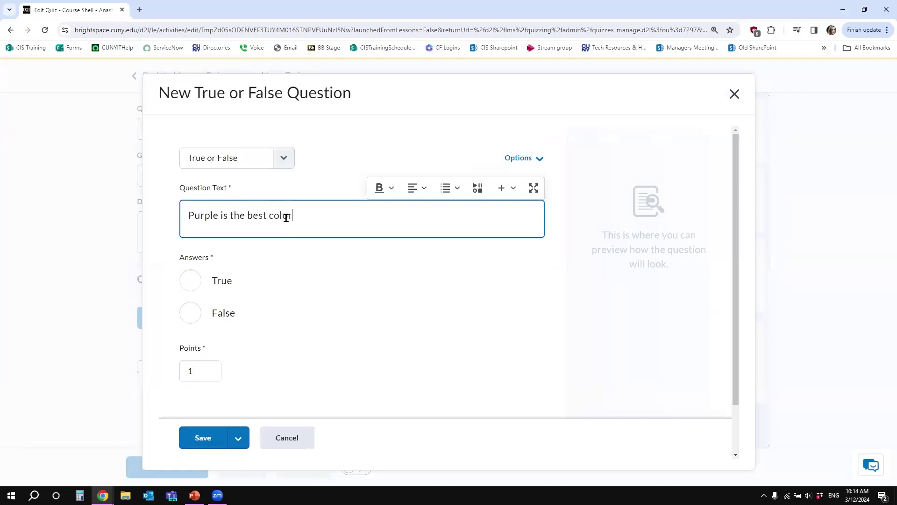
click(192, 281)
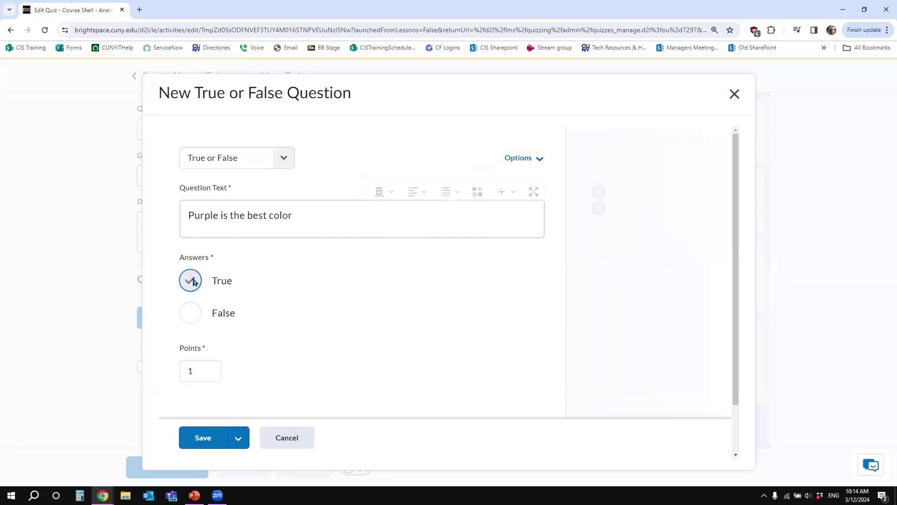
Check the additional options of the True or False question, set its points to 2 and save it.
click(536, 163)
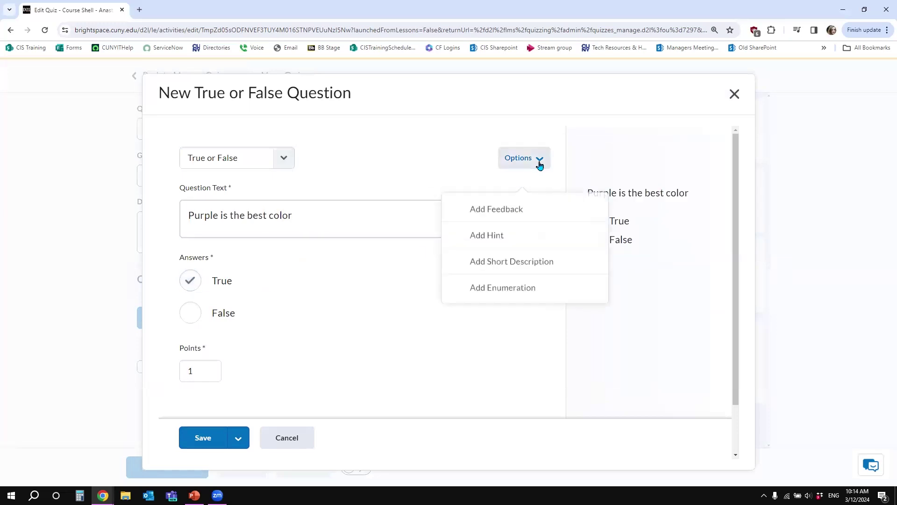
click(405, 313)
drag(217, 372, 151, 374)
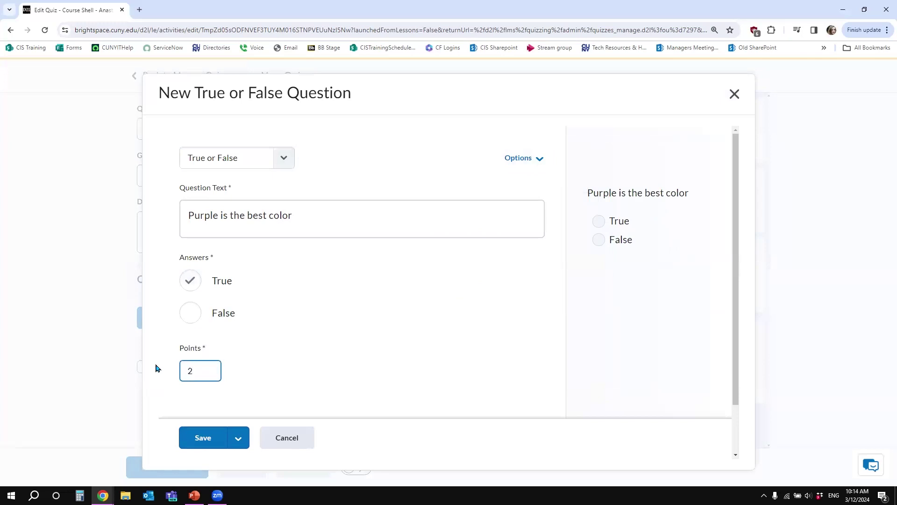
click(196, 438)
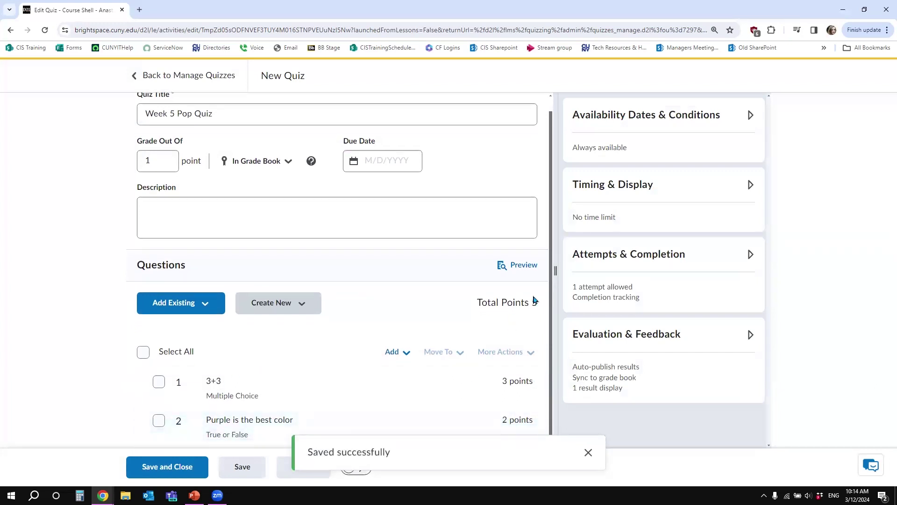
Set the quiz's Grade Out Of value to 5 points.
double_click(154, 161)
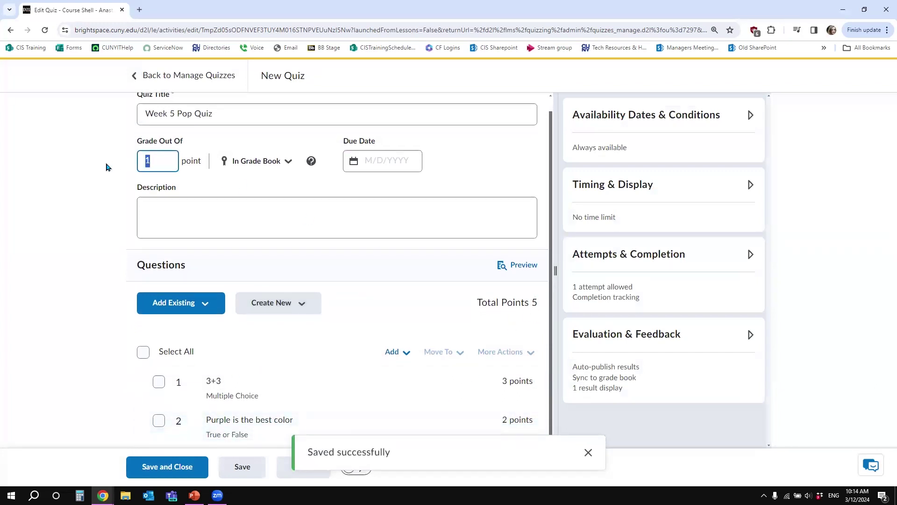
text(5)
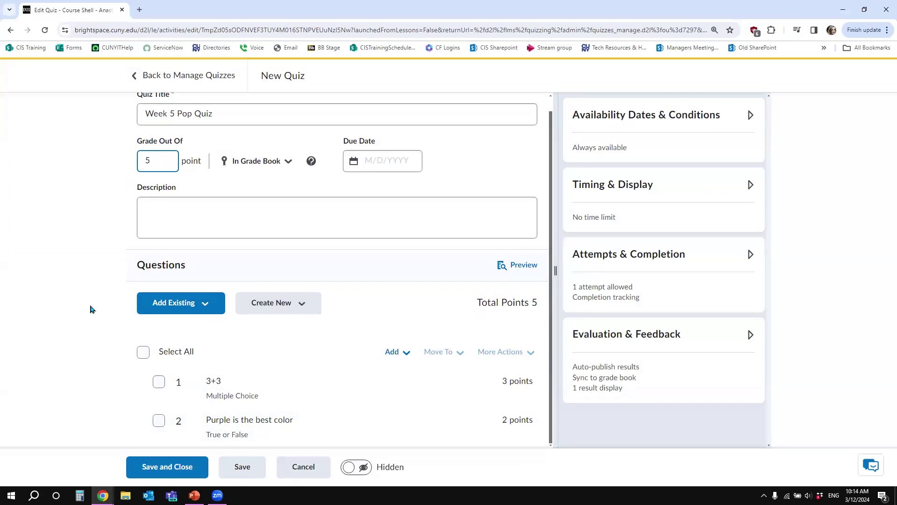
click(92, 309)
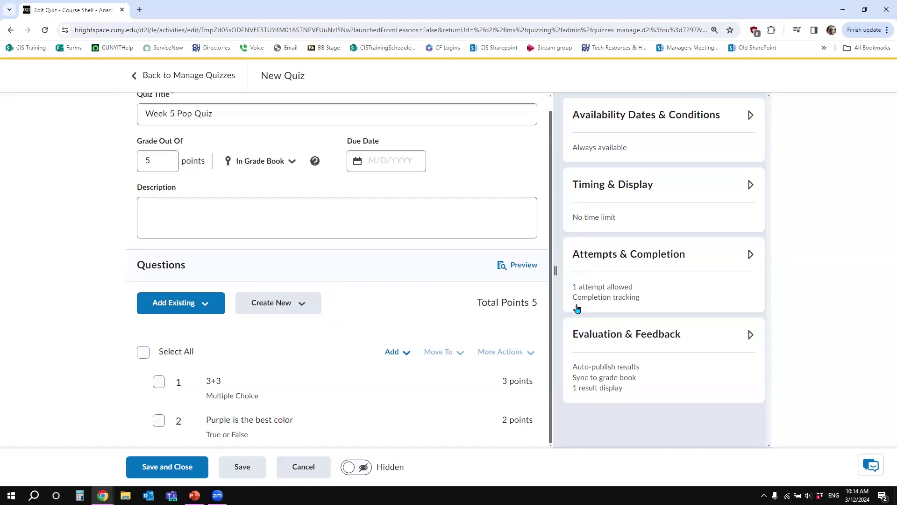
Expand the Availability Dates & Conditions settings and set the quiz's due date to 3/15/2024.
scroll(505, 330, up, 1)
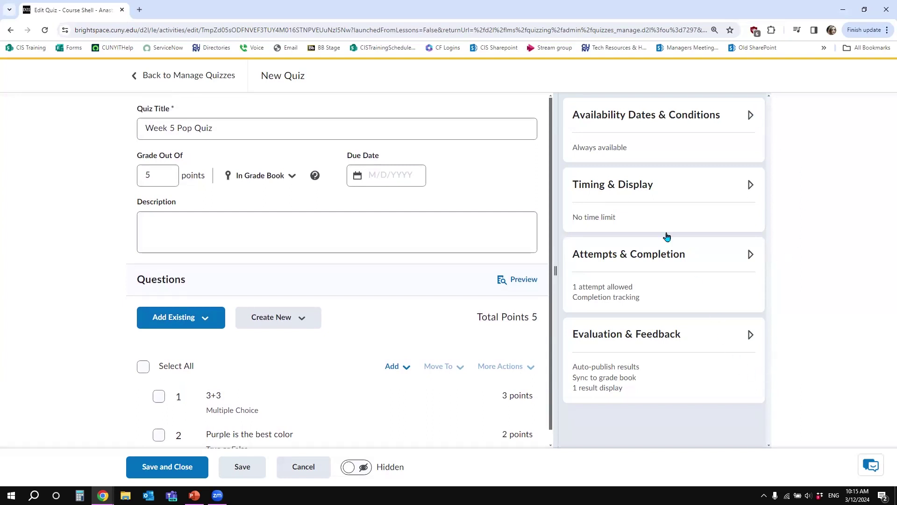
click(669, 127)
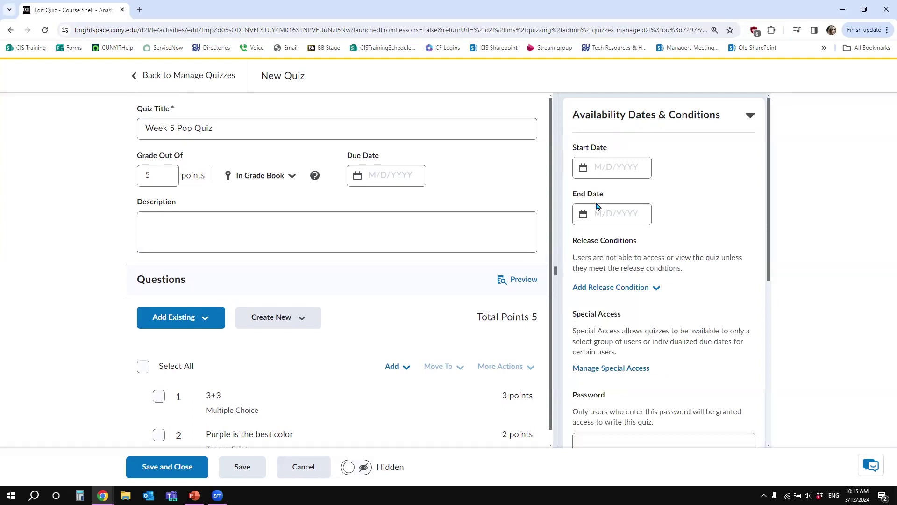
click(401, 174)
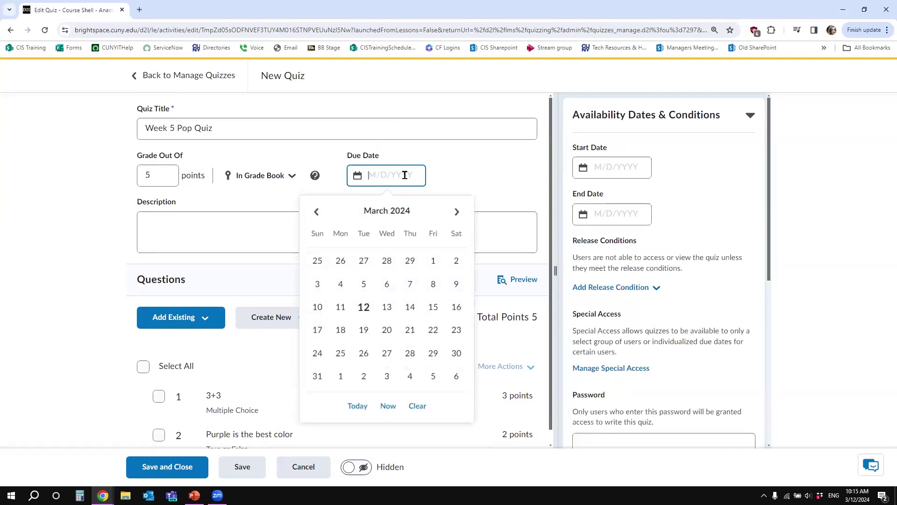
click(434, 308)
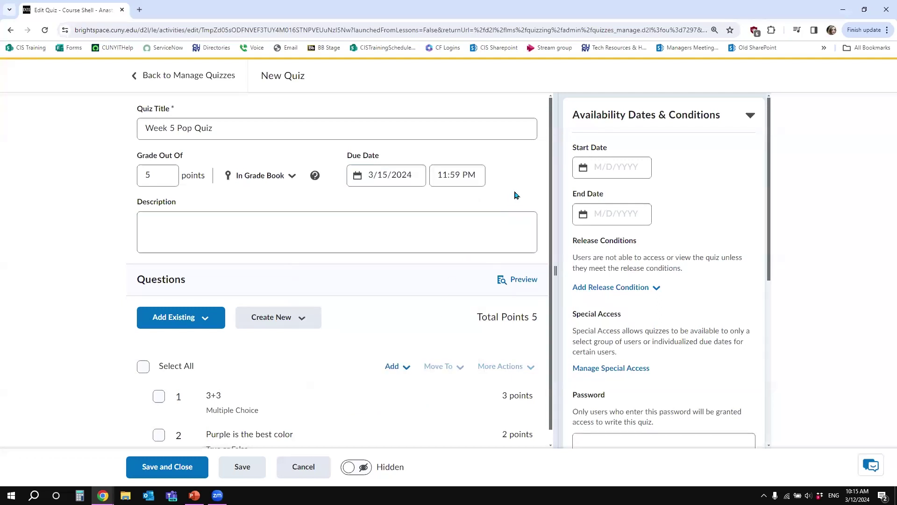
Set the quiz's availability start date to 3/13/2024.
click(626, 176)
click(636, 164)
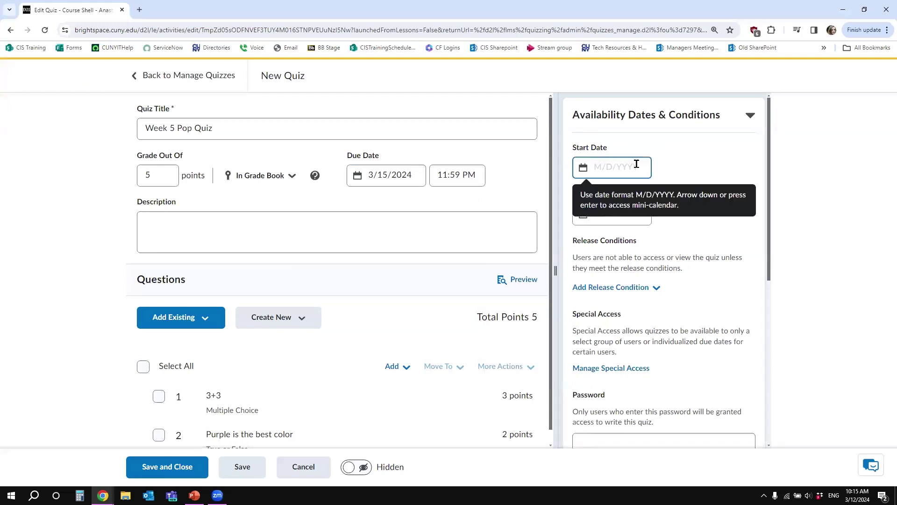
click(636, 164)
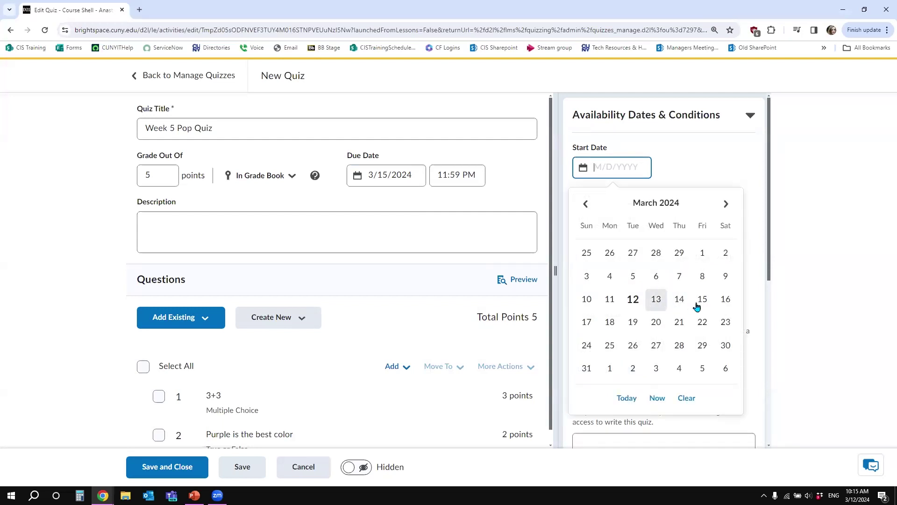
click(659, 304)
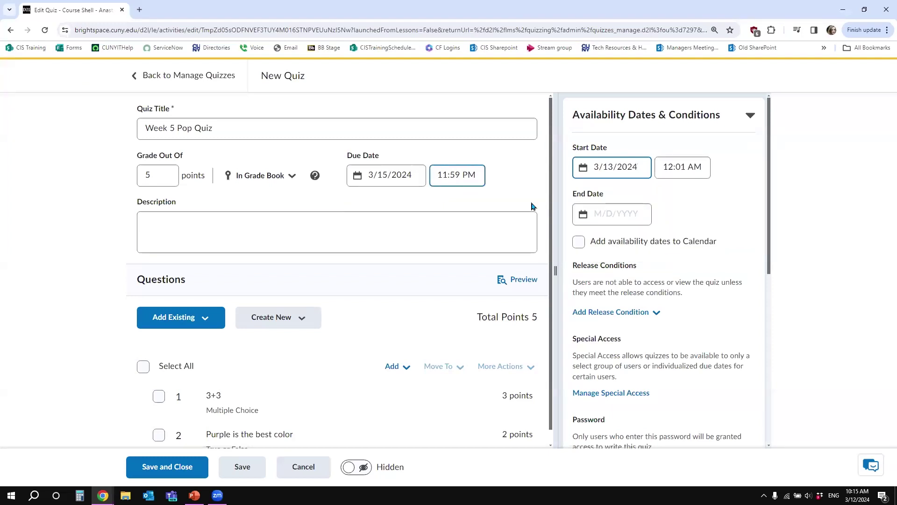
Set the quiz's availability end date to 3/15/2024.
click(614, 214)
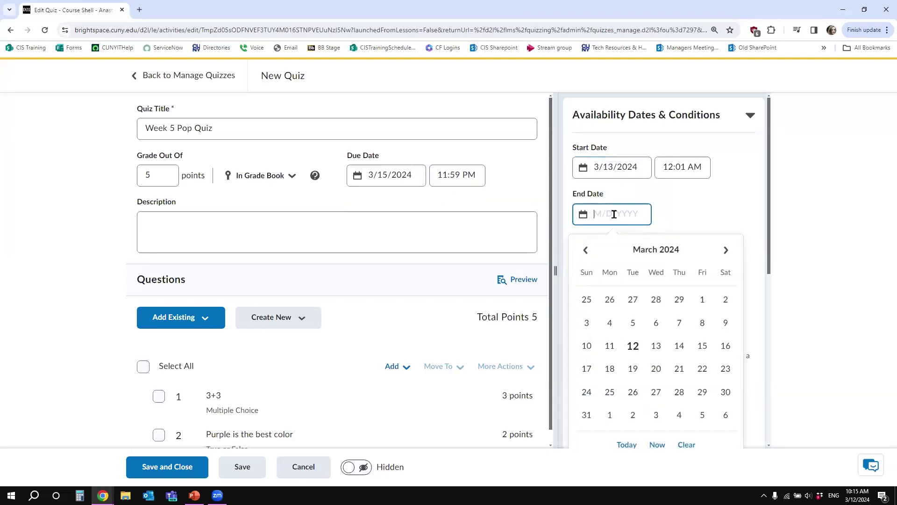
click(701, 345)
click(799, 228)
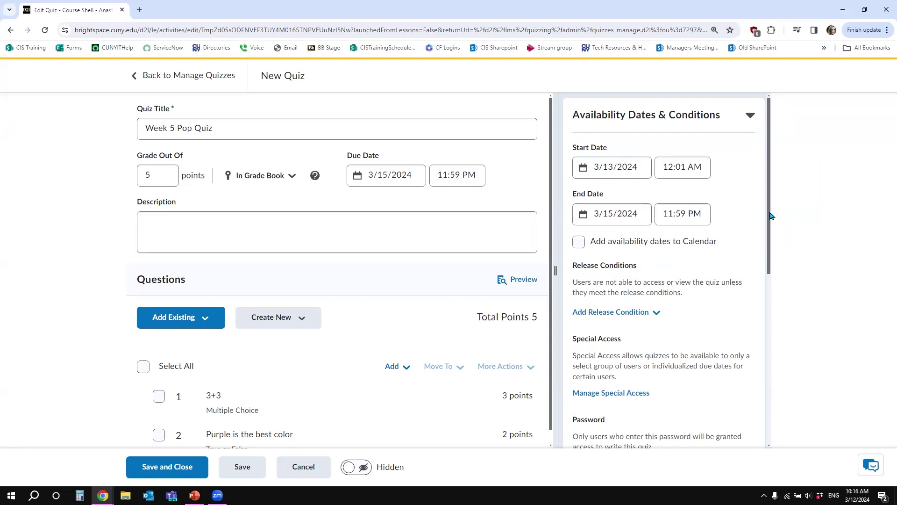
Start a new release condition for the quiz with the condition type Score on a quiz.
drag(763, 214, 763, 262)
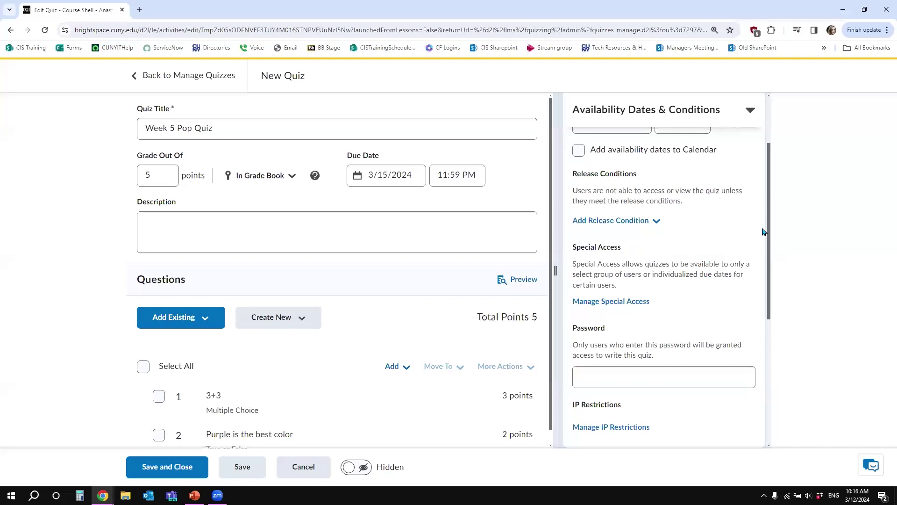
drag(770, 232, 773, 195)
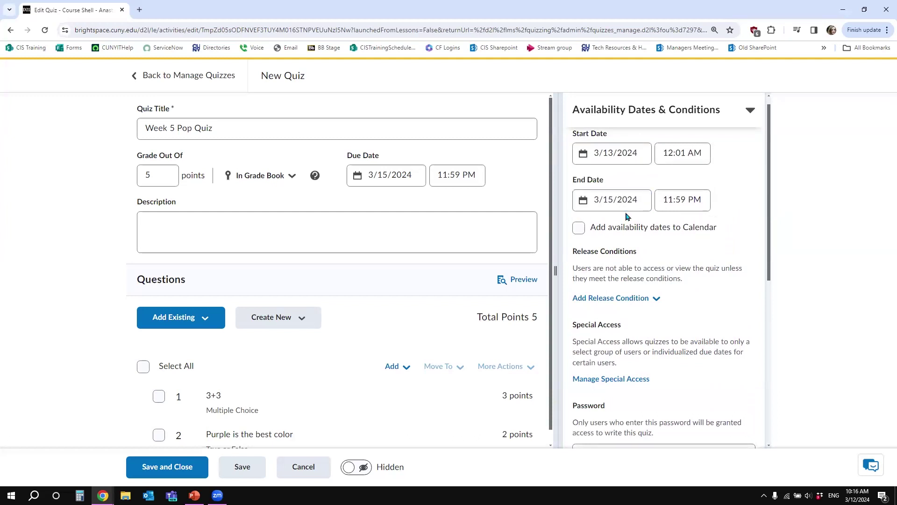
click(658, 303)
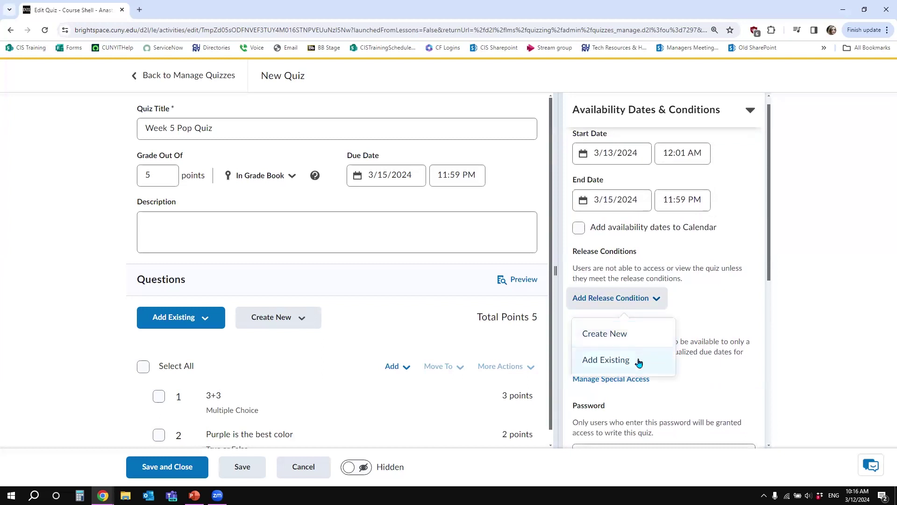
click(623, 337)
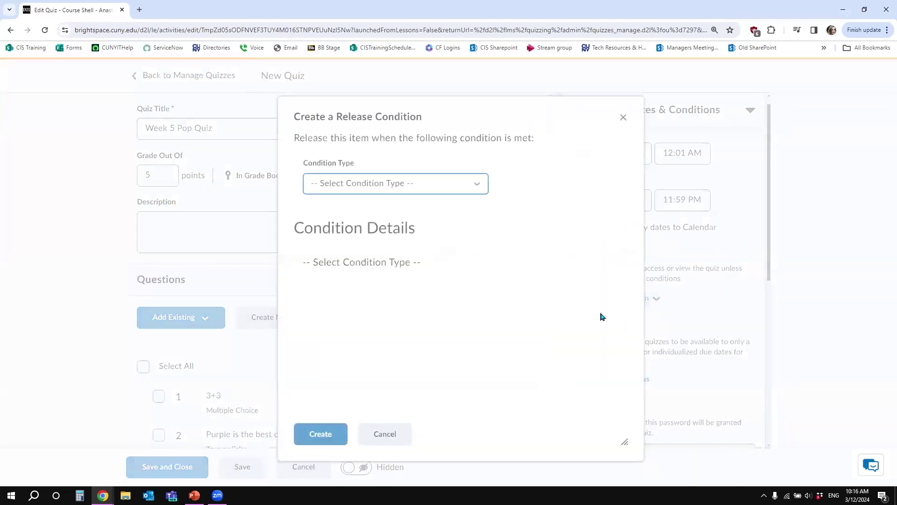
click(421, 190)
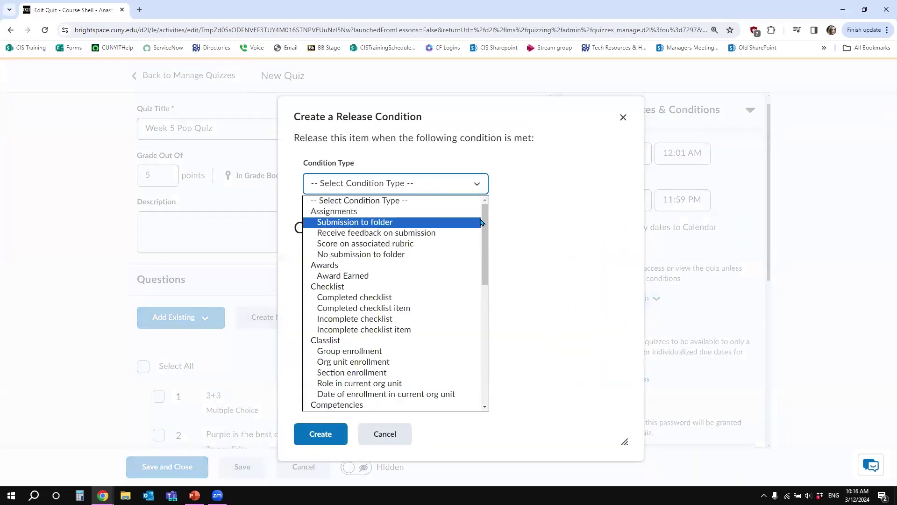
drag(482, 223, 484, 339)
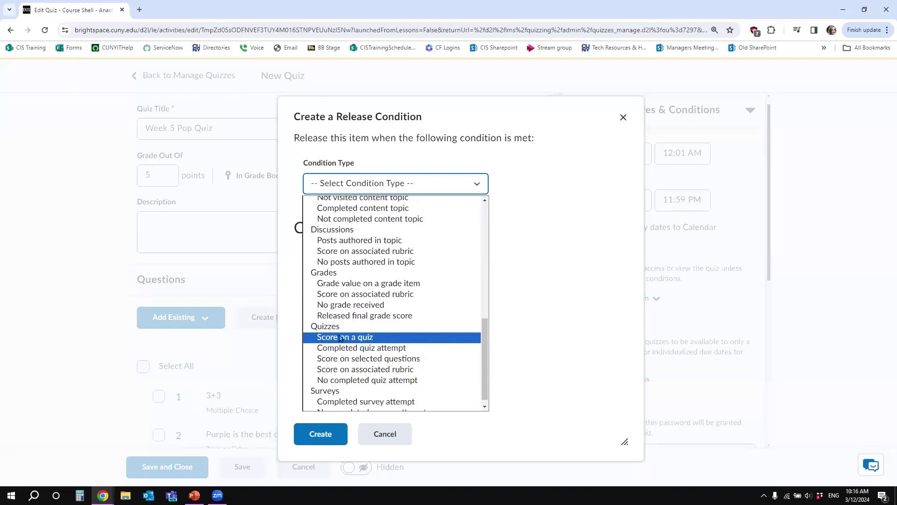
click(363, 338)
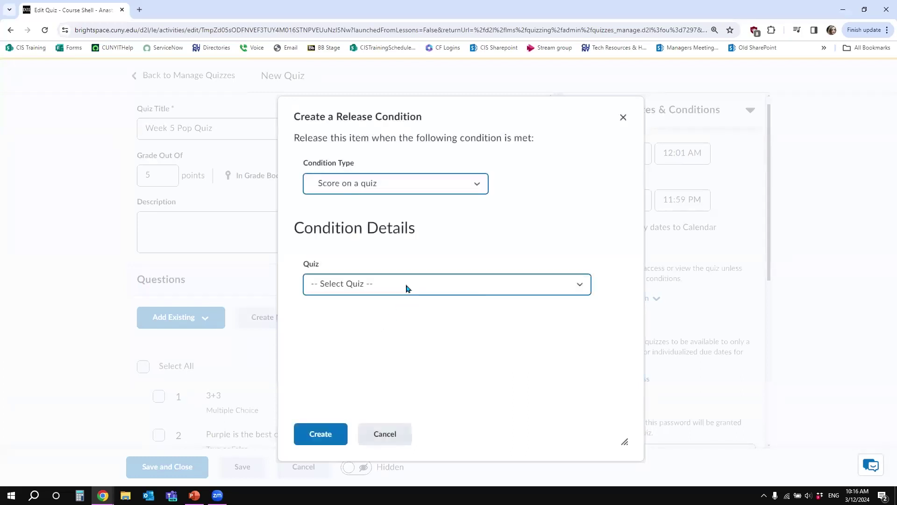
Create the release condition for the Week 3 Pop Quiz with the criteria <= and a grade of 60%.
click(406, 288)
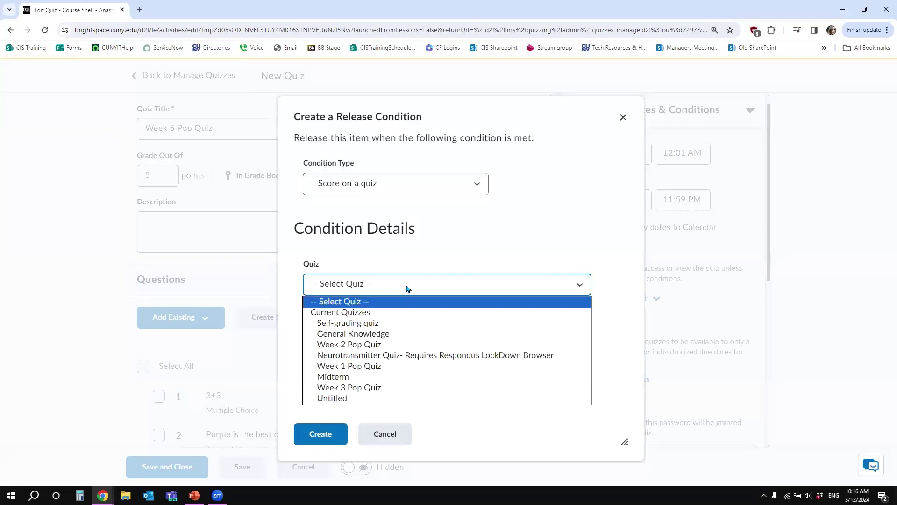
click(366, 388)
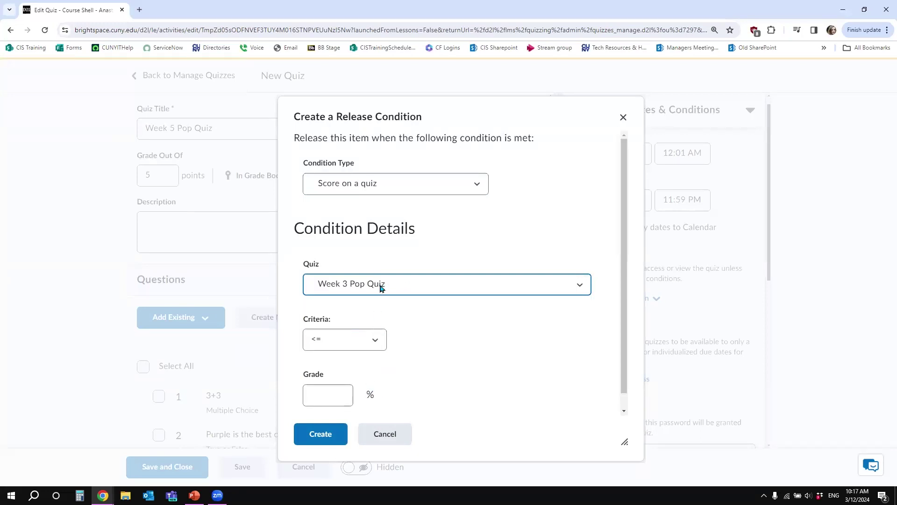
click(337, 391)
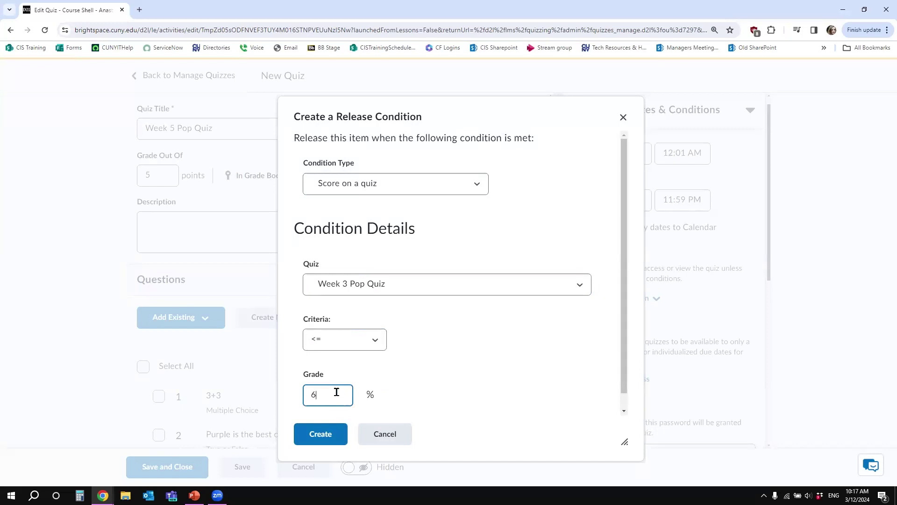
click(468, 359)
scroll(467, 359, down, 1)
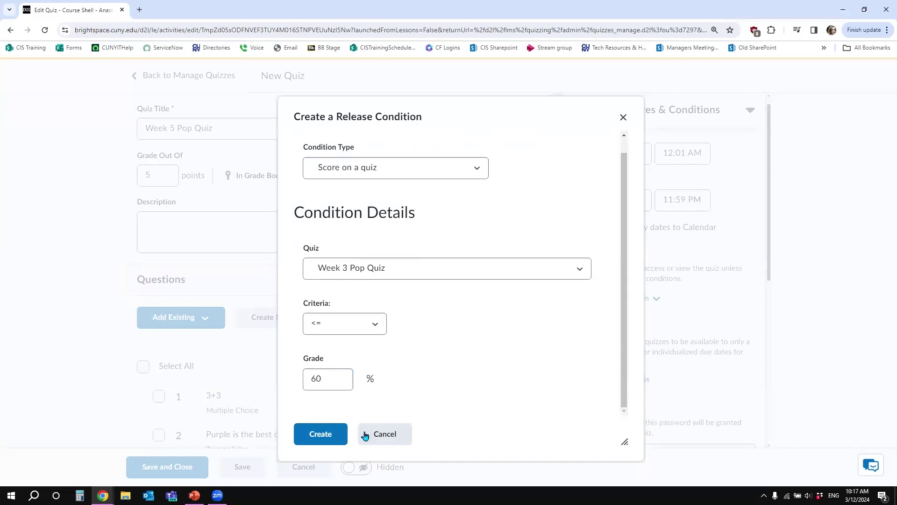
click(328, 438)
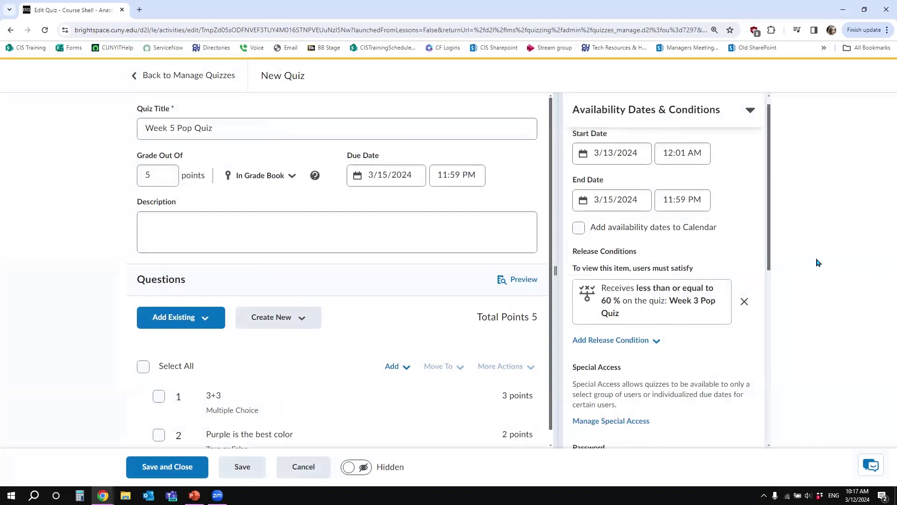
Open the quiz's special access settings, allow selected users special access and start adding users.
drag(770, 256, 767, 328)
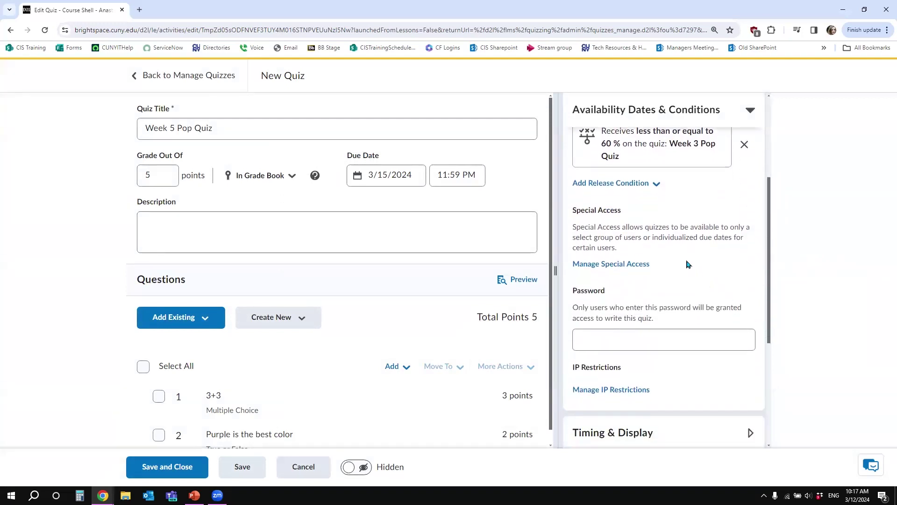
click(627, 264)
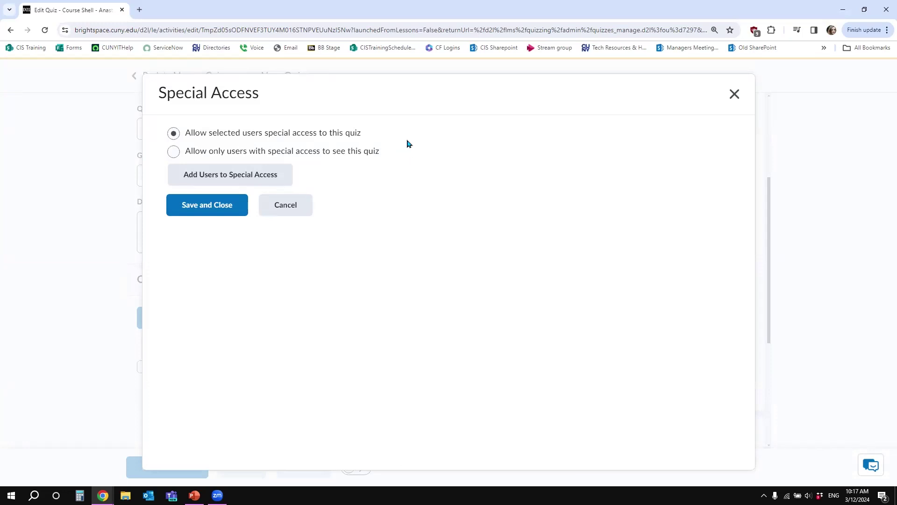
click(173, 133)
click(233, 181)
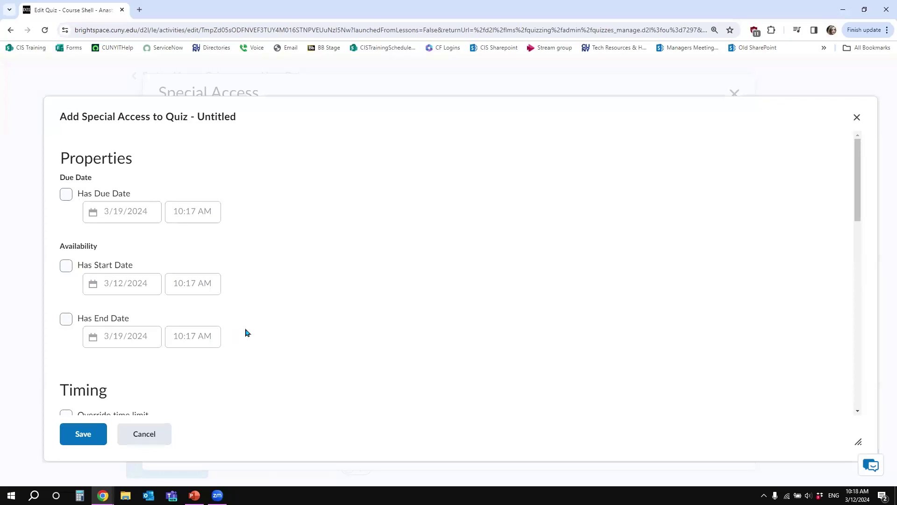
Override the time limit in the special access settings with a new limit of 60 minutes.
scroll(245, 332, down, 2)
click(67, 305)
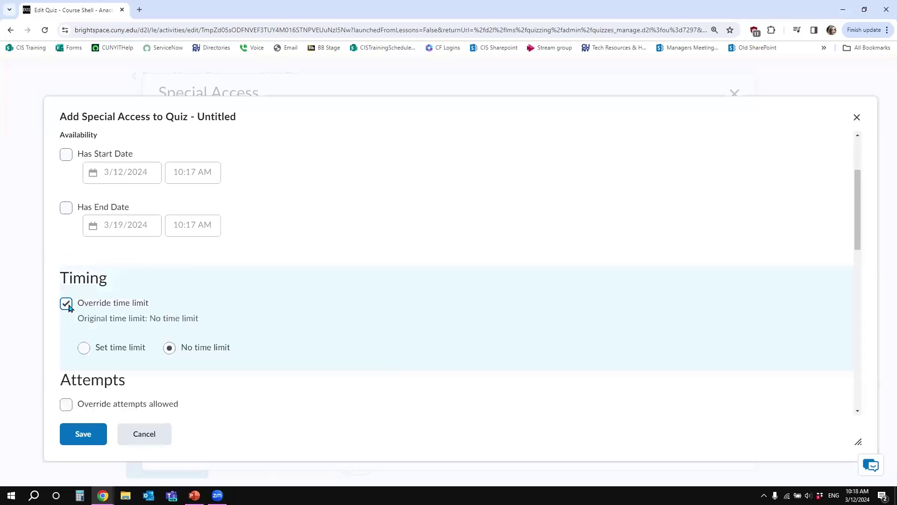
scroll(307, 274, down, 2)
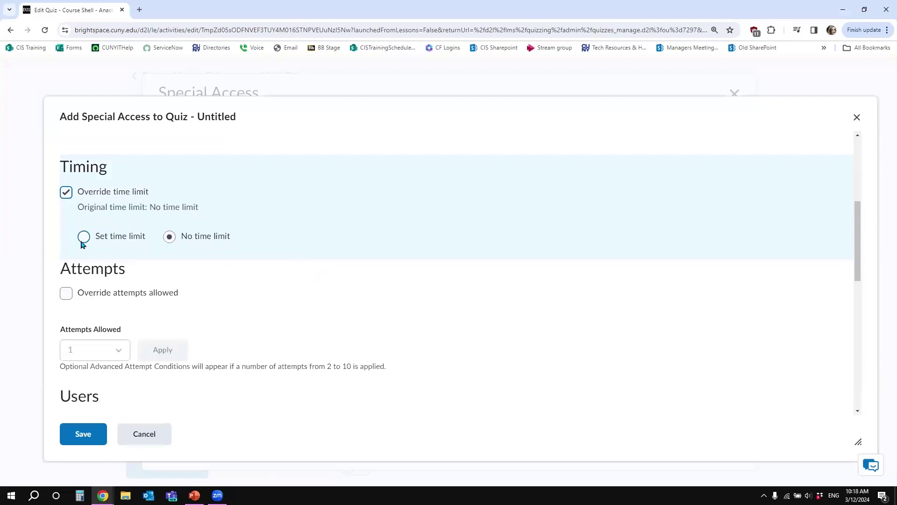
click(84, 238)
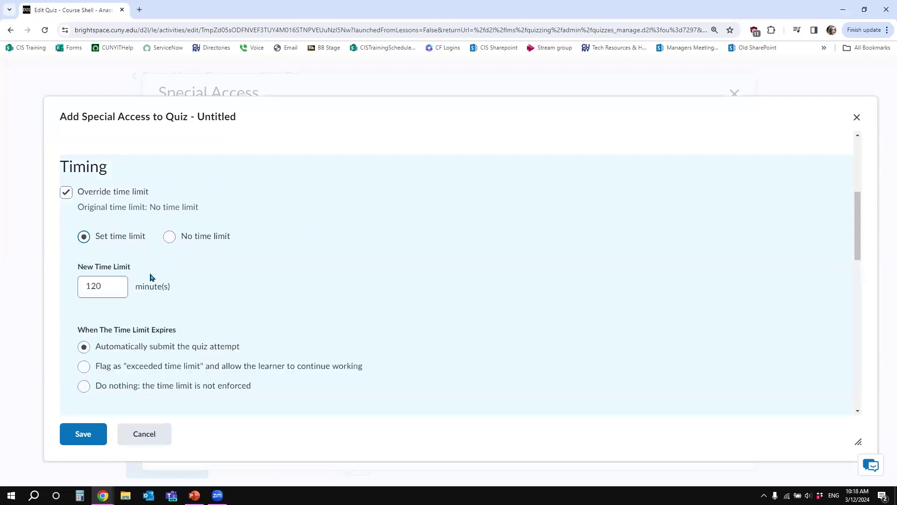
click(119, 293)
drag(123, 285, 53, 291)
text(60)
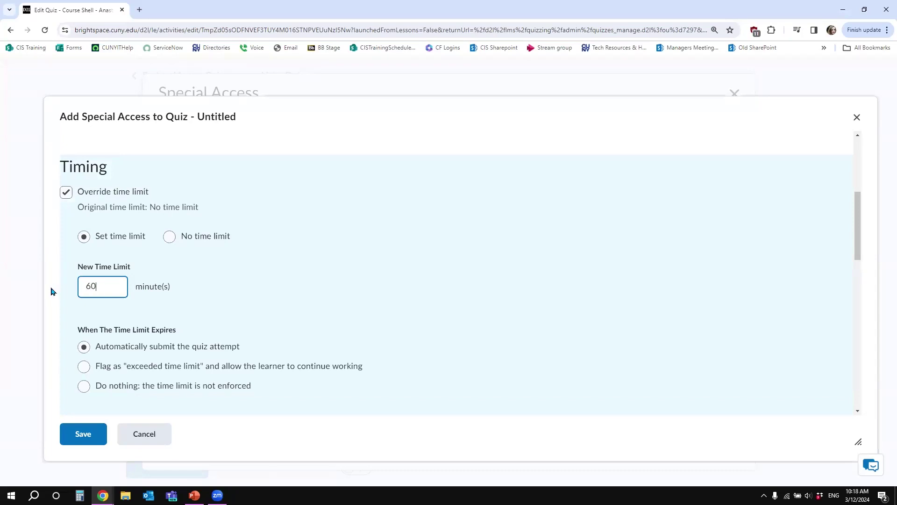
click(55, 285)
Override the attempts allowed for special access and set them to 3.
scroll(374, 286, down, 3)
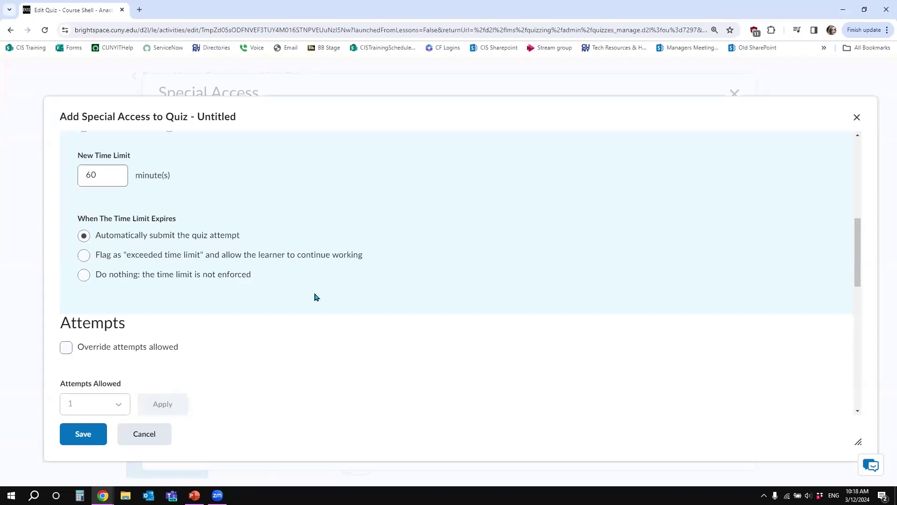
scroll(339, 299, down, 2)
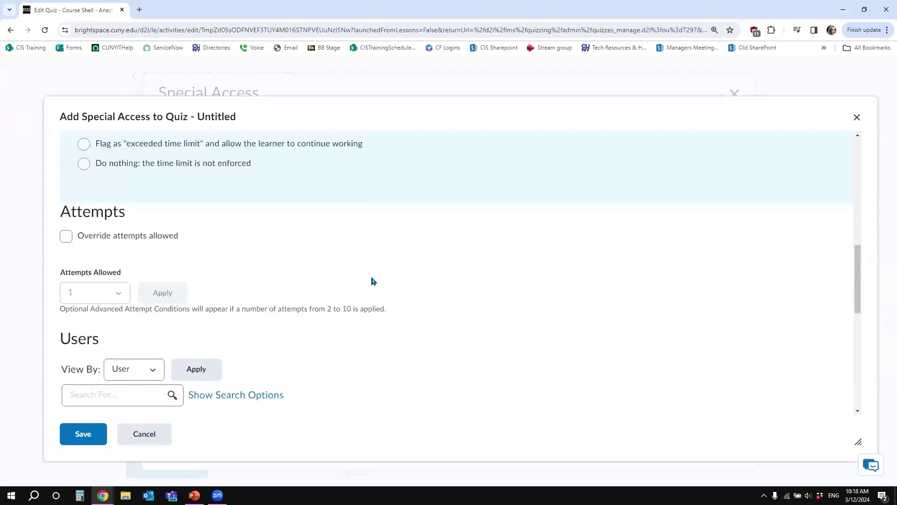
click(66, 238)
click(117, 300)
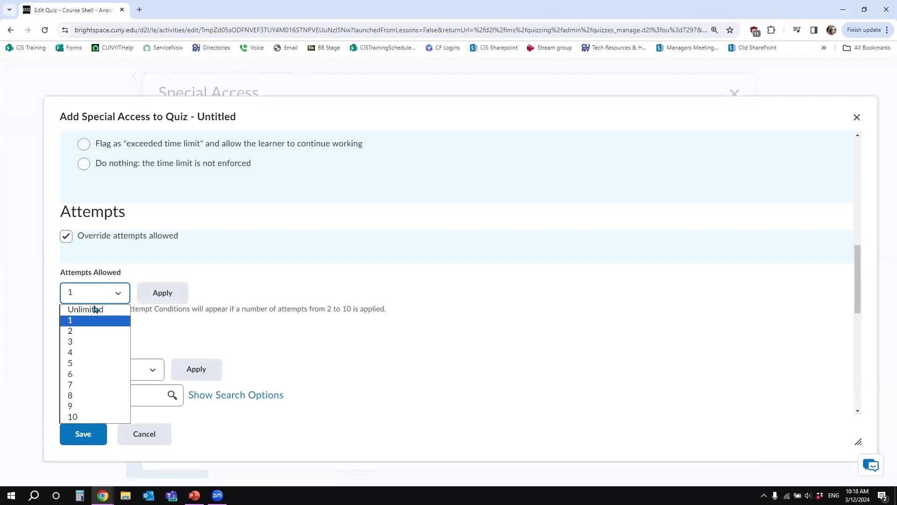
click(87, 345)
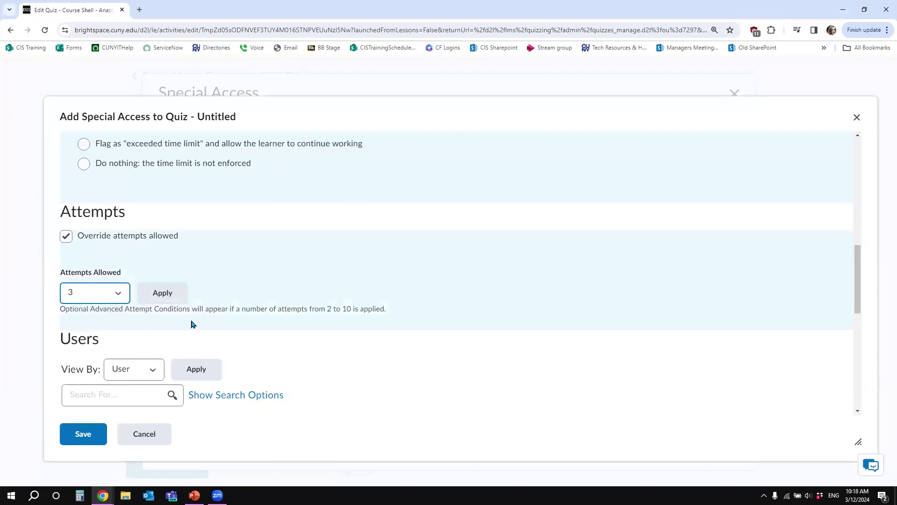
Select the fifth, seventh and eighth users in the list for this special access and save it.
scroll(327, 331, down, 5)
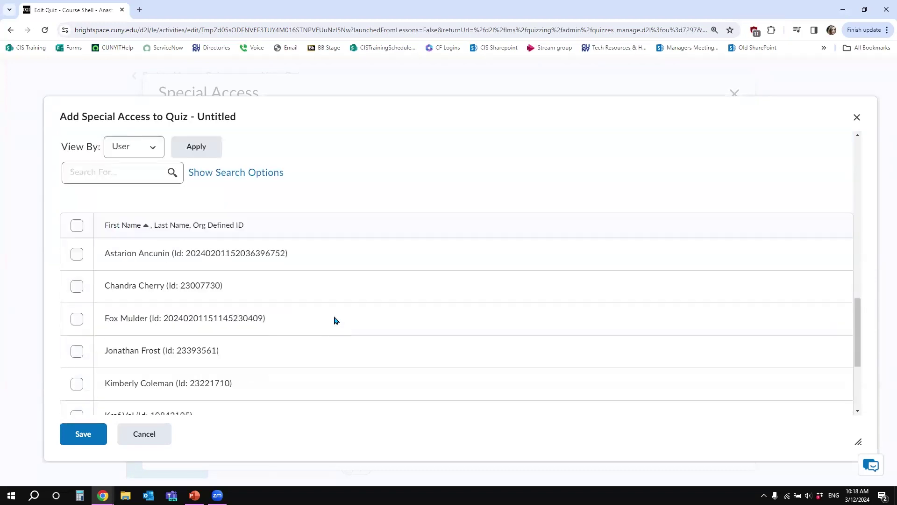
scroll(336, 316, down, 3)
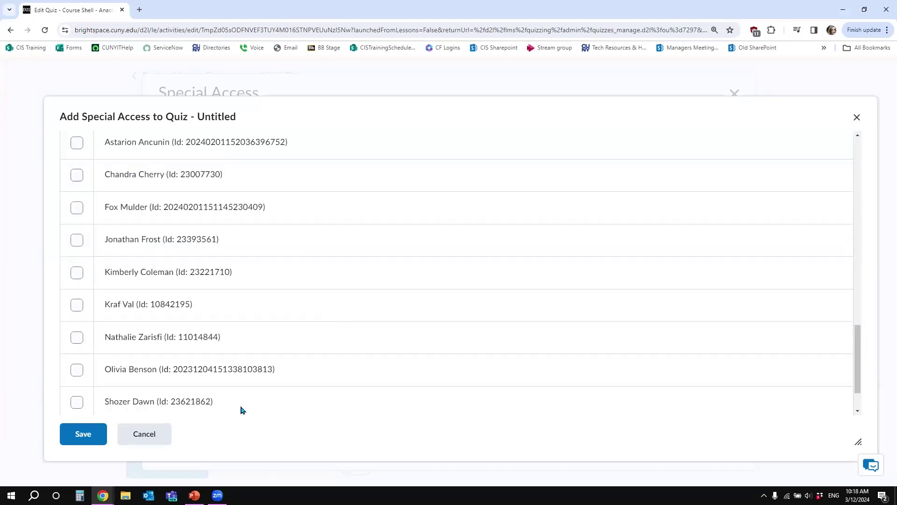
click(76, 274)
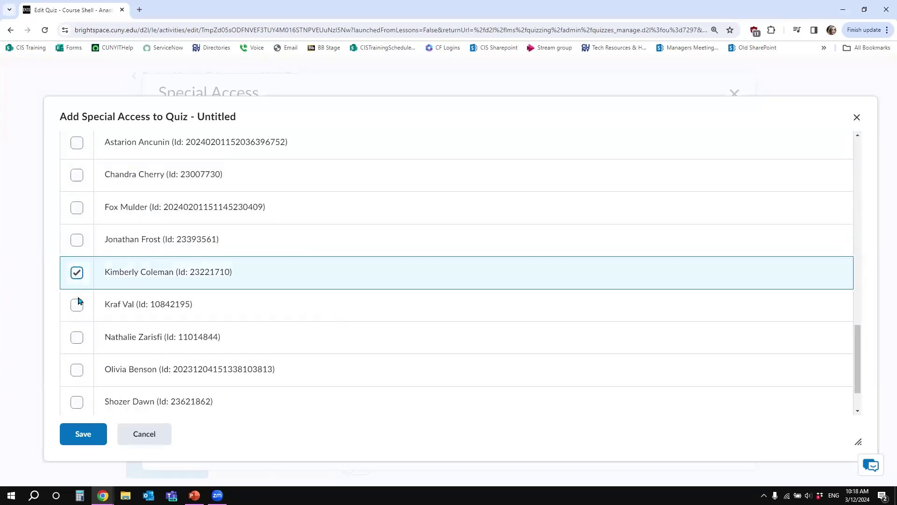
click(77, 336)
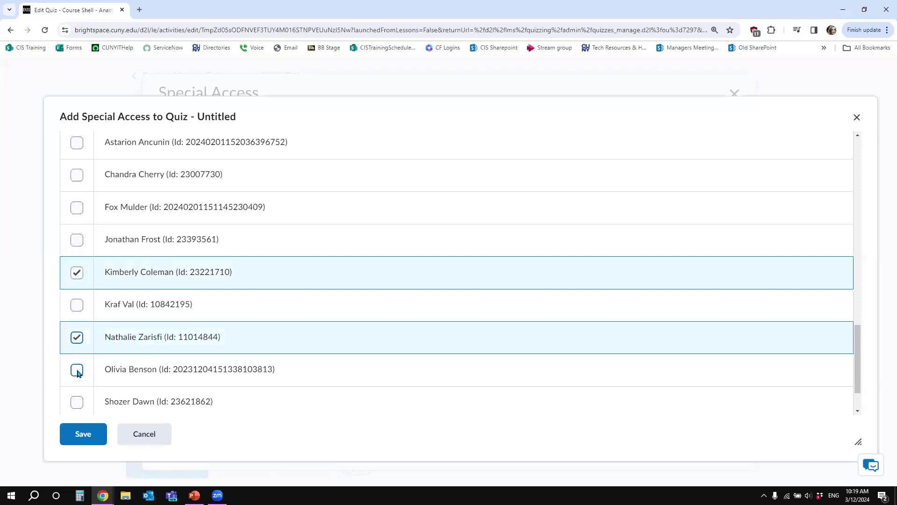
click(76, 370)
click(80, 435)
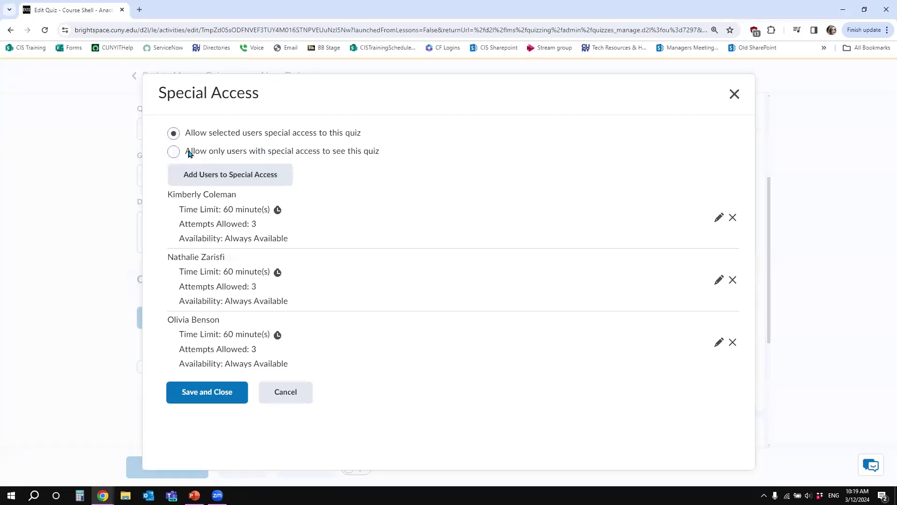
Allow only users with special access to see the quiz, and add the second, third and fourth listed users without overrides.
click(173, 152)
click(207, 175)
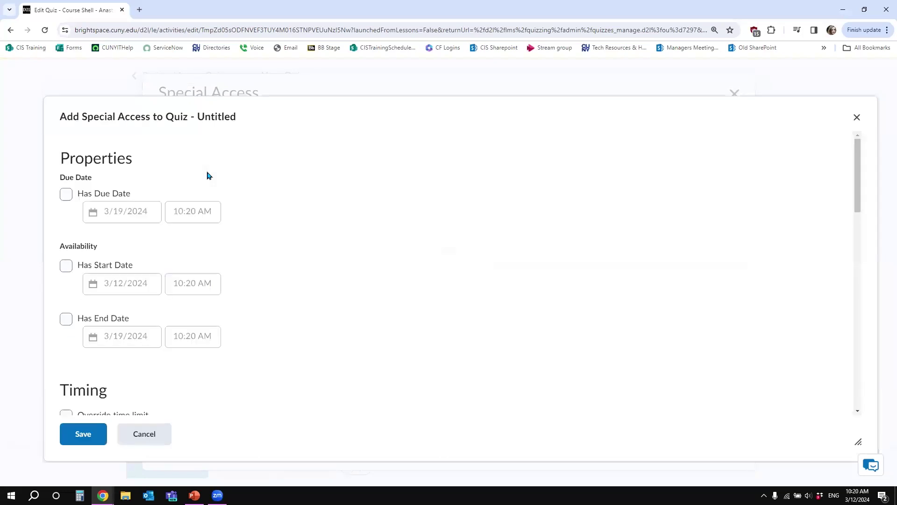
scroll(275, 263, down, 5)
scroll(276, 263, down, 4)
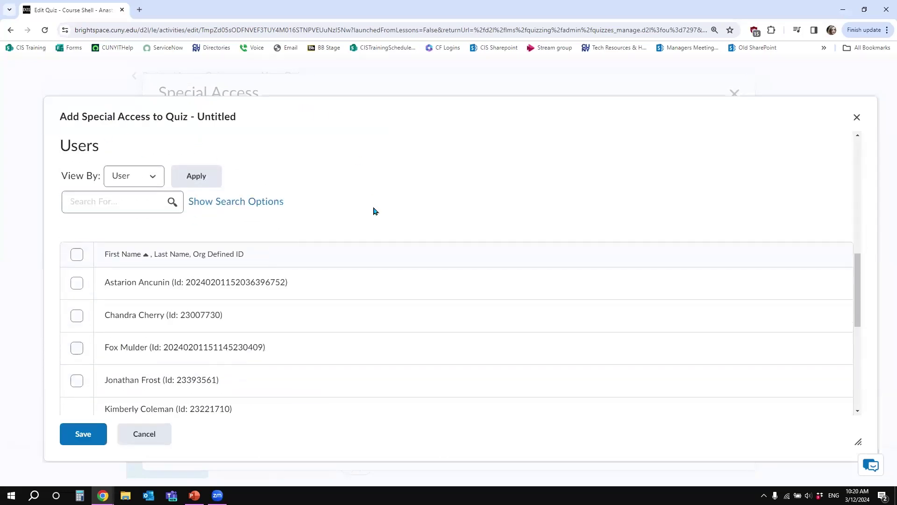
scroll(374, 210, up, 2)
scroll(407, 237, down, 2)
click(76, 380)
click(76, 348)
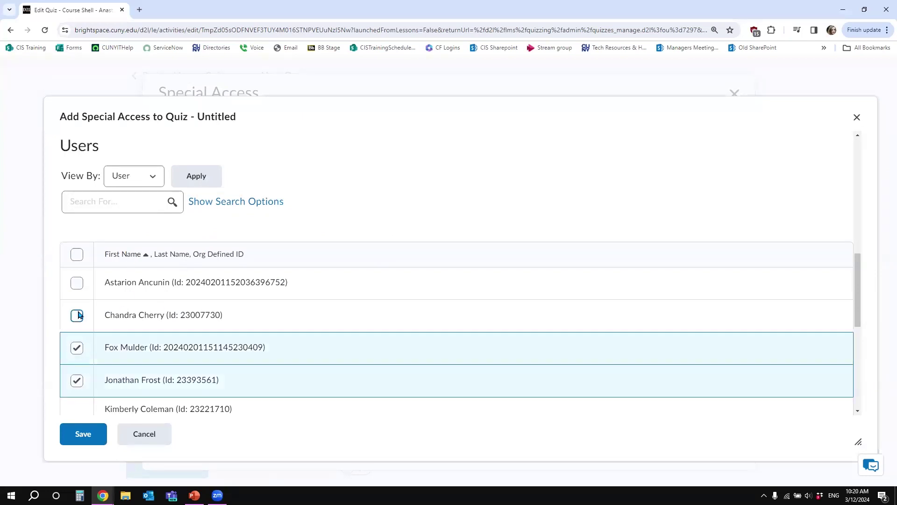
click(77, 315)
click(81, 433)
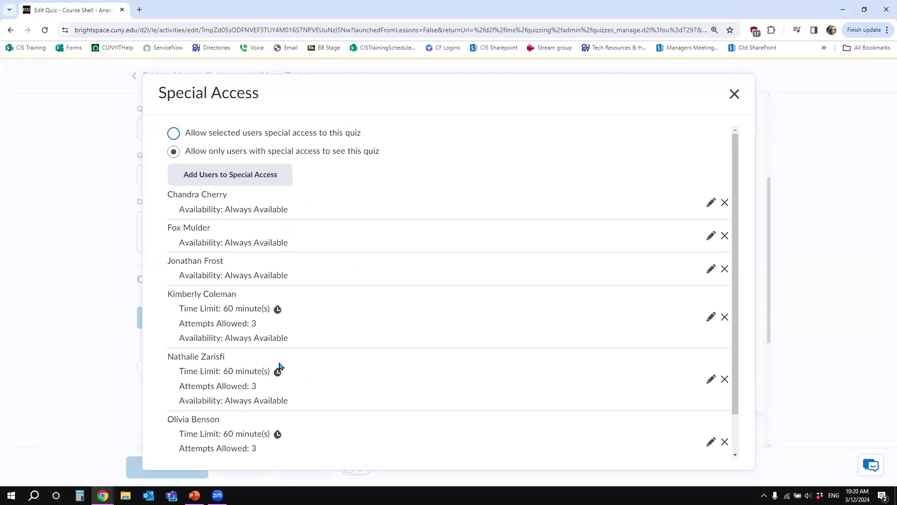
Remove the first three listed users, who have no overrides, from special access and close the special access settings.
click(724, 202)
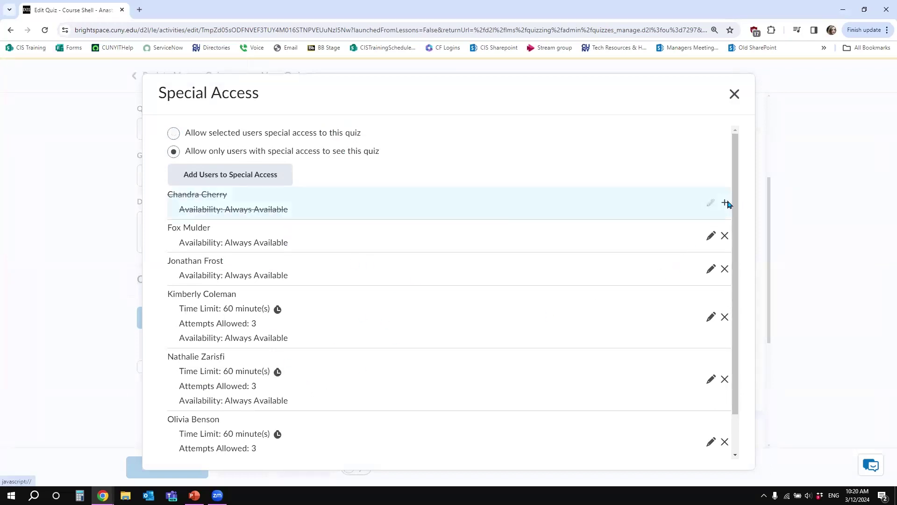
click(725, 235)
click(725, 269)
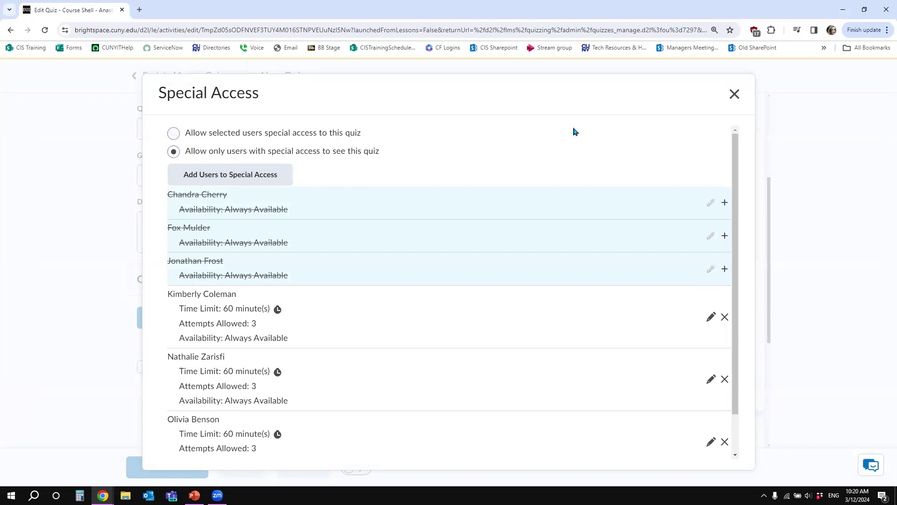
click(734, 95)
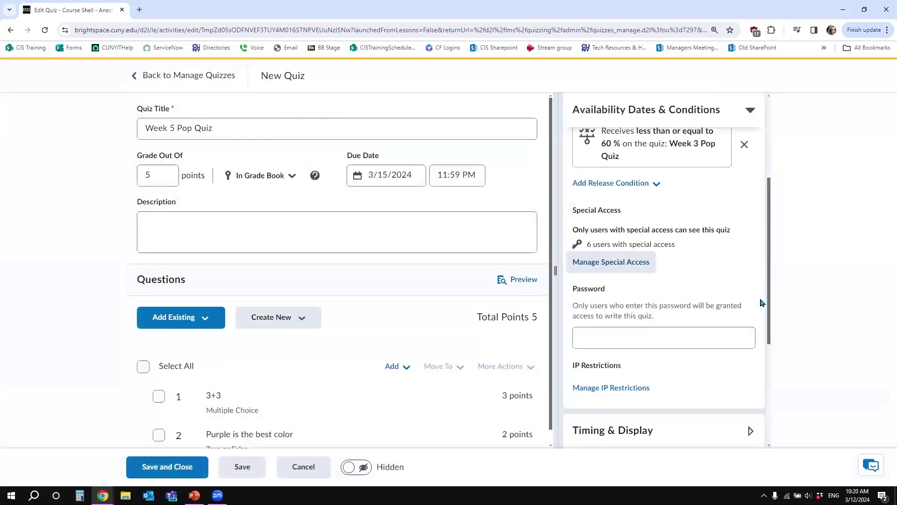
Set a 20-minute time limit for the quiz and accept the timer settings with asynchronous start and automatic submission.
scroll(770, 301, down, 2)
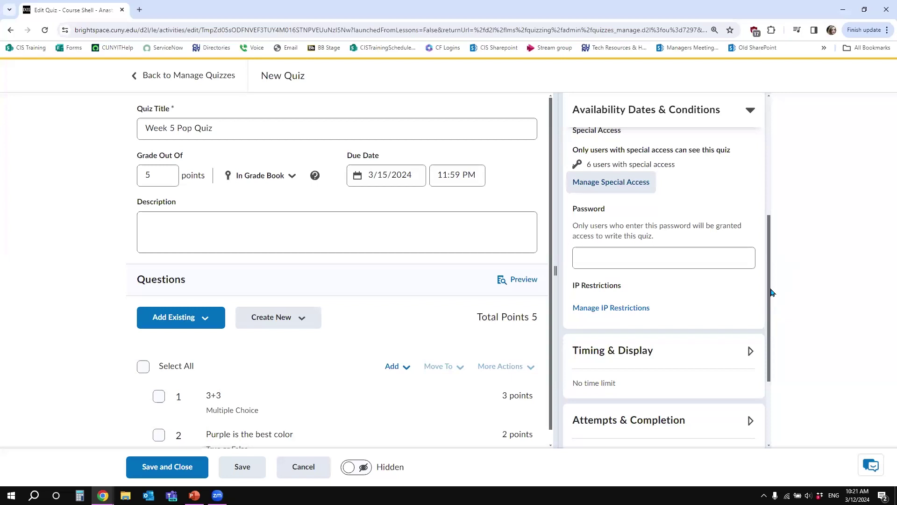
drag(769, 277, 780, 347)
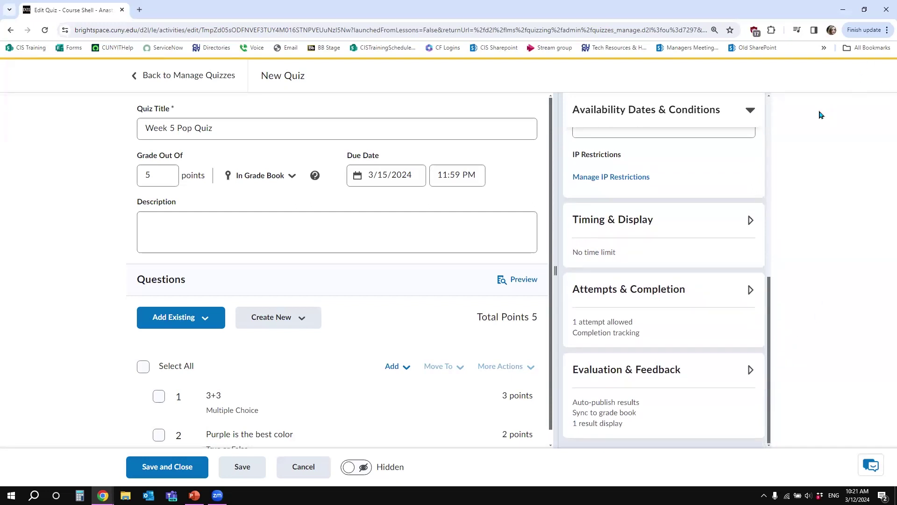
click(716, 228)
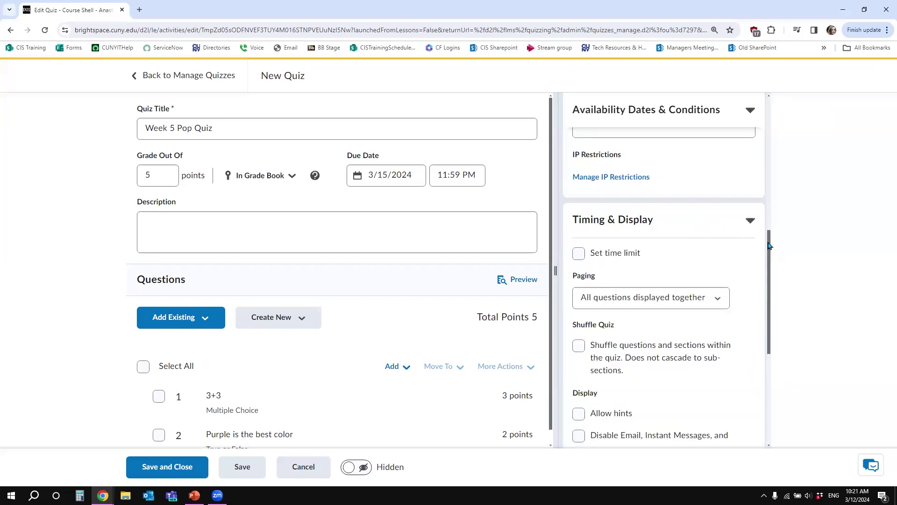
click(578, 254)
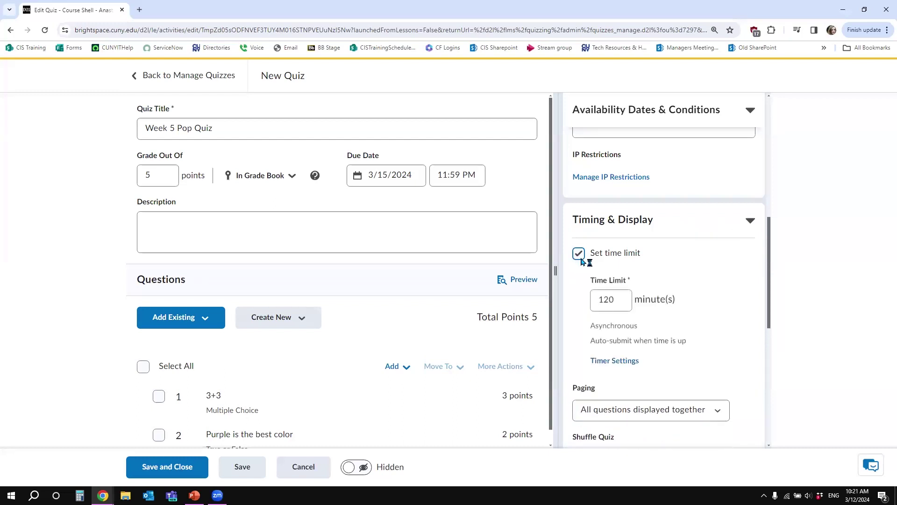
click(578, 253)
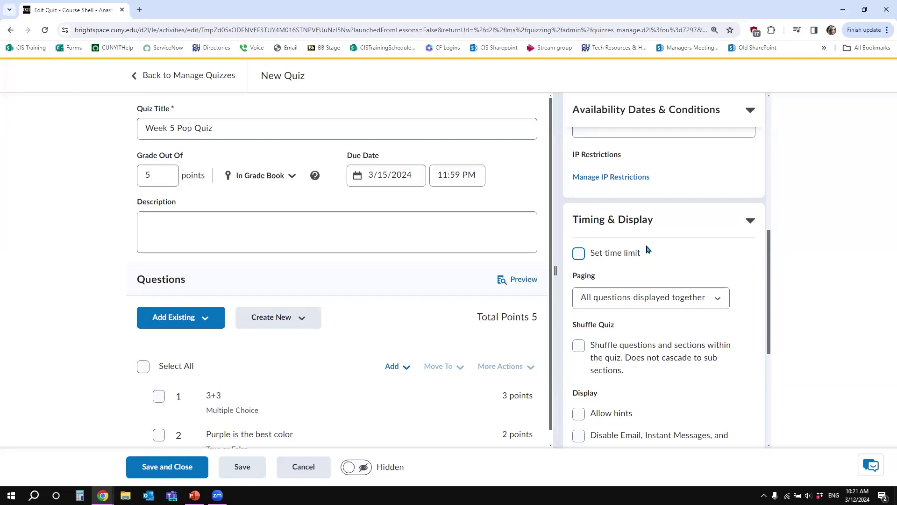
click(578, 254)
double_click(621, 302)
text(20)
click(753, 318)
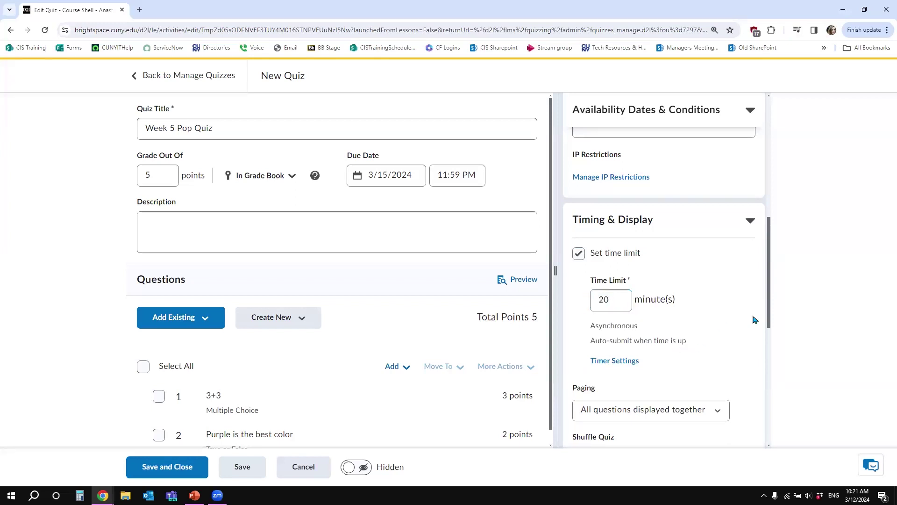
click(615, 364)
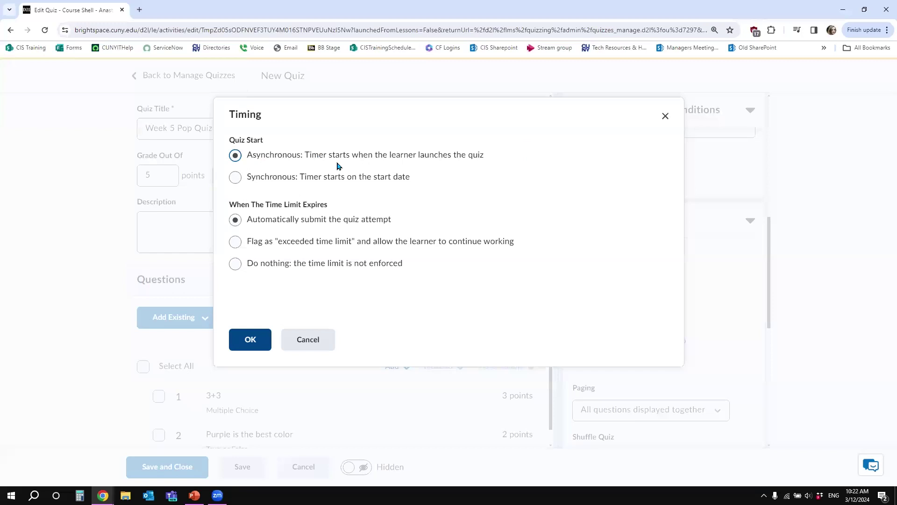
click(250, 340)
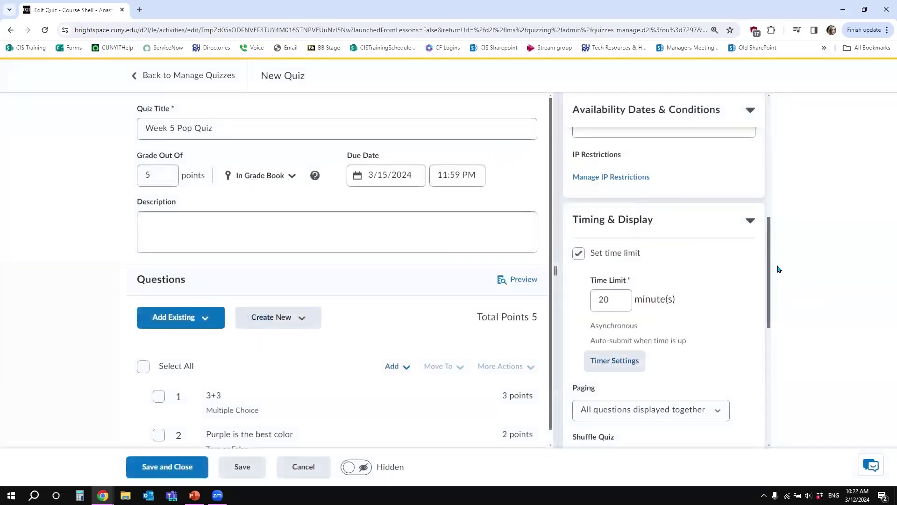
Display 1 question per page without going back to previous pages, and disable email, instant messages and alerts during the quiz.
drag(768, 249, 757, 299)
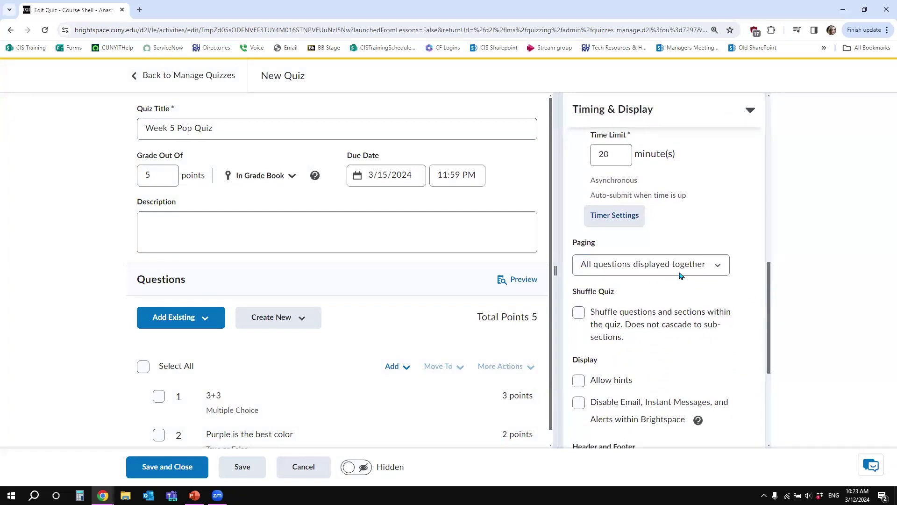
click(719, 271)
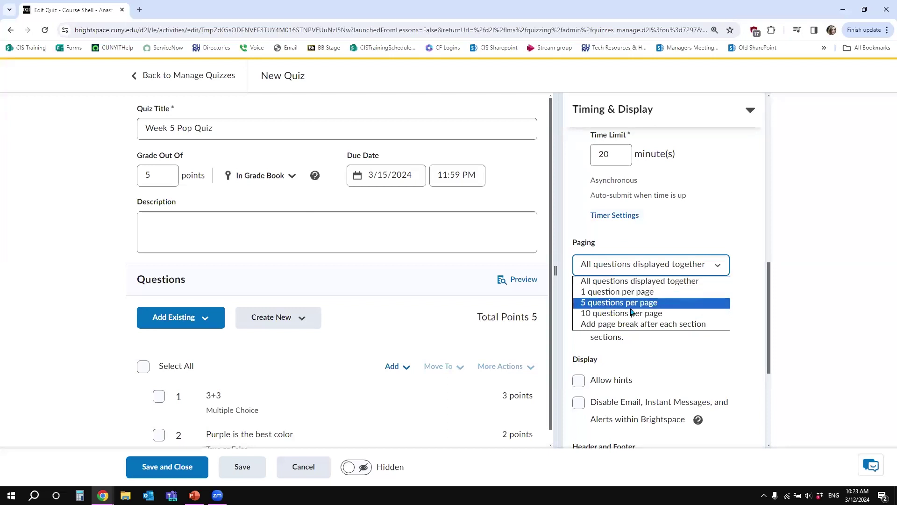
click(627, 292)
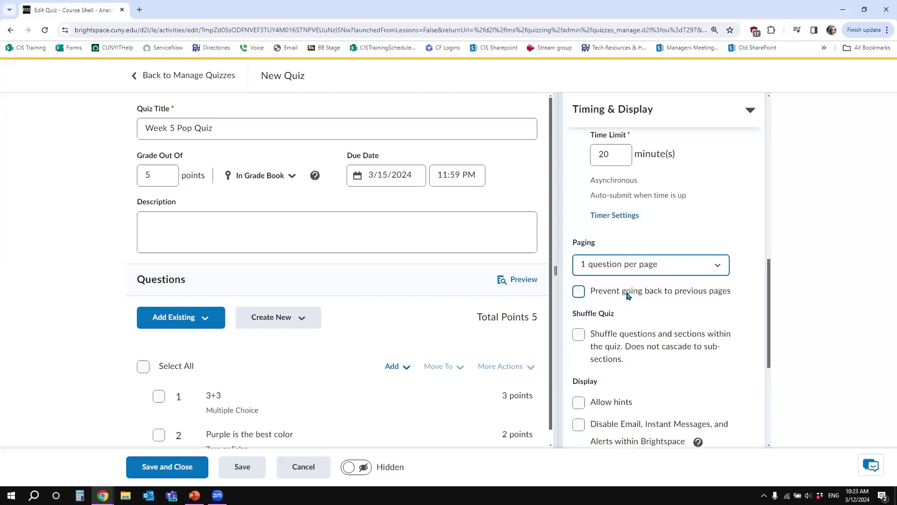
click(751, 271)
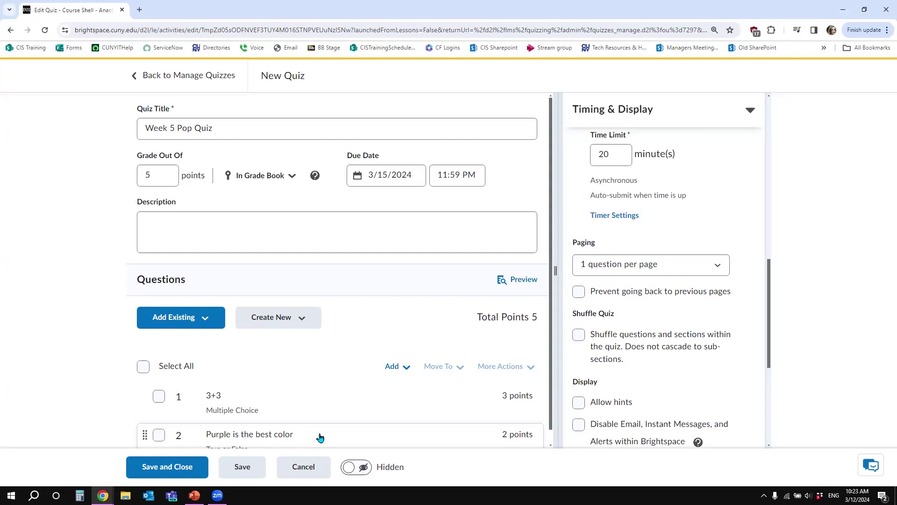
click(578, 292)
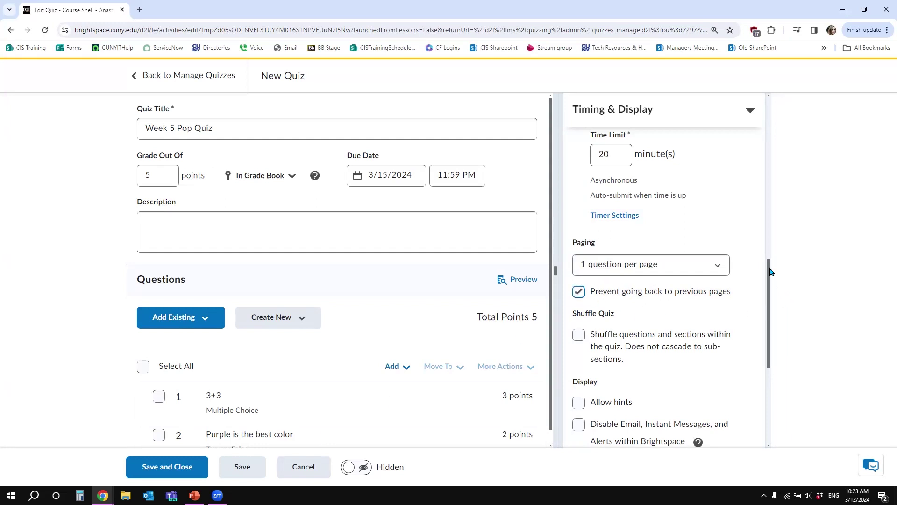
scroll(766, 308, down, 3)
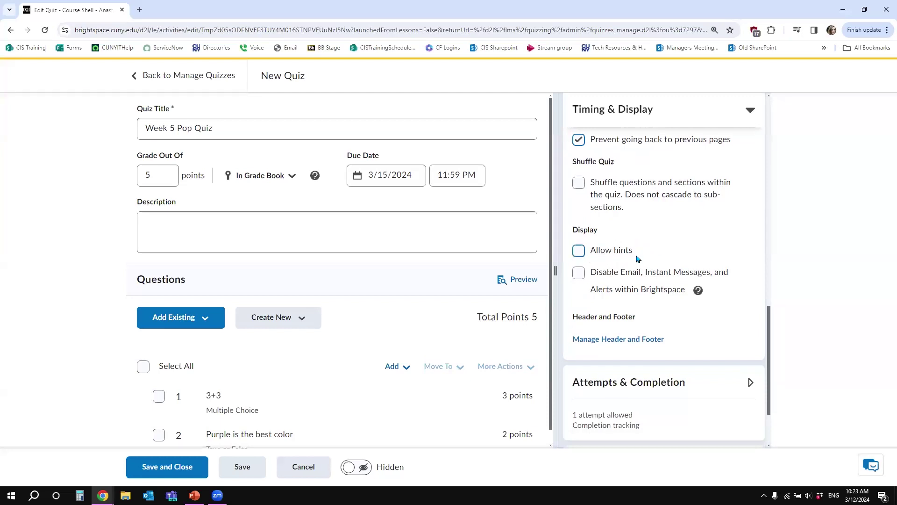
click(578, 273)
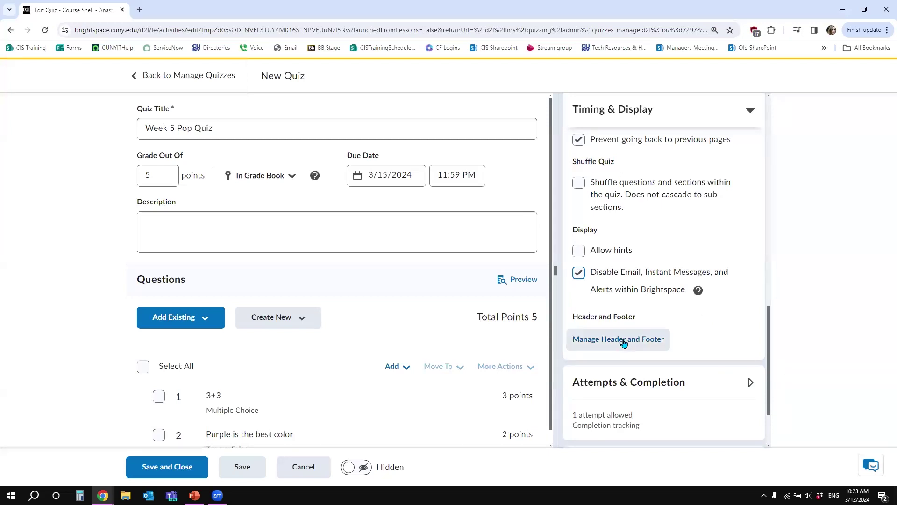
Allow 3 attempts for the quiz and calculate the overall grade as the average of all attempts.
drag(770, 312, 765, 352)
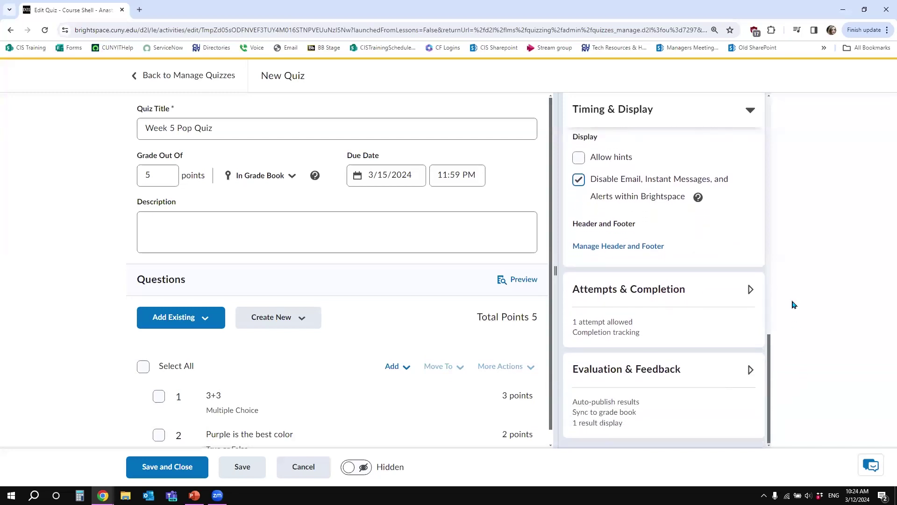
click(688, 293)
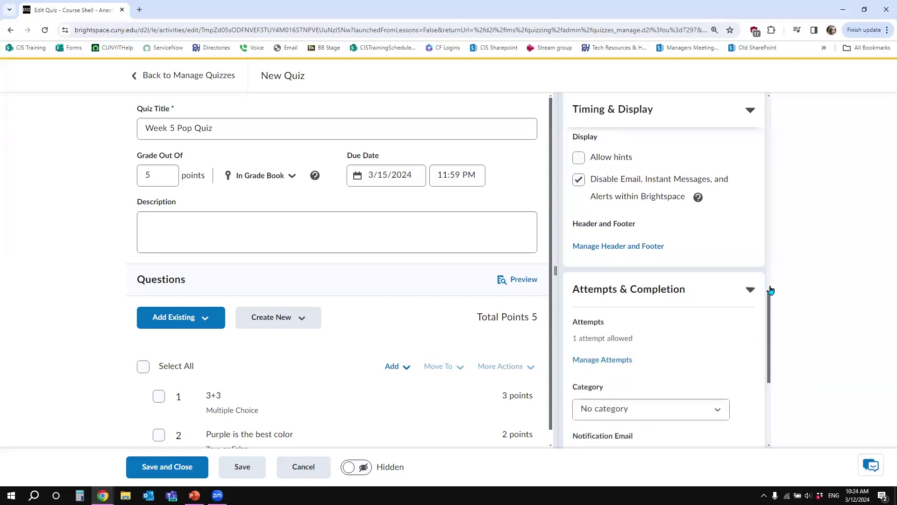
drag(770, 303, 766, 338)
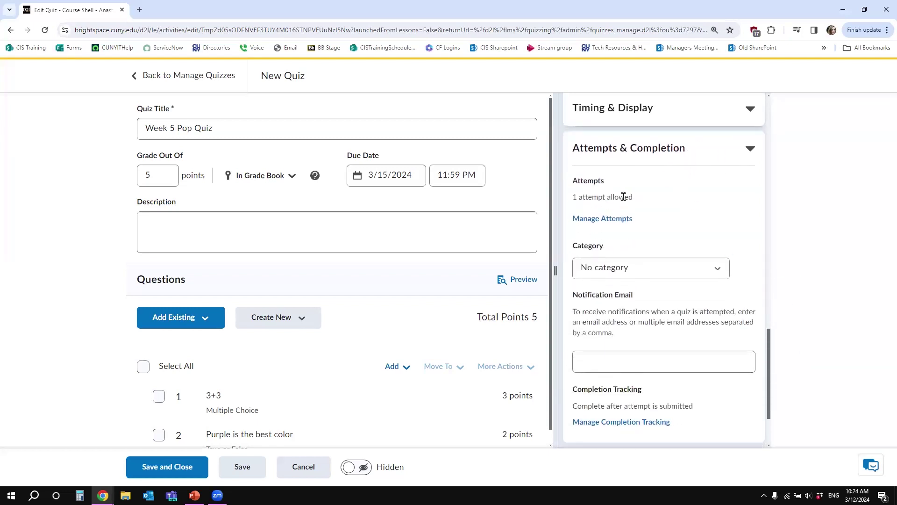
click(601, 219)
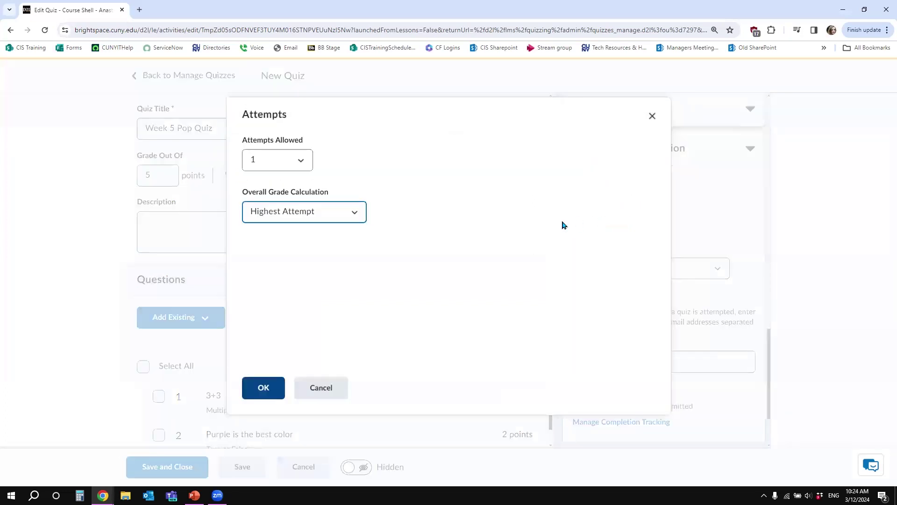
click(299, 161)
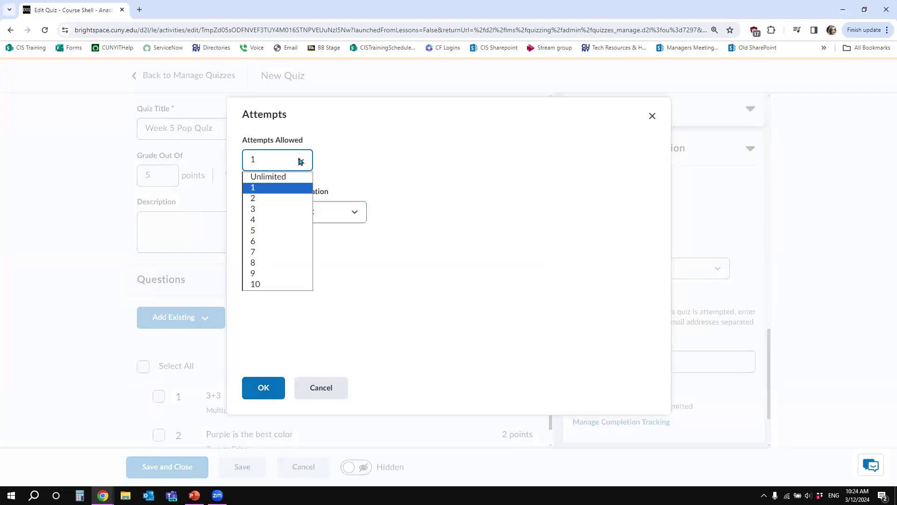
click(291, 211)
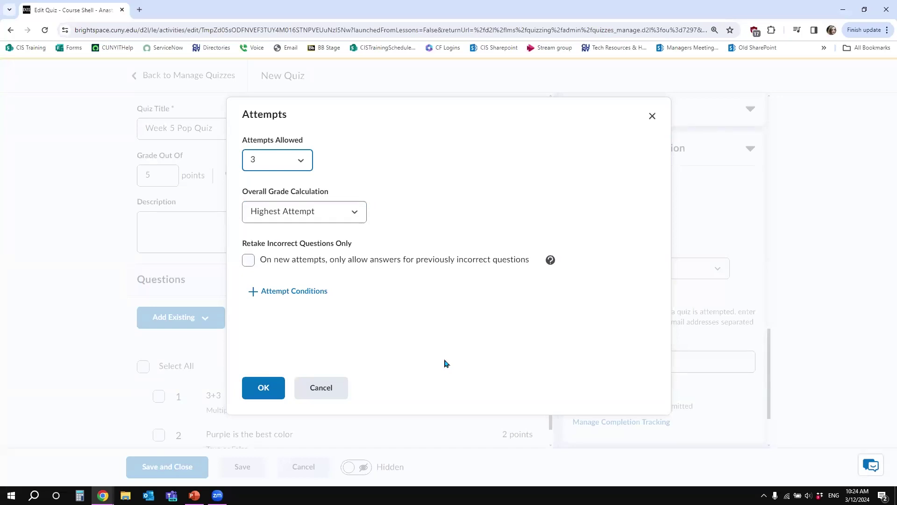
click(355, 212)
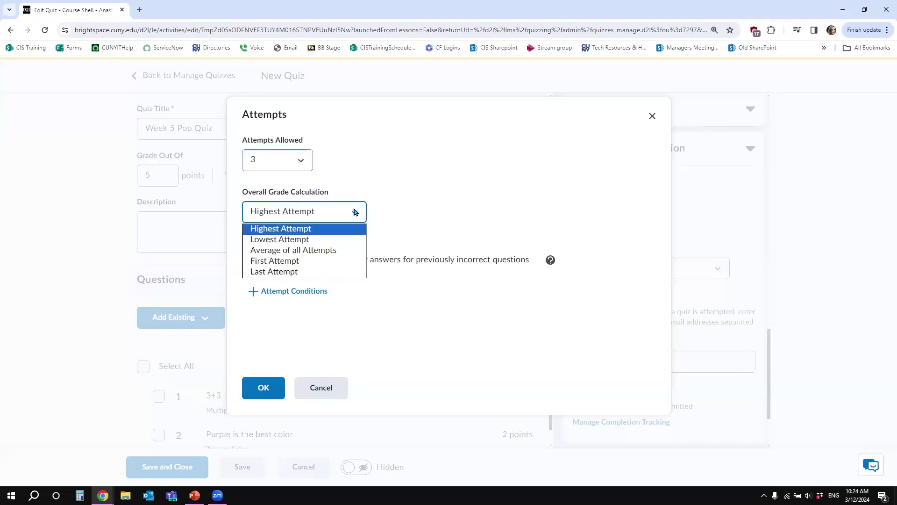
click(325, 252)
click(257, 392)
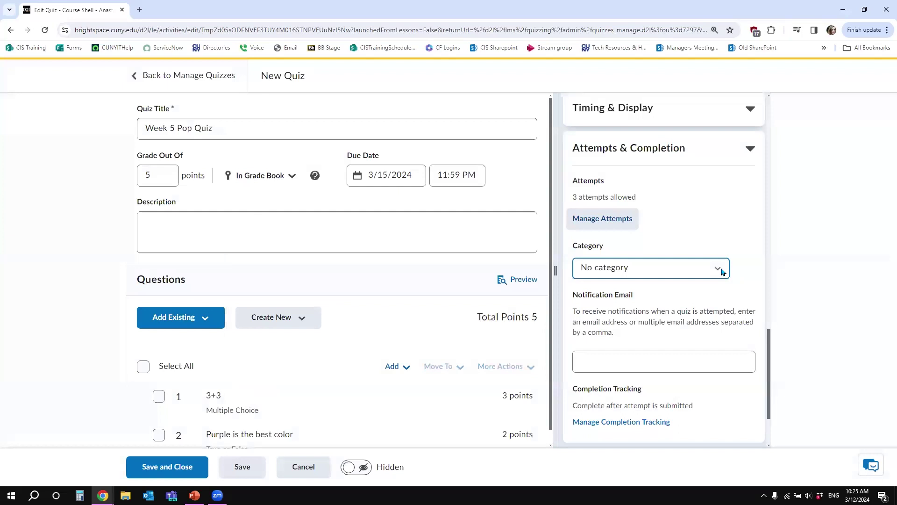
Create a new quiz category named Tests and assign it to the quiz.
click(719, 270)
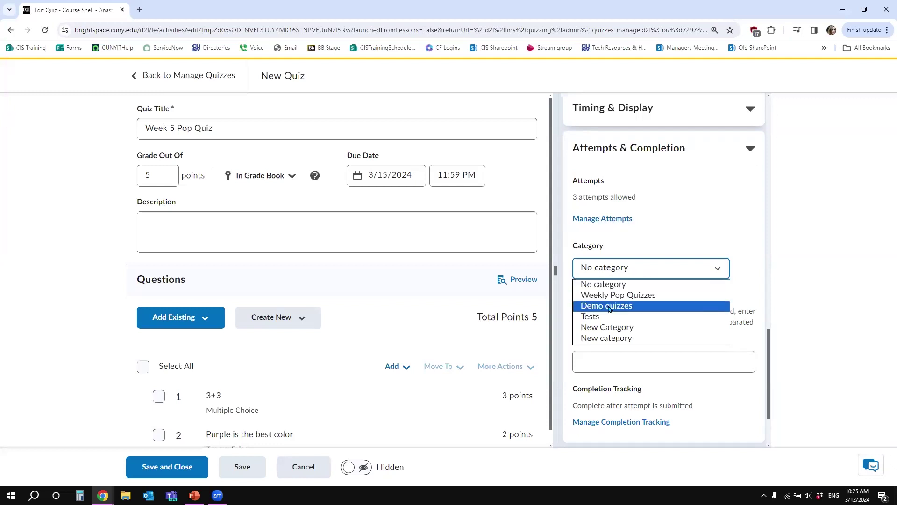
click(609, 339)
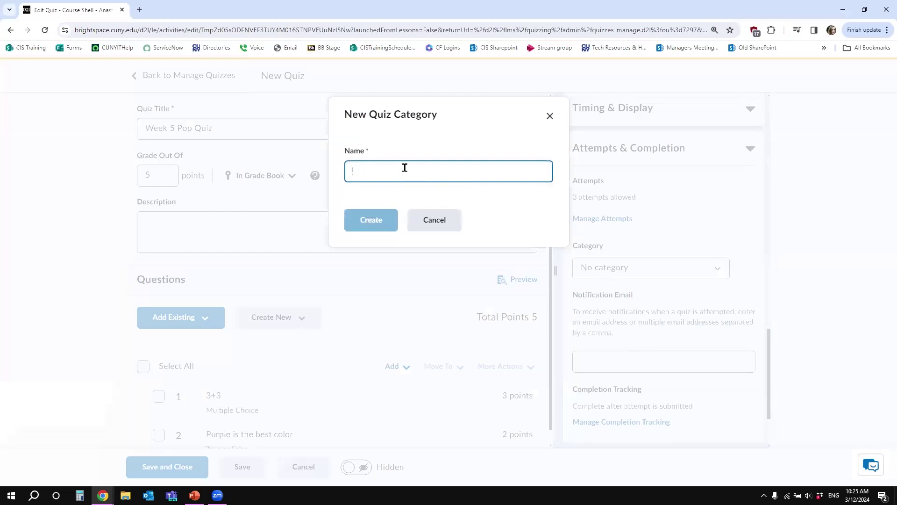
text(Tests)
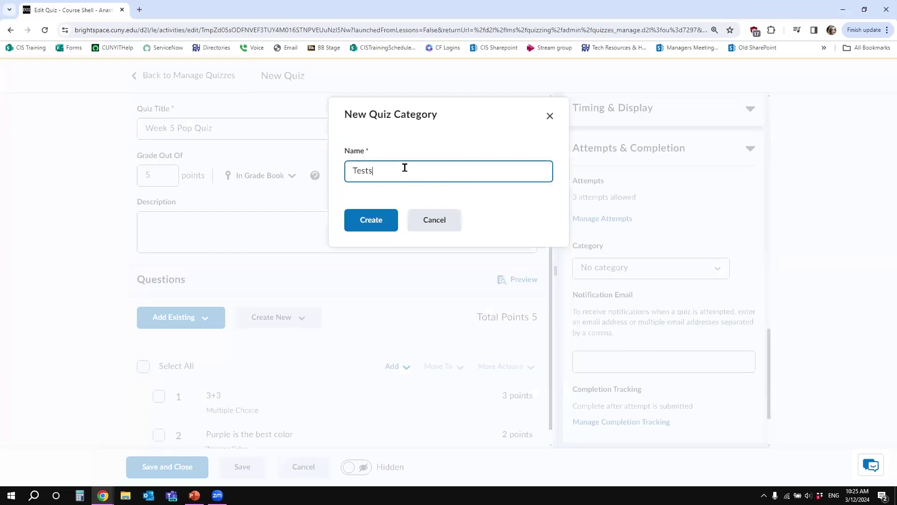
click(377, 220)
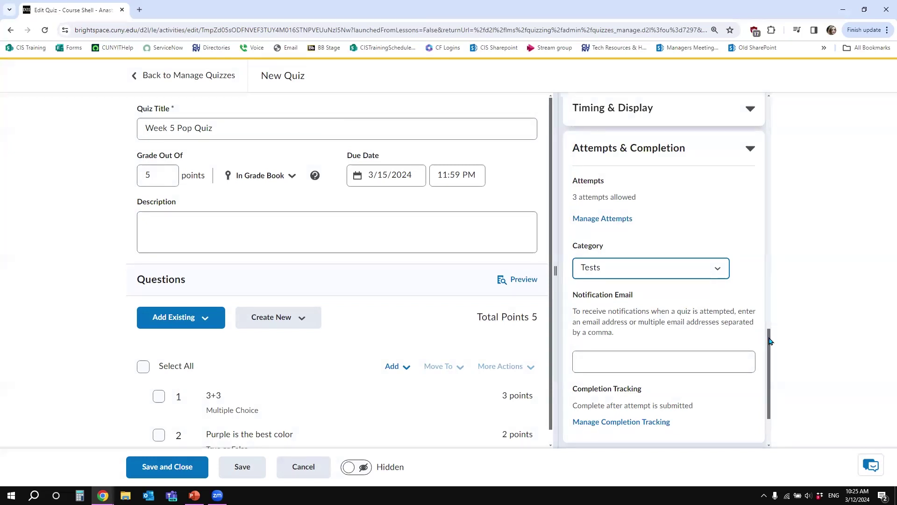
drag(770, 339, 770, 365)
click(800, 361)
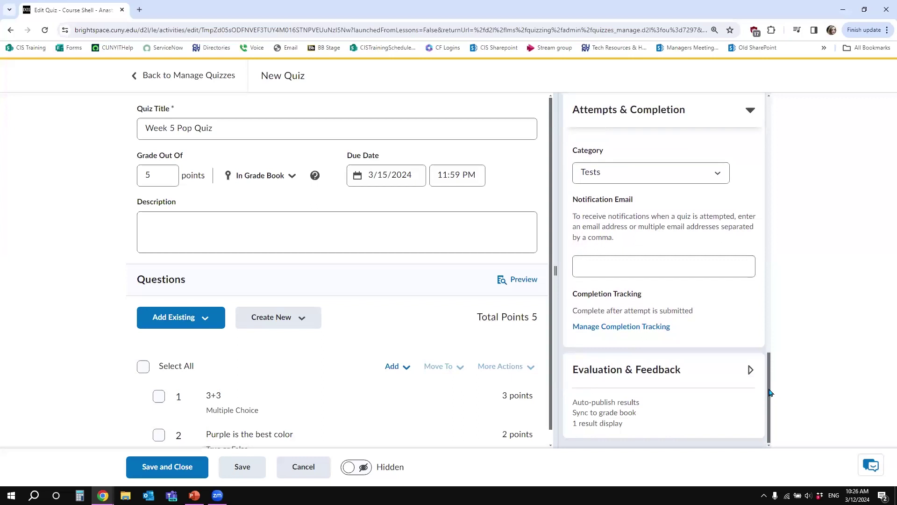
click(628, 328)
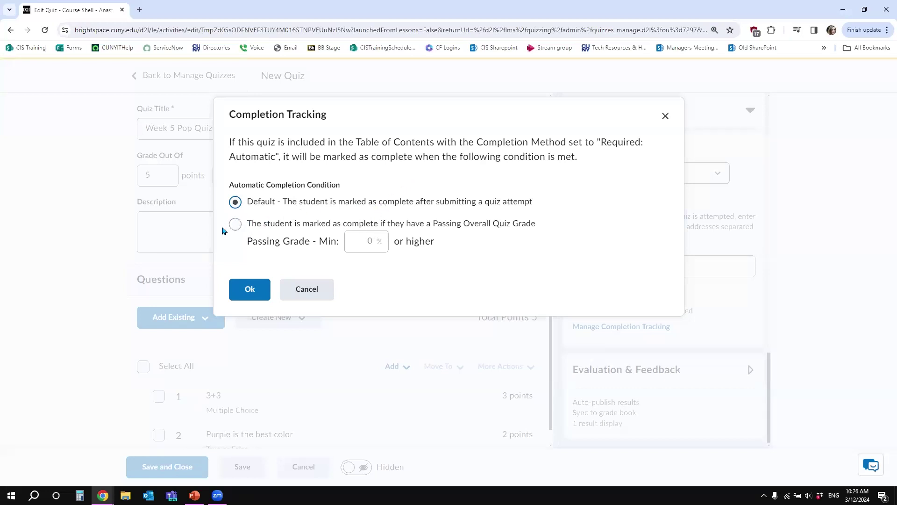
click(237, 225)
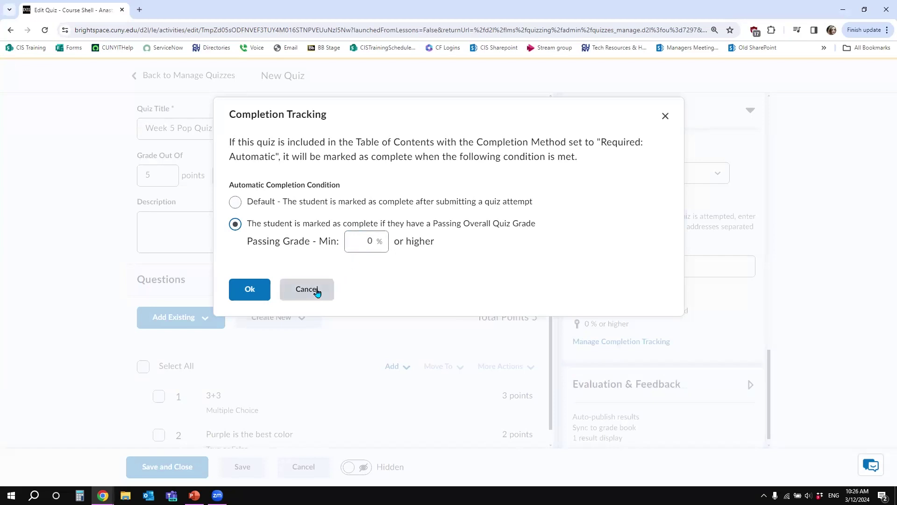
click(317, 290)
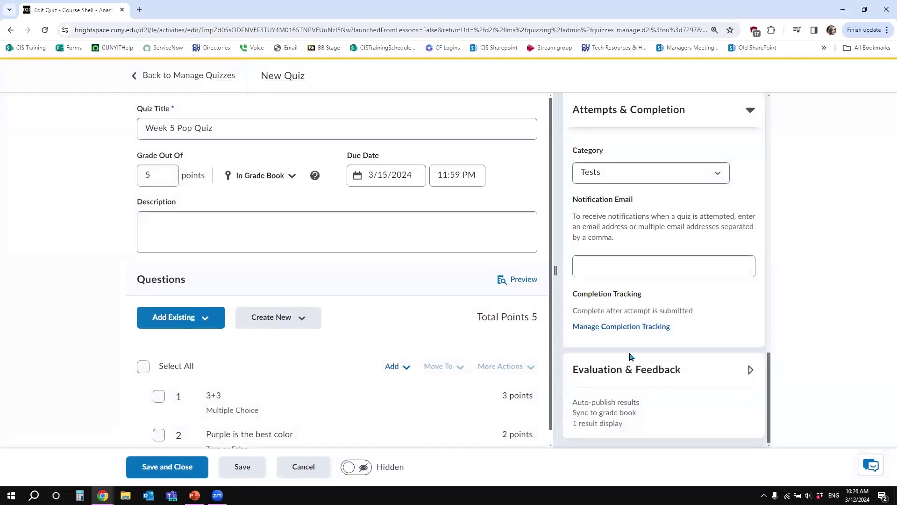
Turn off auto-publishing of attempt results and synchronization to the grade book in the quiz's Evaluation & Feedback settings.
click(635, 376)
drag(768, 321, 772, 373)
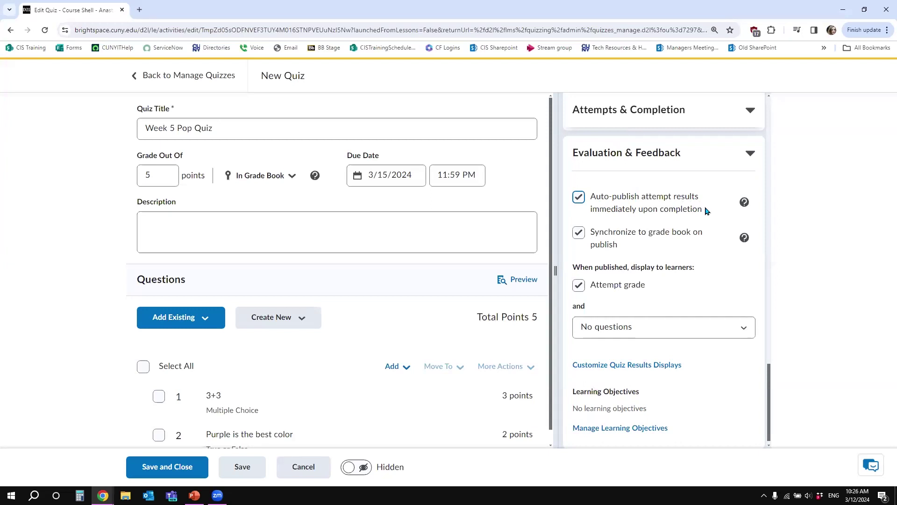
scroll(550, 276, down, 1)
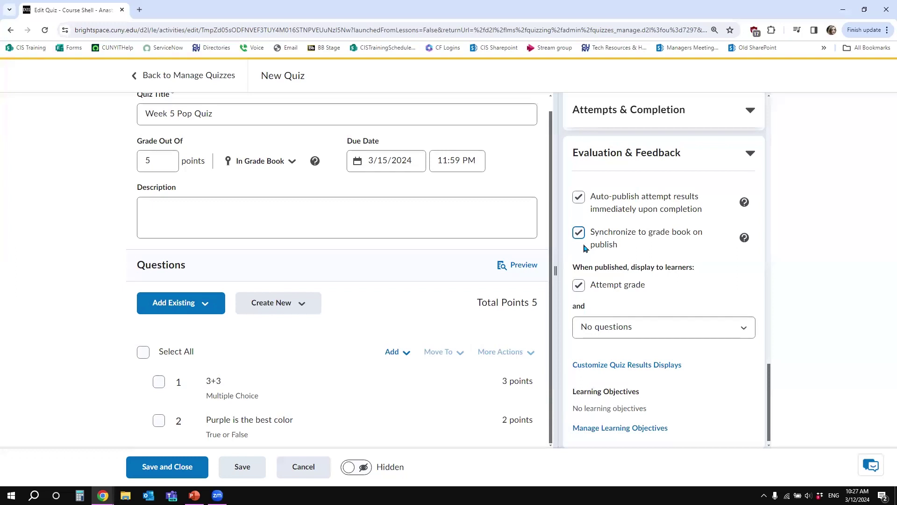
click(578, 199)
click(581, 233)
click(301, 306)
click(304, 343)
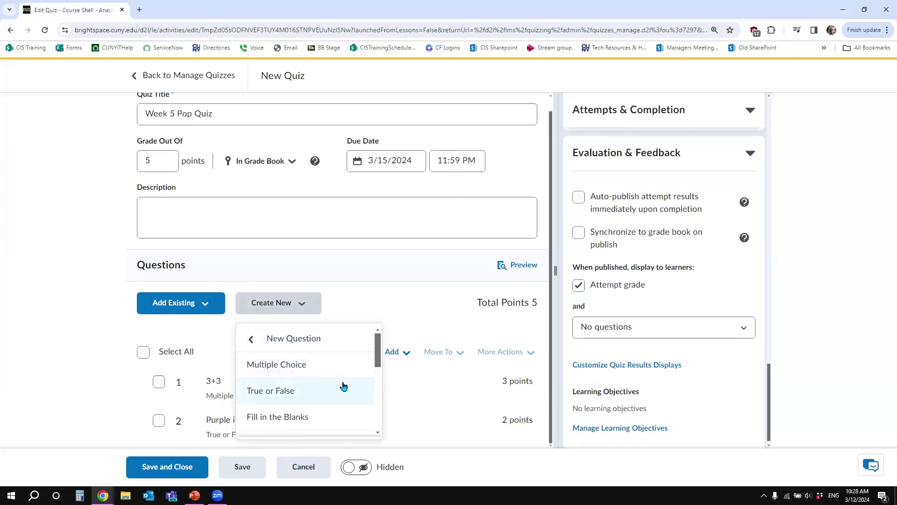
scroll(343, 384, down, 2)
scroll(358, 391, down, 1)
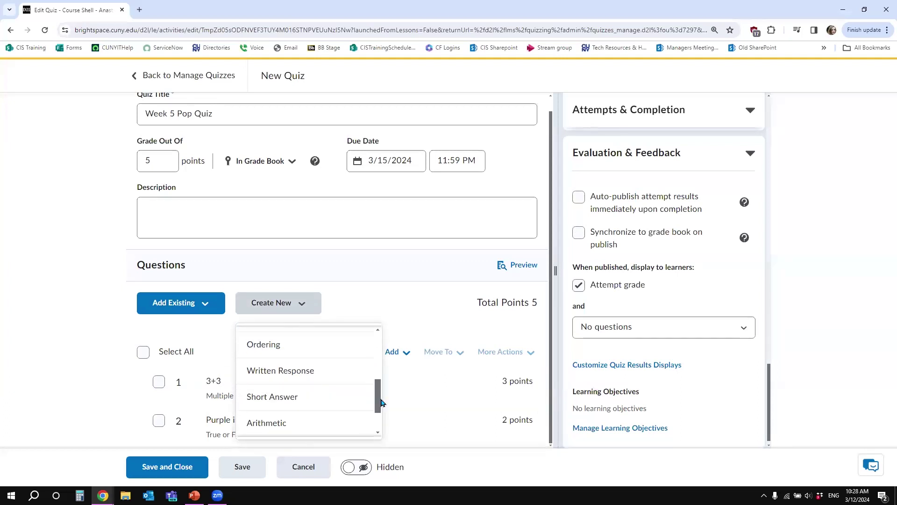
click(334, 399)
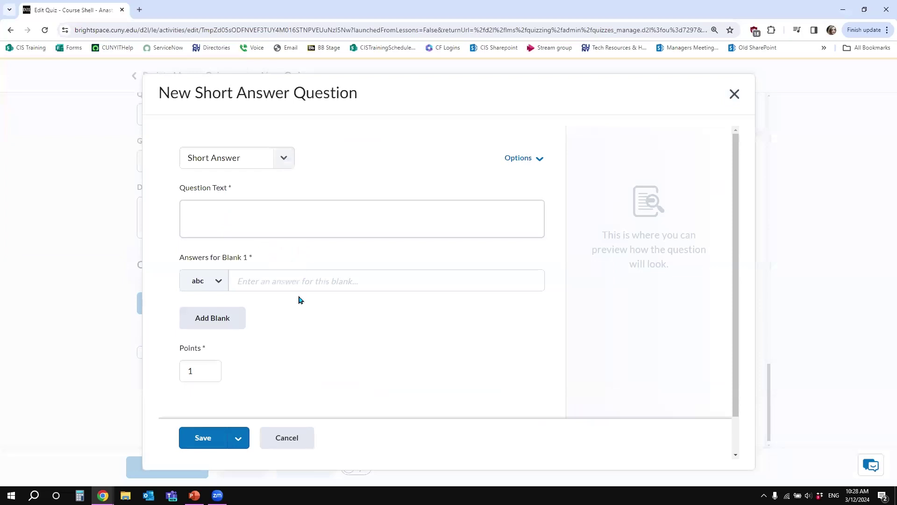
click(300, 280)
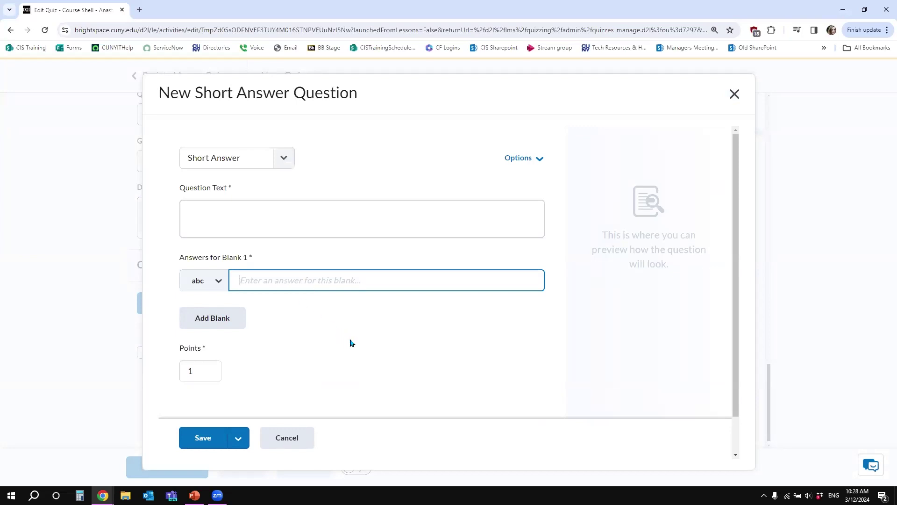
text(Dostoevsky)
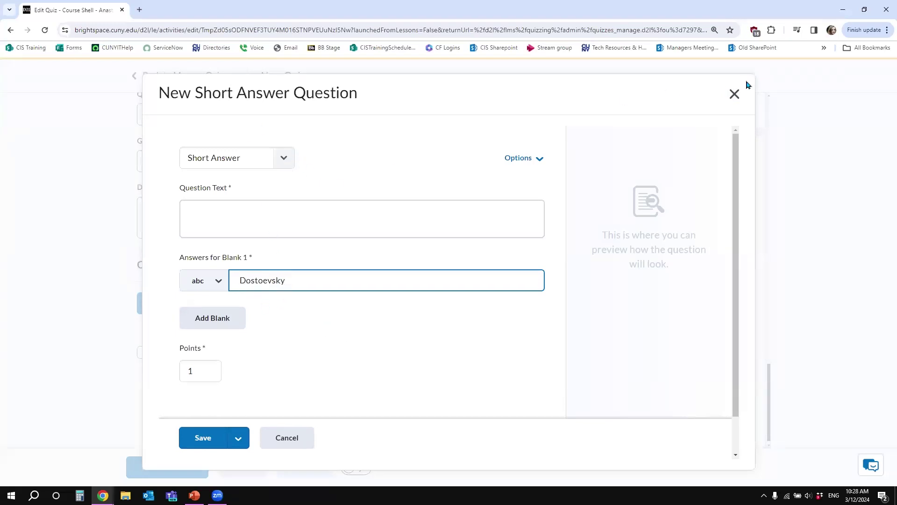
click(735, 93)
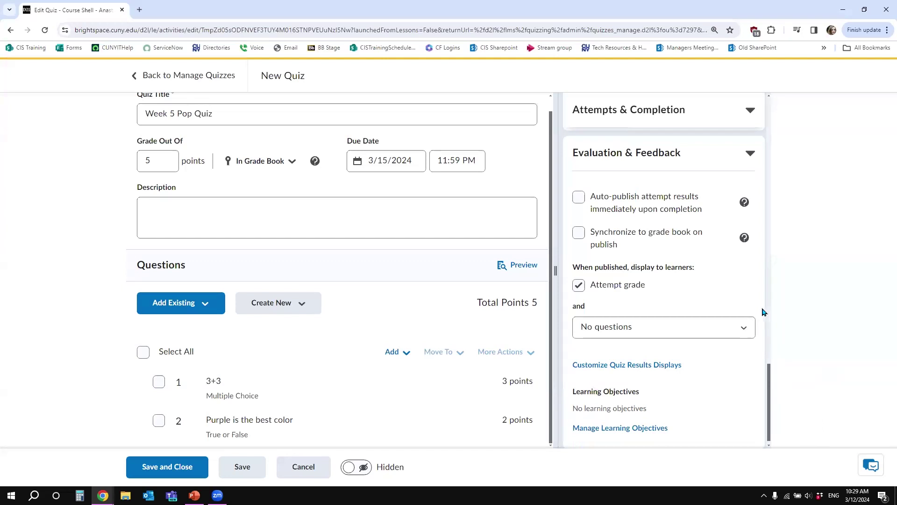
Turn on auto-publishing of attempt results upon completion and synchronization to the grade book on publish.
click(578, 197)
click(578, 233)
Review the primary view of the quiz results displays and the question display choices, keeping questions hidden from learners.
click(679, 365)
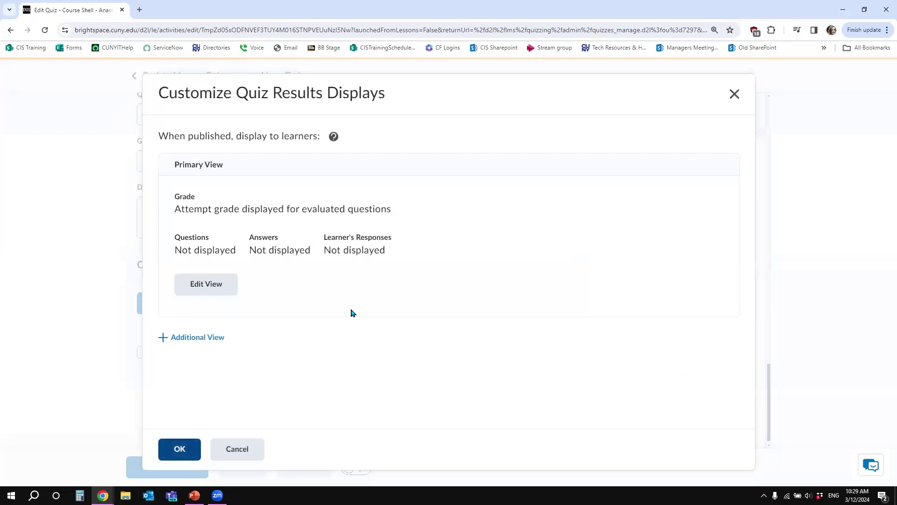
click(206, 286)
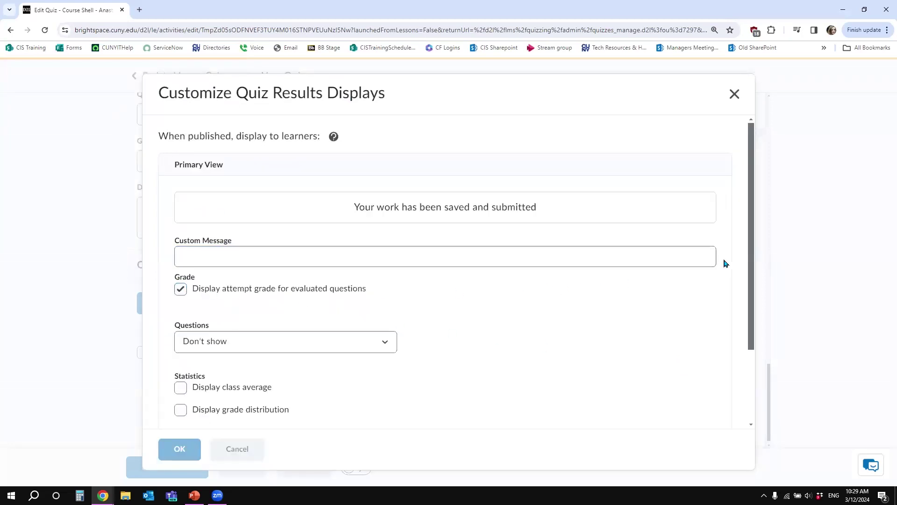
scroll(738, 265, down, 1)
click(236, 245)
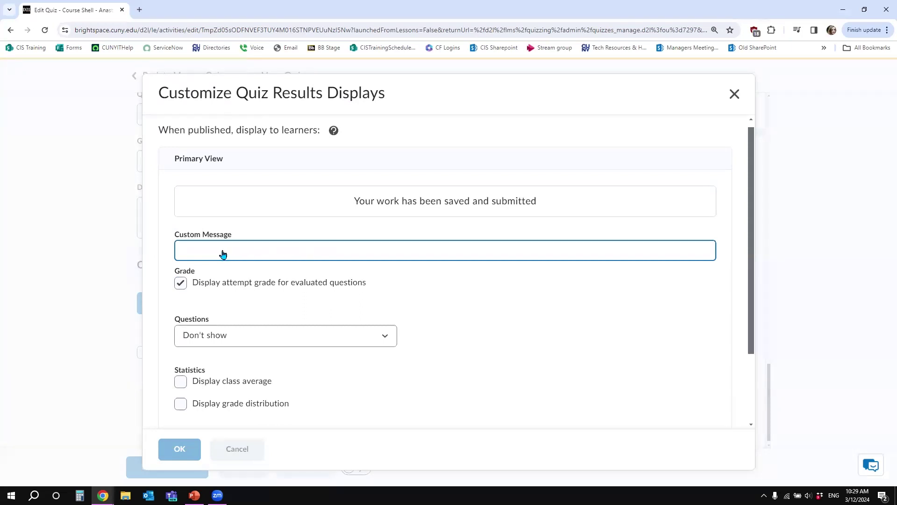
click(380, 340)
scroll(445, 362, down, 2)
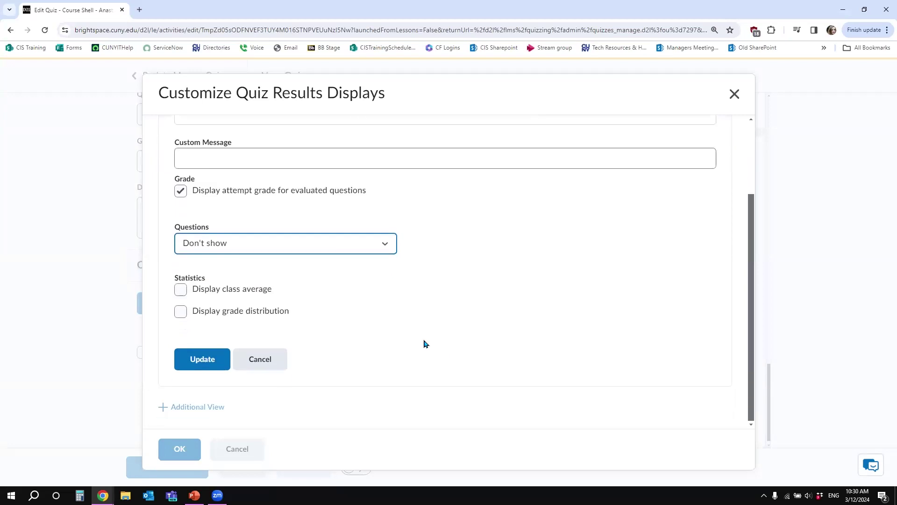
click(377, 245)
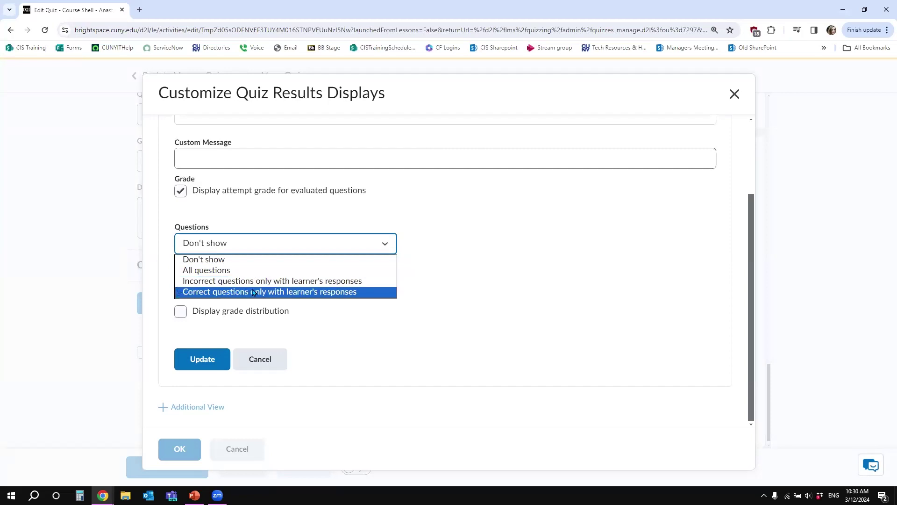
click(452, 282)
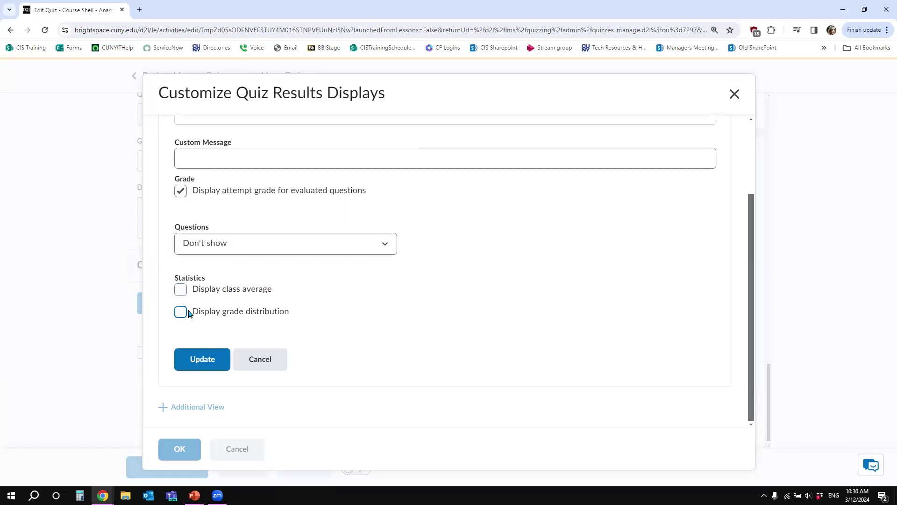
click(224, 361)
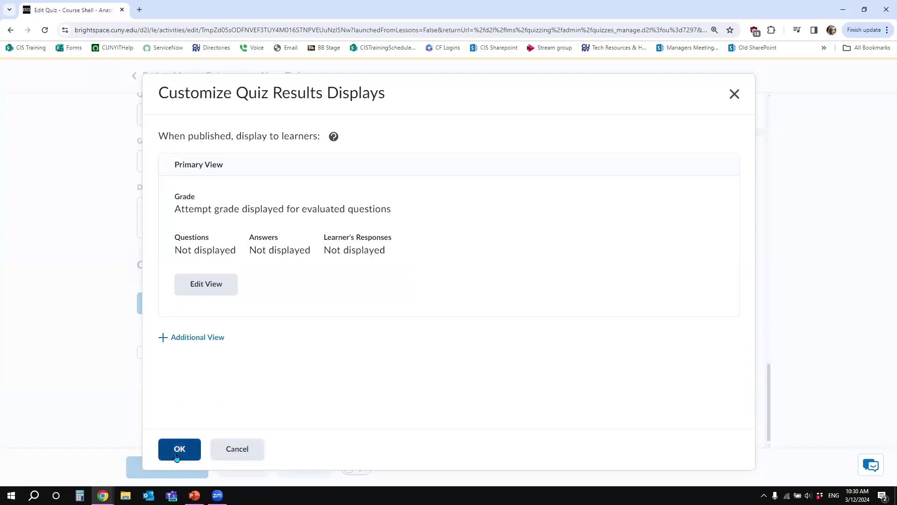
click(182, 447)
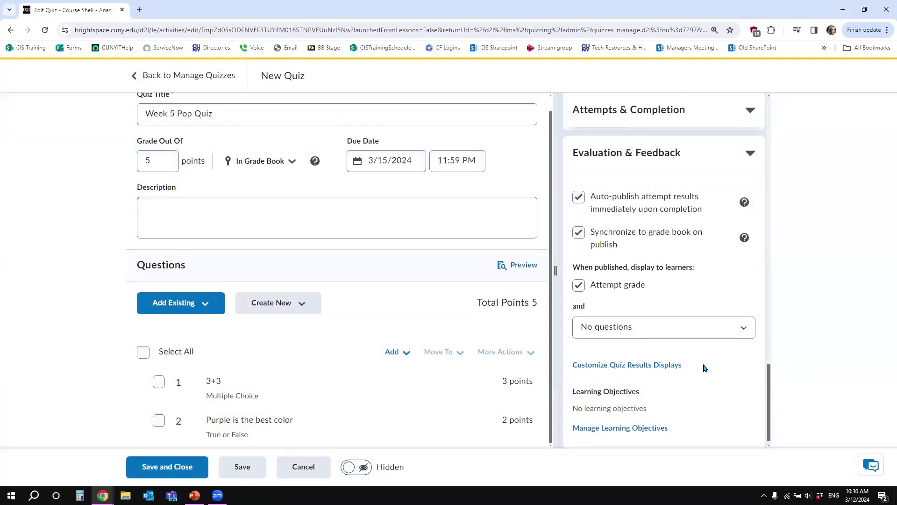
click(720, 333)
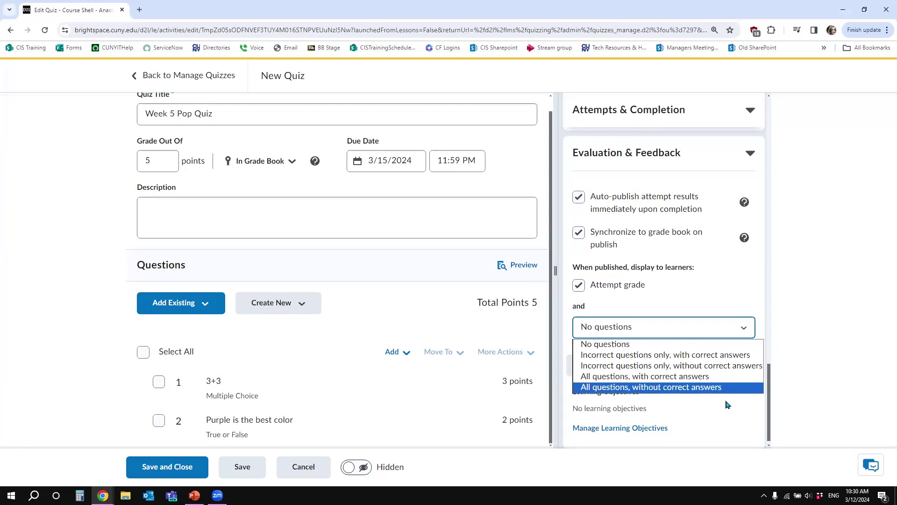
click(737, 421)
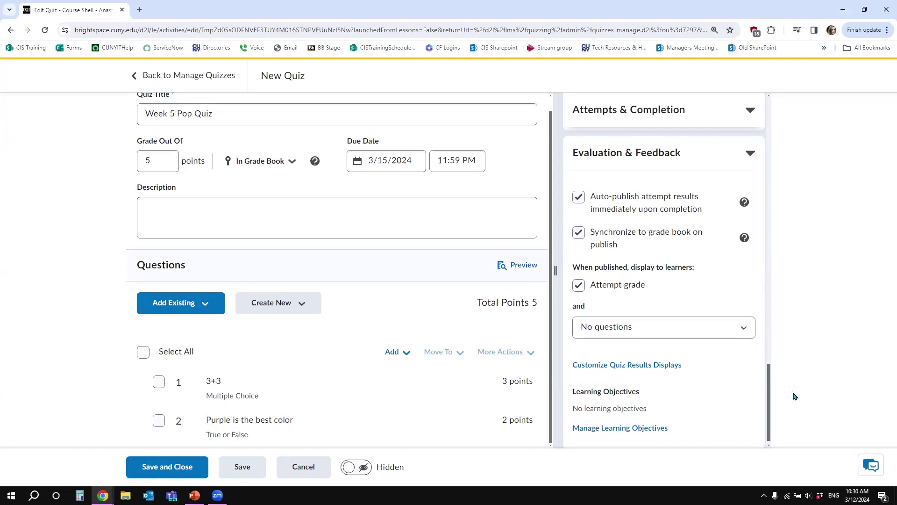
Collapse the expanded settings sections, and save and close the Week 5 Pop Quiz.
click(661, 150)
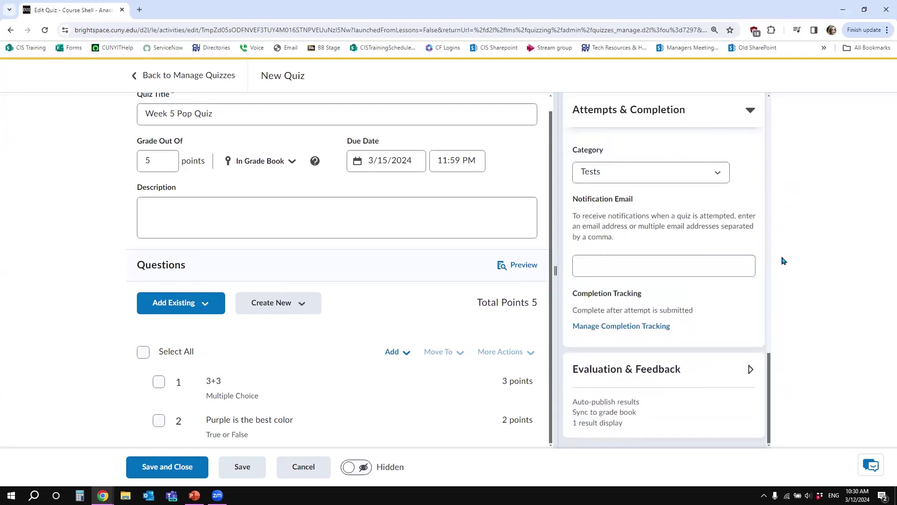
scroll(685, 114, up, 10)
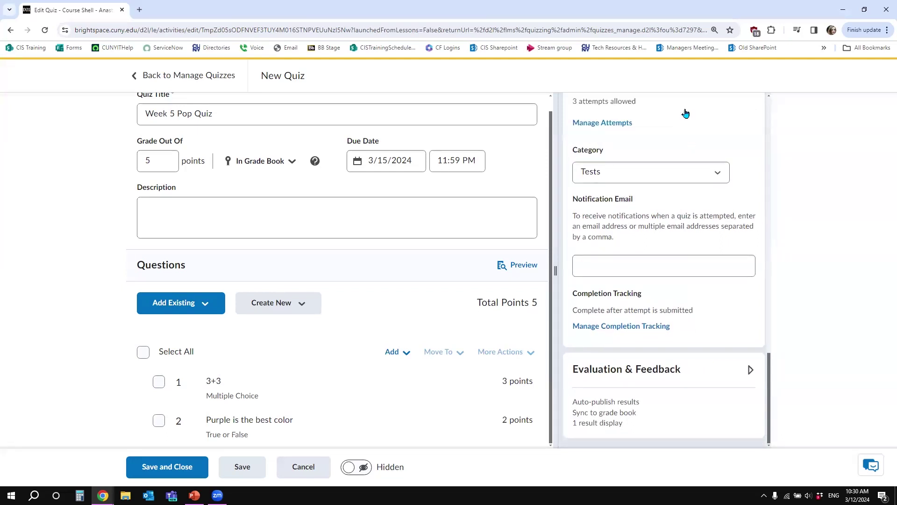
click(643, 152)
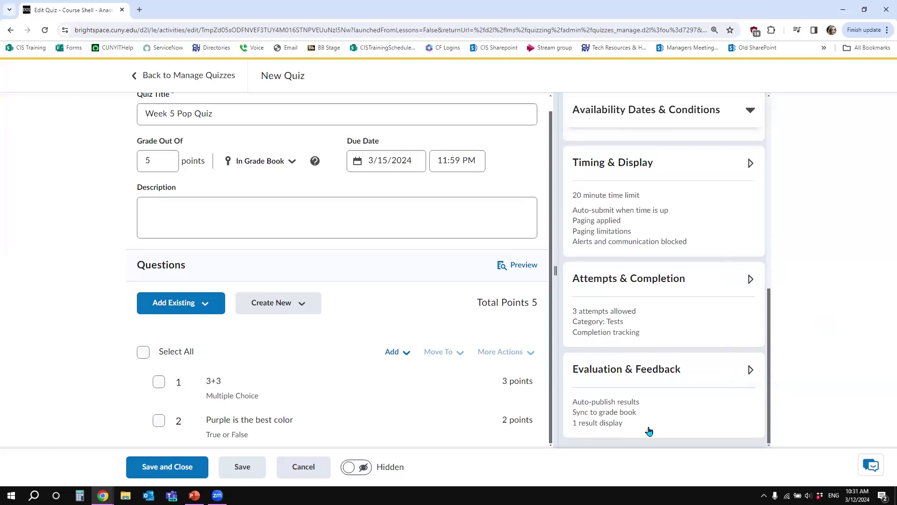
click(175, 468)
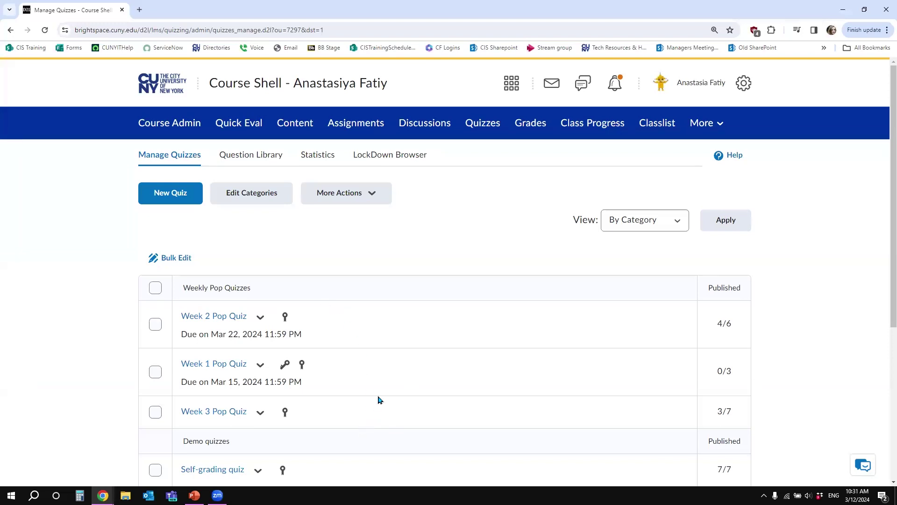
Change the view of the quiz list to By Availability and apply it.
scroll(380, 398, down, 2)
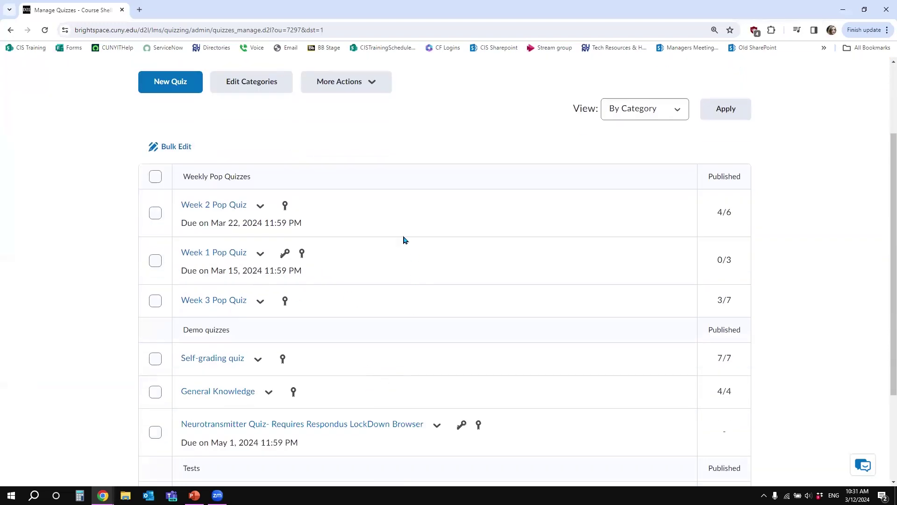
click(625, 114)
click(625, 125)
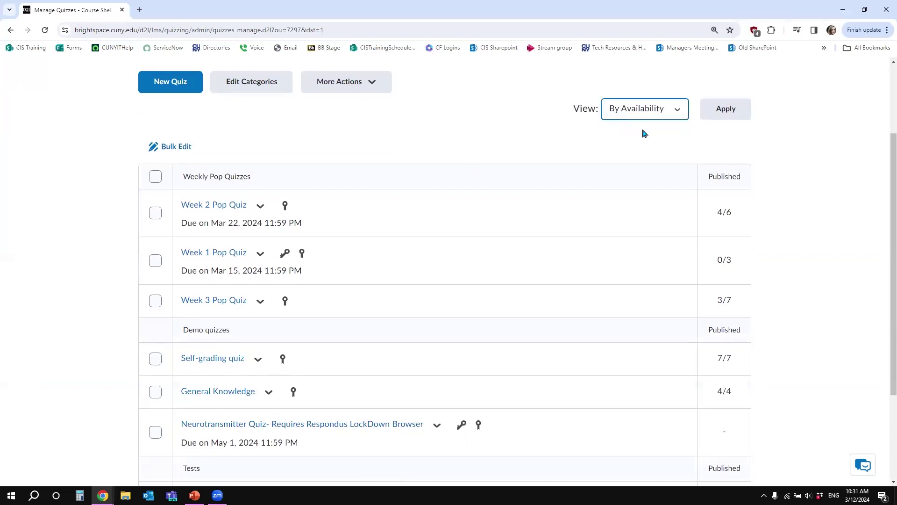
click(725, 109)
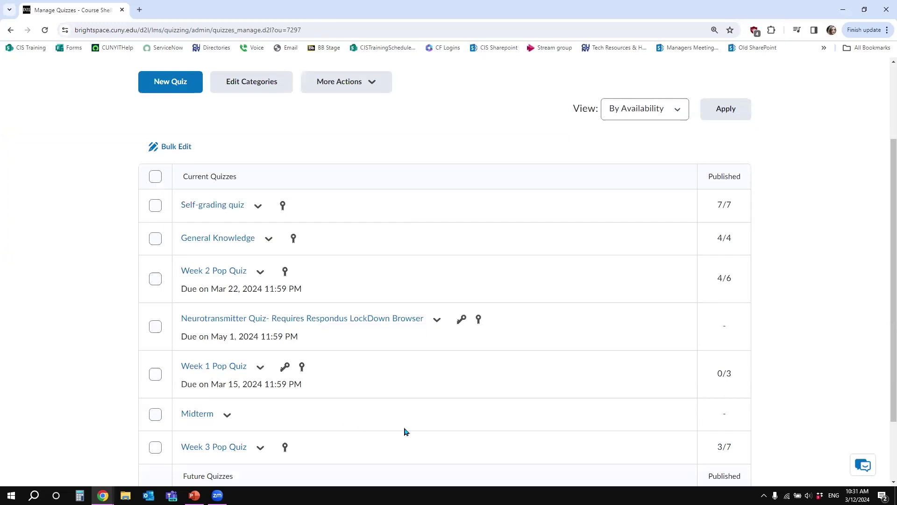
Open the General Knowledge quiz for editing and check its availability and timing sections.
click(270, 240)
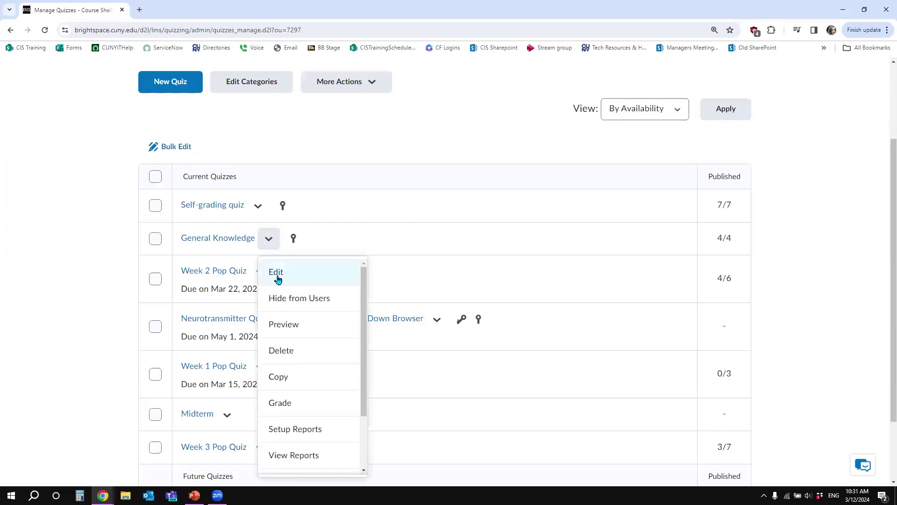
click(294, 279)
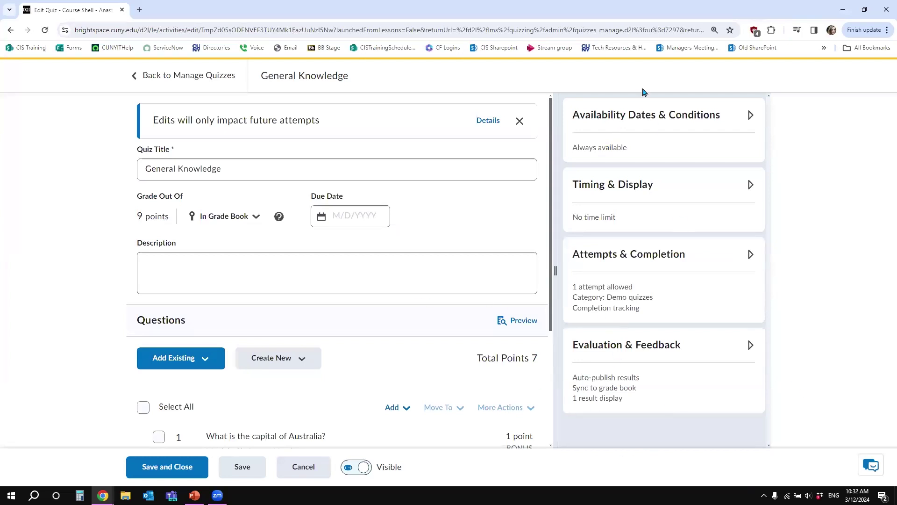
click(675, 140)
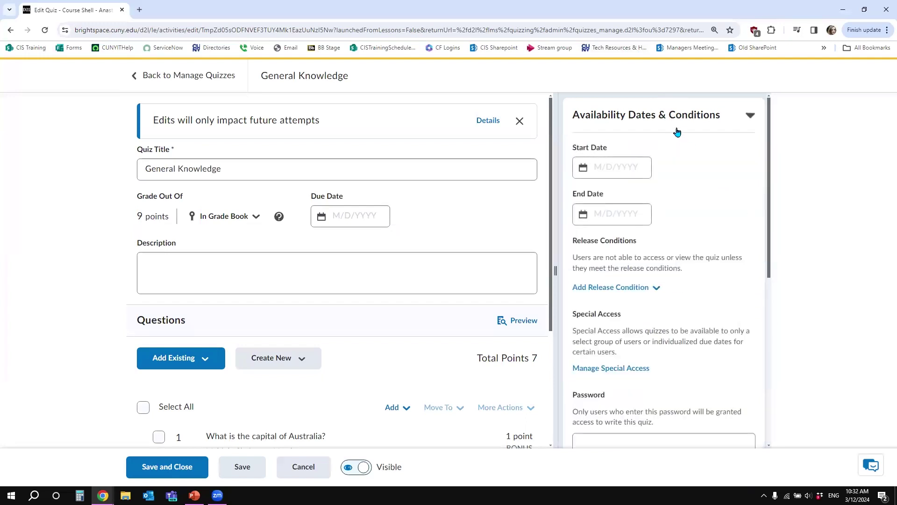
click(652, 187)
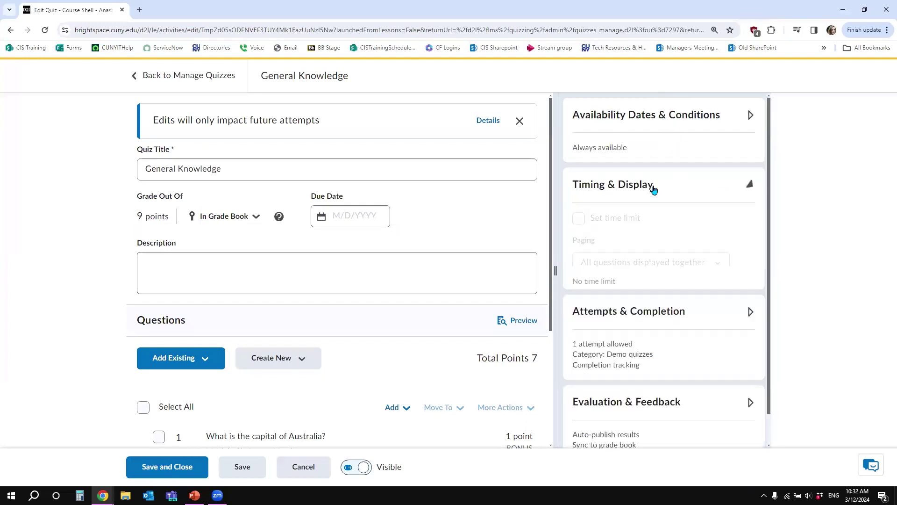
click(682, 193)
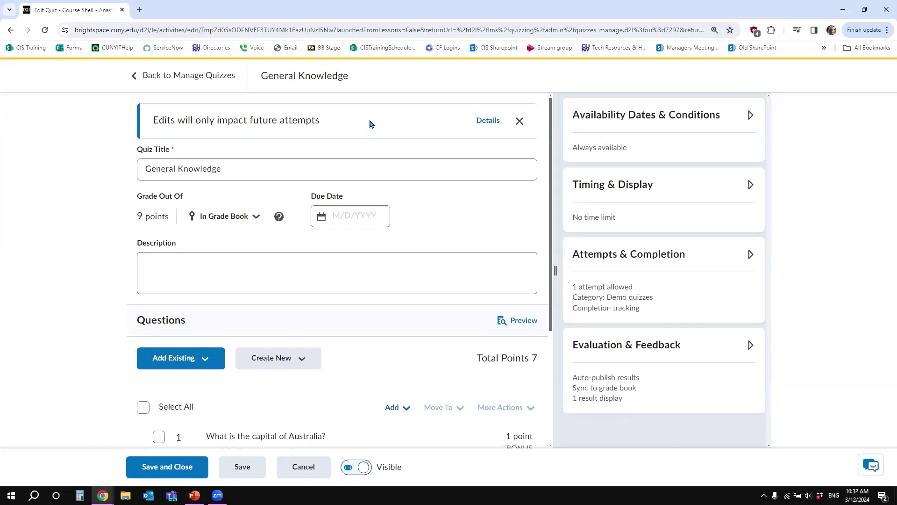
Select the capital of Australia and tallest mountain questions and examine the additional actions offered for them.
scroll(448, 344, down, 4)
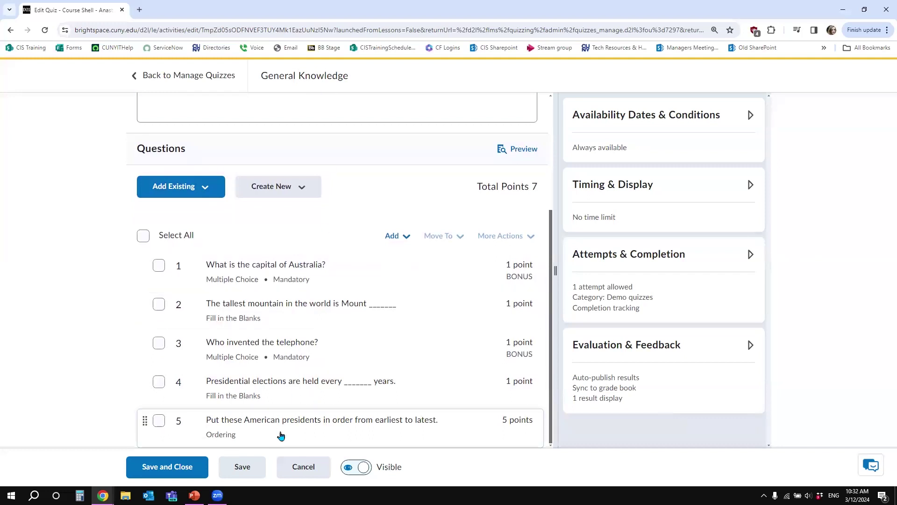
click(158, 266)
click(157, 305)
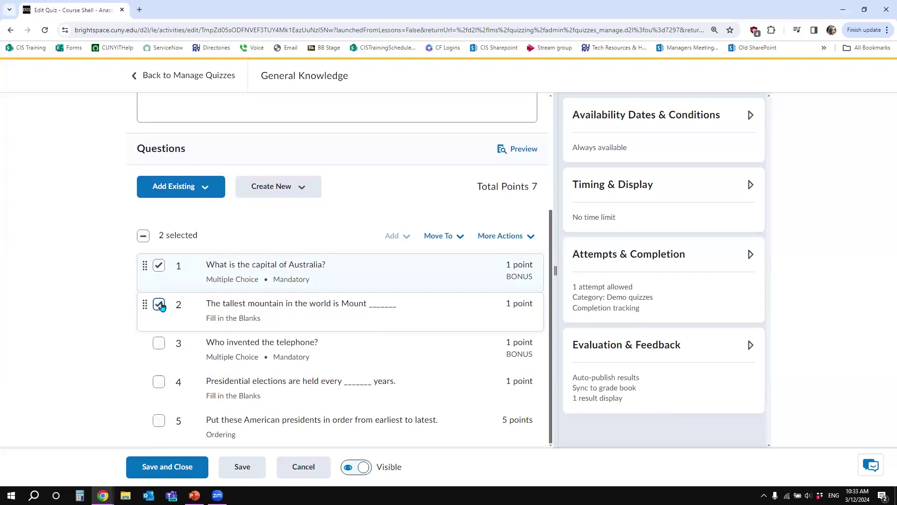
click(534, 237)
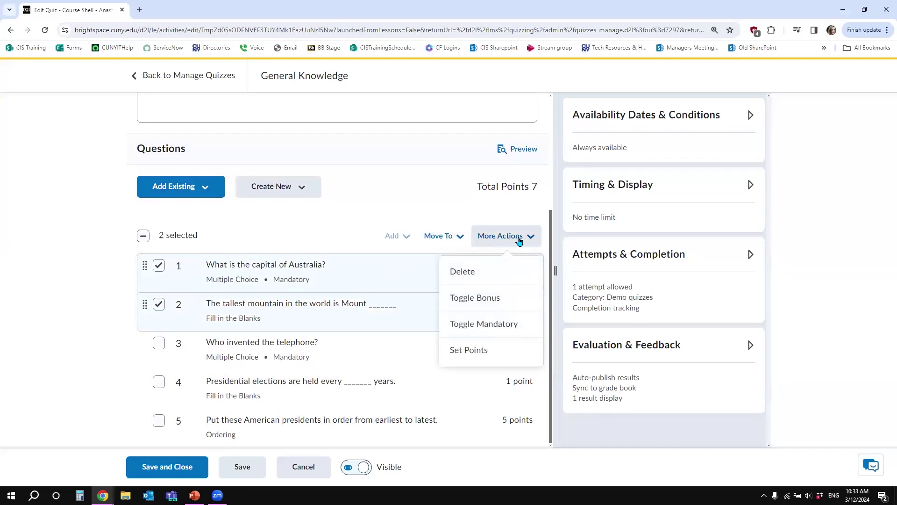
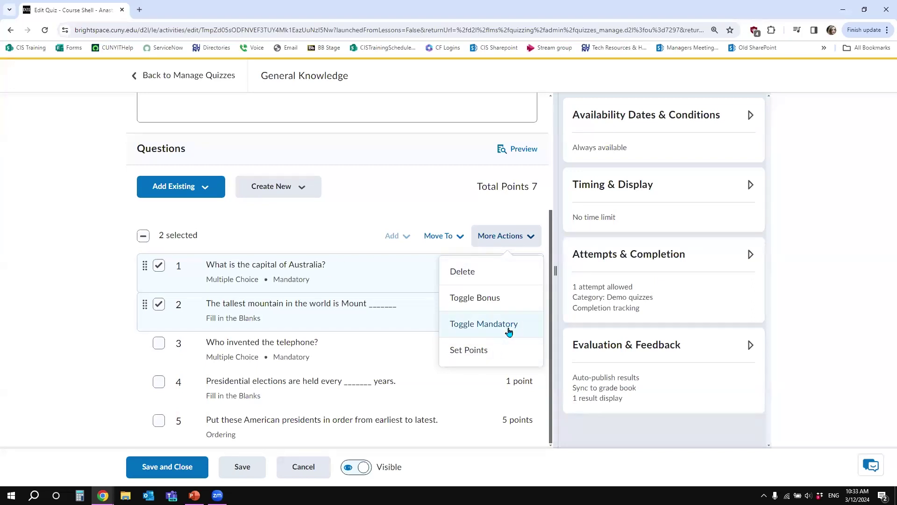
click(93, 362)
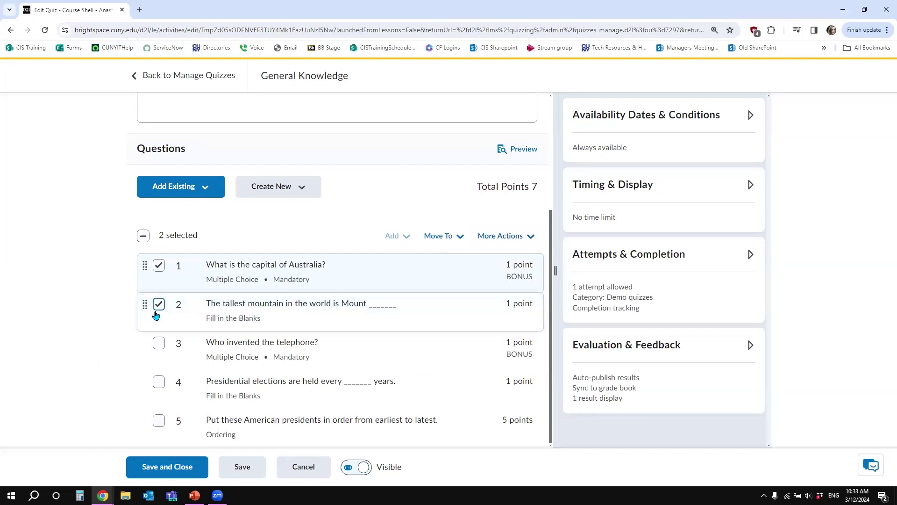
Clear the selection of the two questions and add enumeration to the answers of the telephone inventor question.
click(159, 305)
click(159, 266)
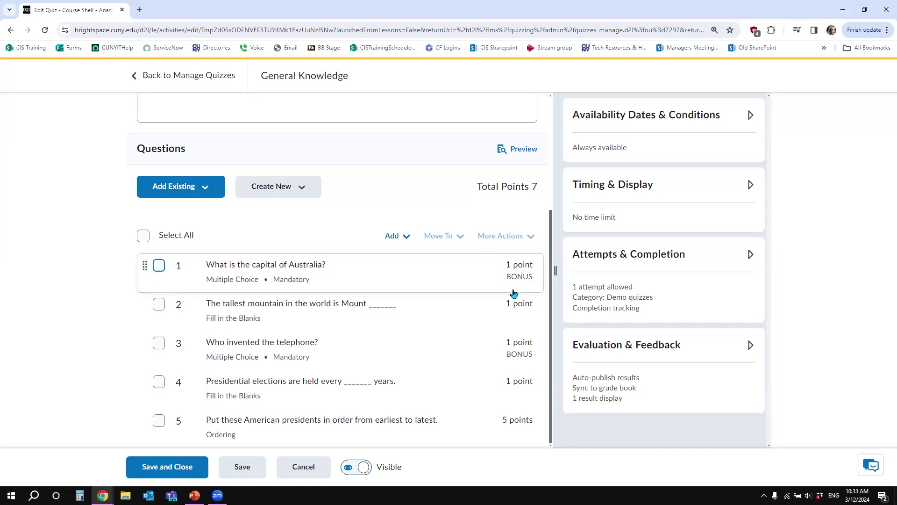
click(286, 344)
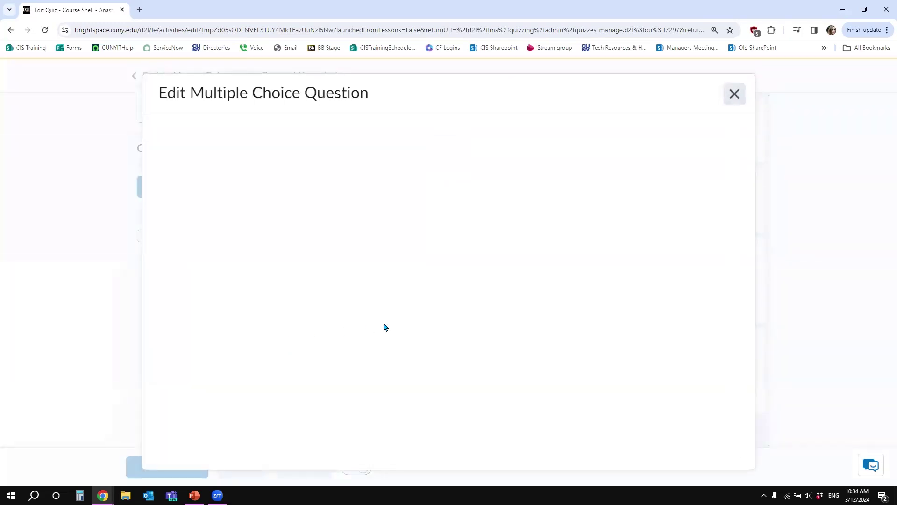
scroll(385, 240, down, 5)
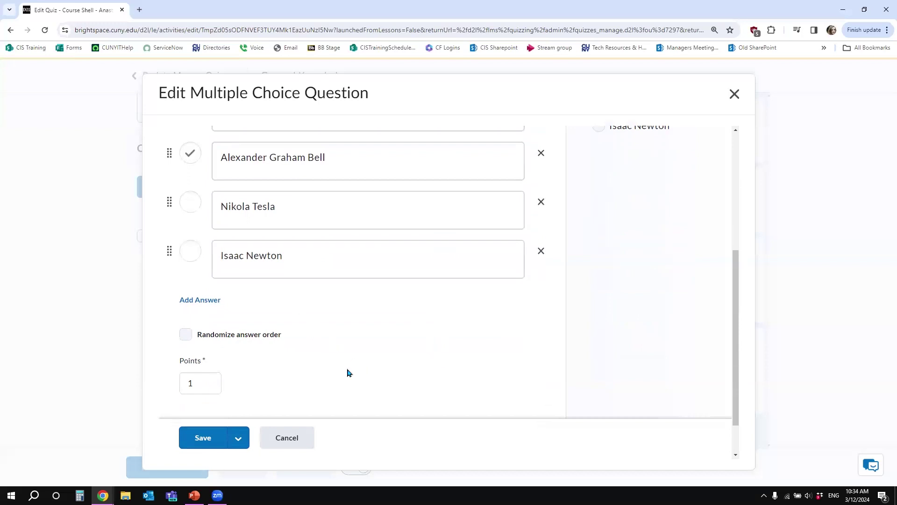
scroll(346, 371, up, 5)
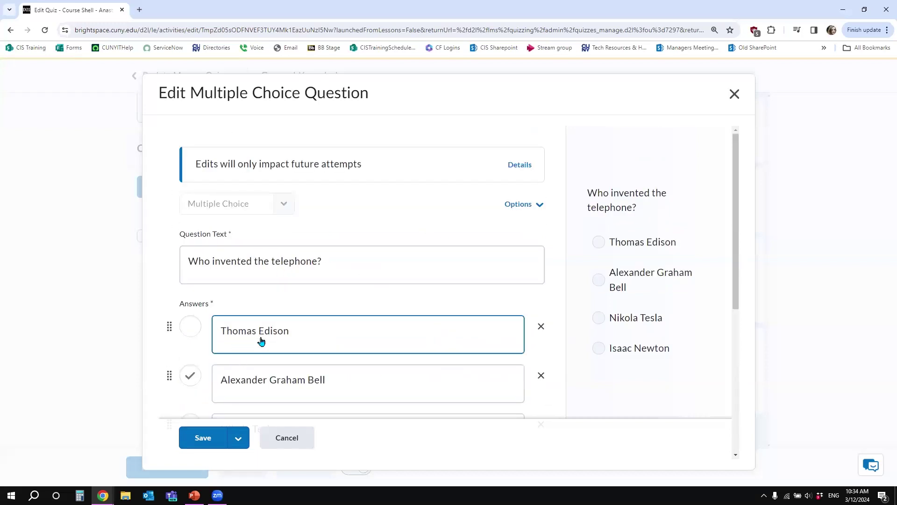
click(542, 205)
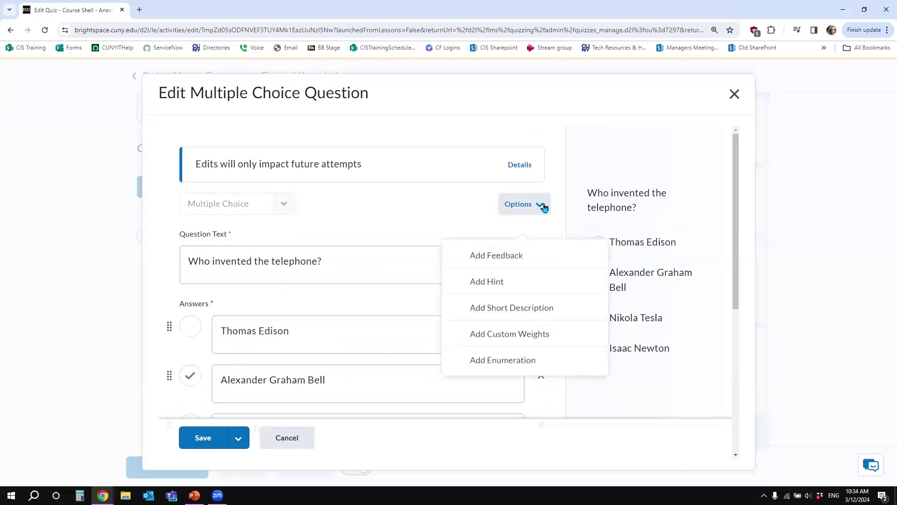
click(496, 361)
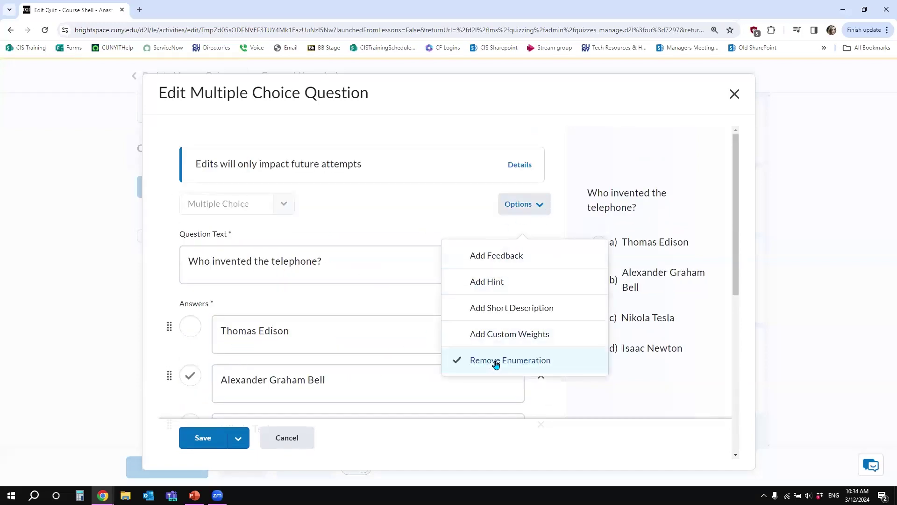
click(594, 405)
Set the telephone inventor question to 3 points and save it, and save and close the General Knowledge quiz.
scroll(596, 387, down, 5)
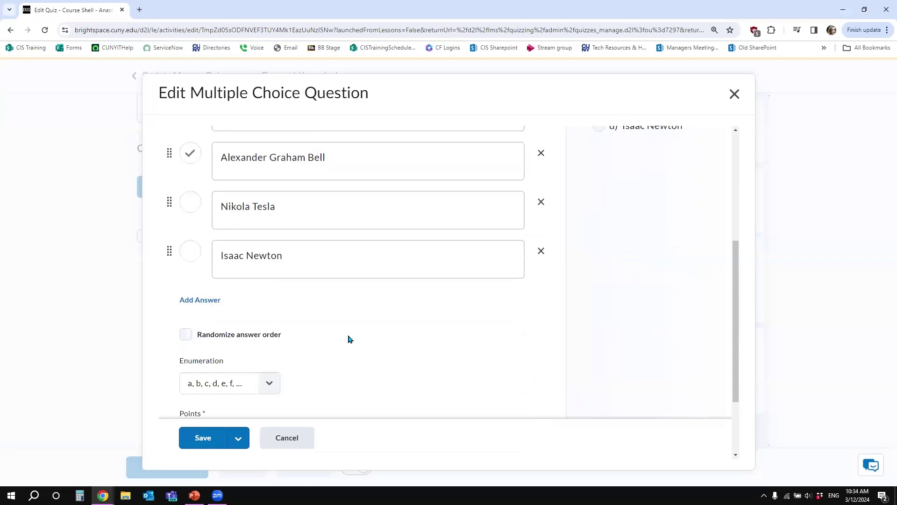
scroll(340, 367, down, 2)
drag(208, 335, 146, 334)
text(3)
click(200, 436)
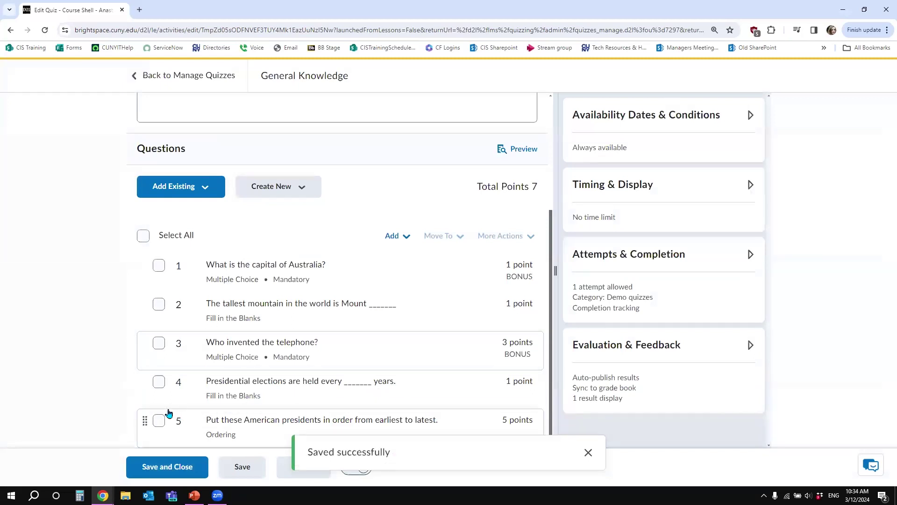
click(186, 467)
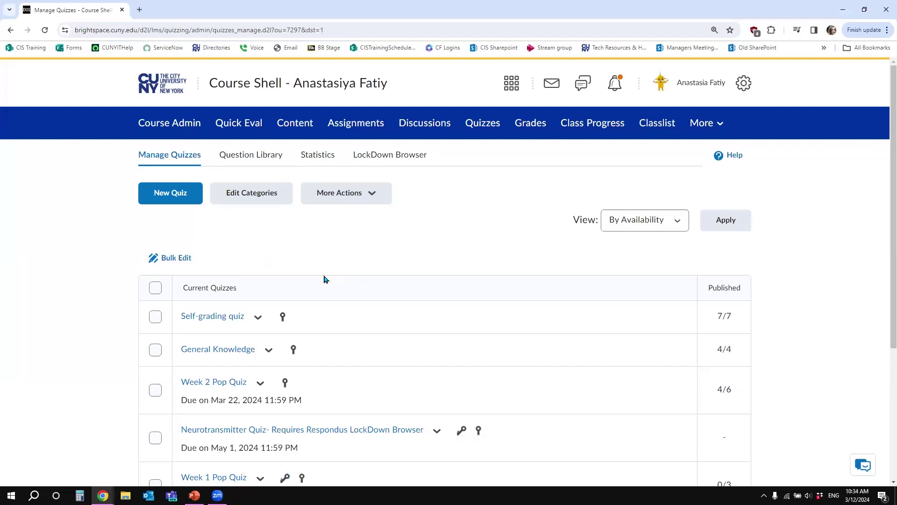
Select all quizzes in the quiz list and open them for bulk editing.
click(155, 316)
click(155, 349)
click(156, 390)
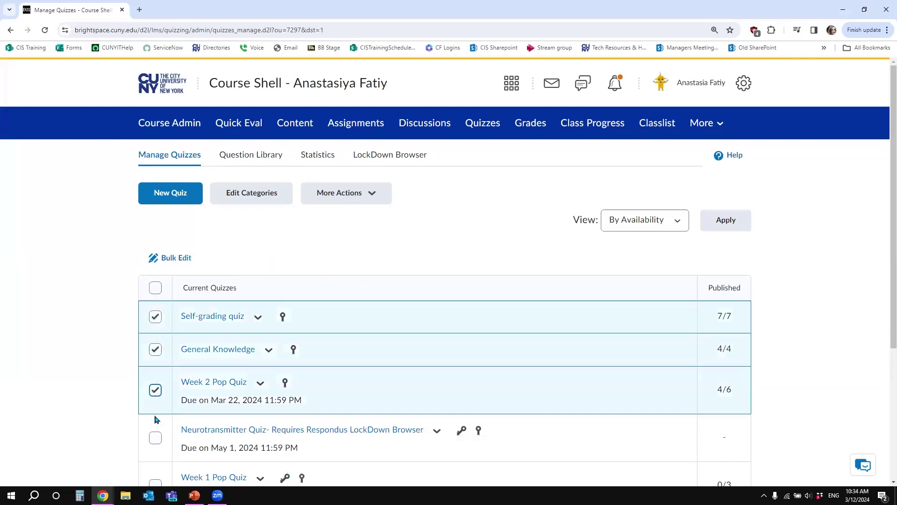
click(155, 287)
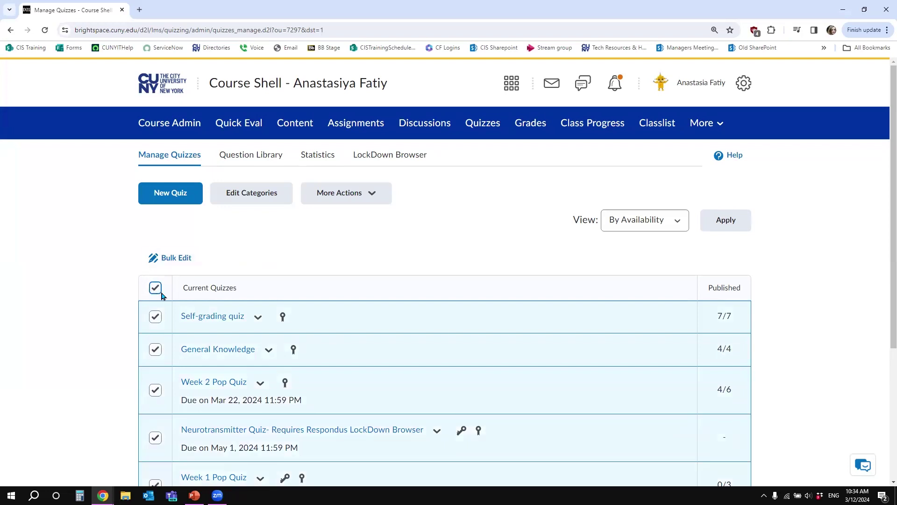
click(181, 261)
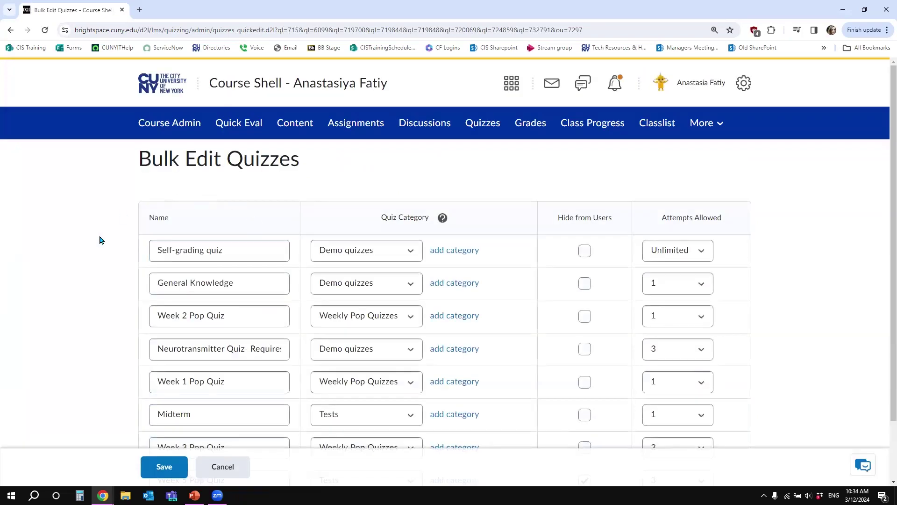
Examine the name, category and Hide from Users fields of the quizzes in the bulk editor, and save.
drag(253, 253, 254, 289)
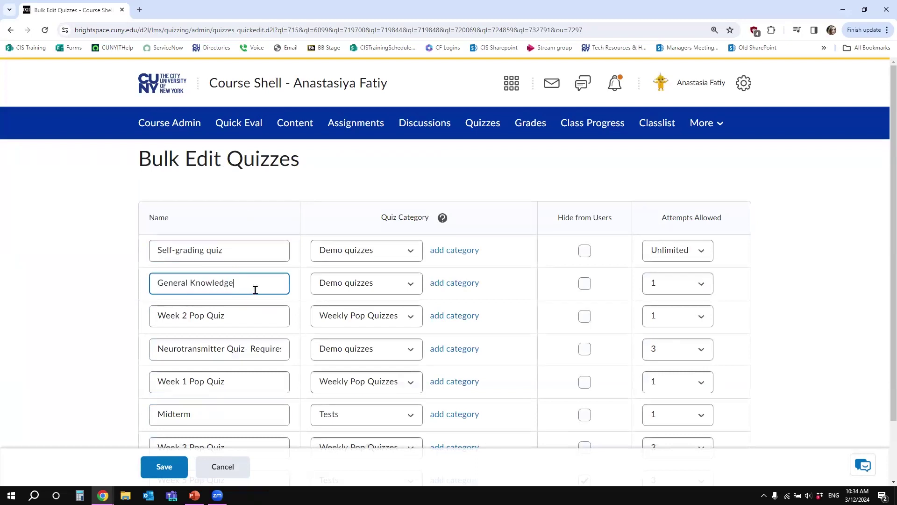
click(409, 251)
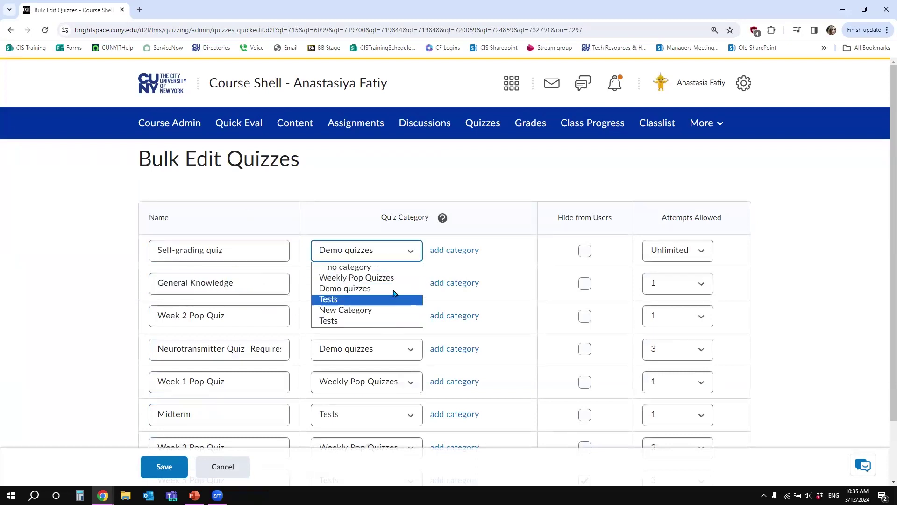
click(412, 254)
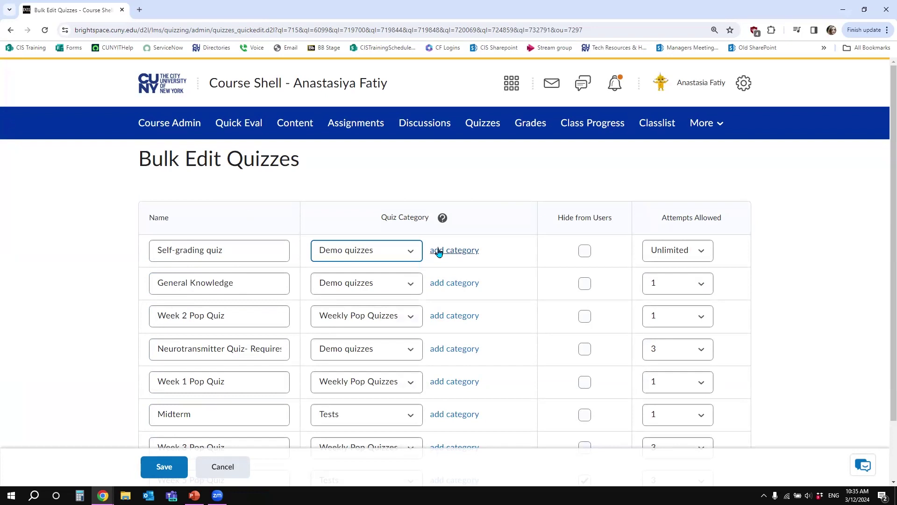
click(522, 253)
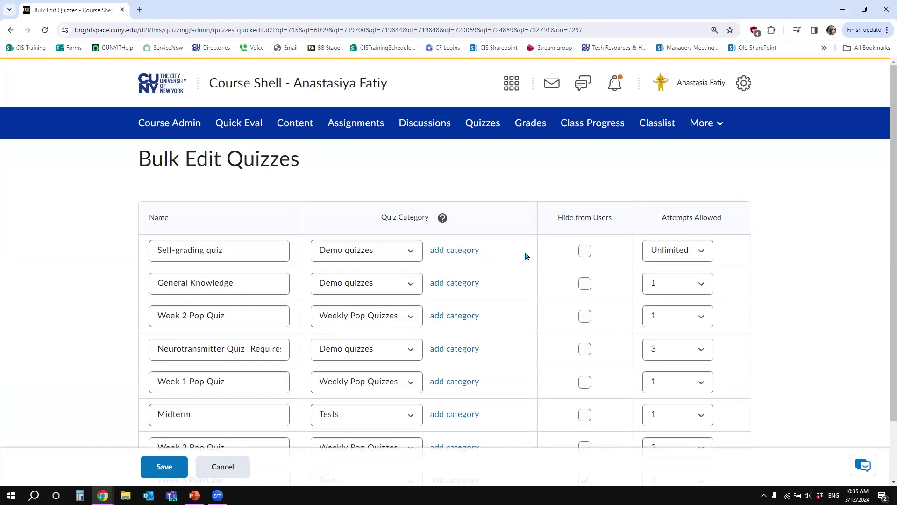
scroll(523, 255, down, 2)
click(585, 411)
click(584, 411)
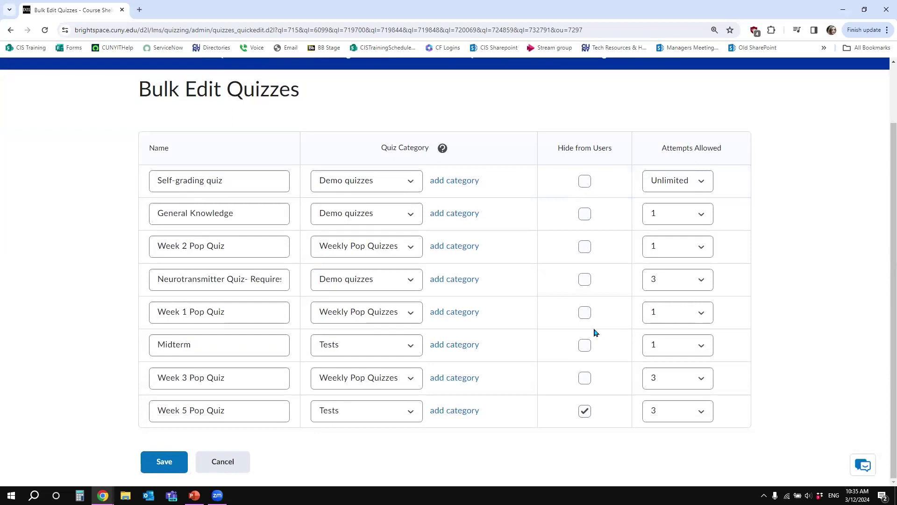
click(166, 468)
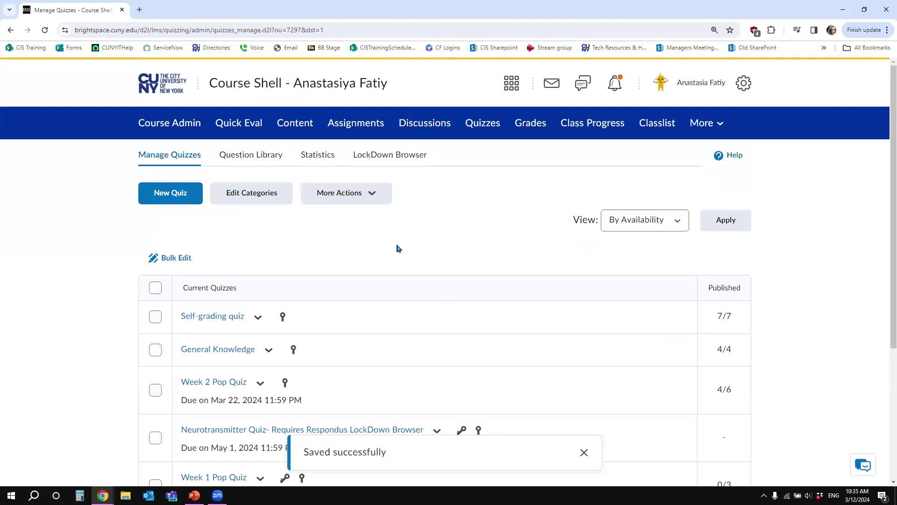
Open the Question Library and check which question types can be created there.
click(256, 159)
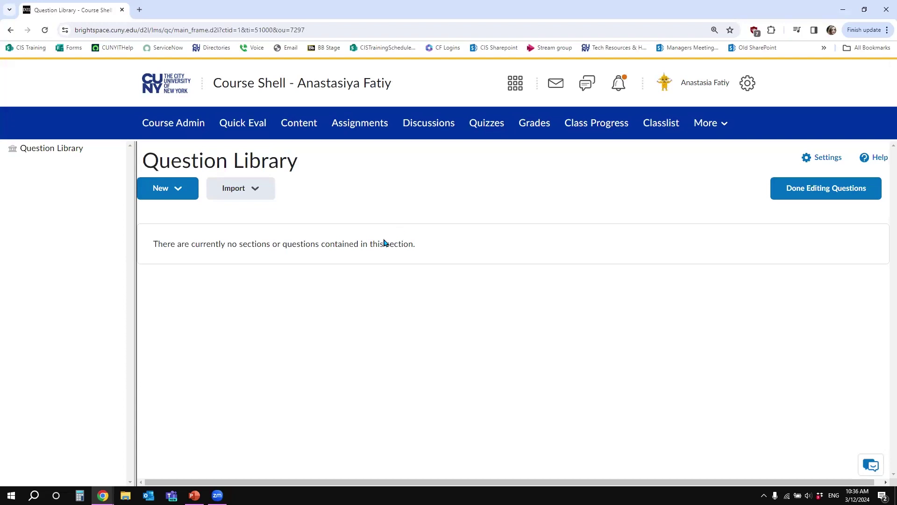
click(175, 200)
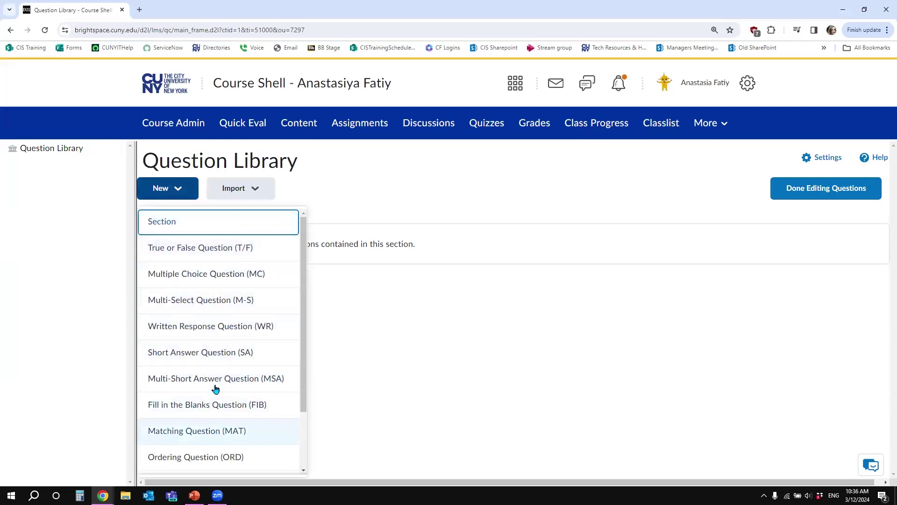
click(358, 382)
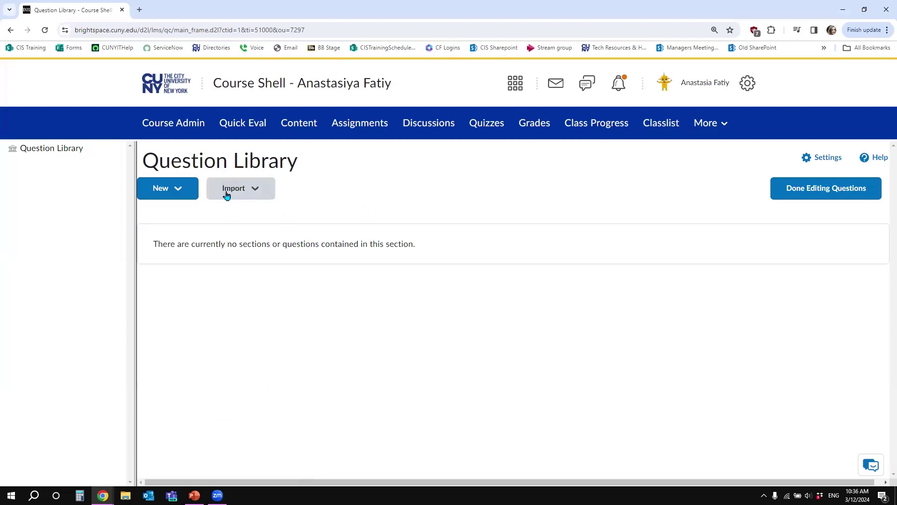
Import all existing questions from the General Knowledge quiz into the Question Library.
click(255, 194)
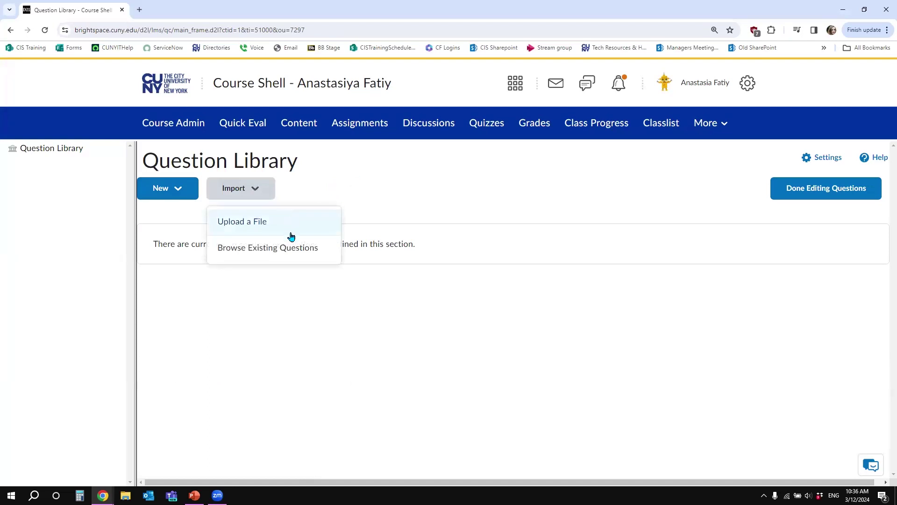
click(268, 248)
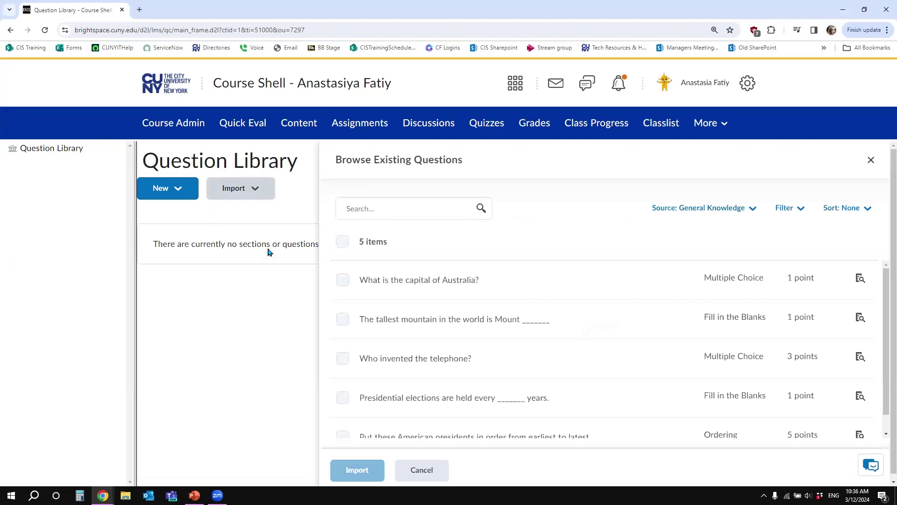
click(758, 210)
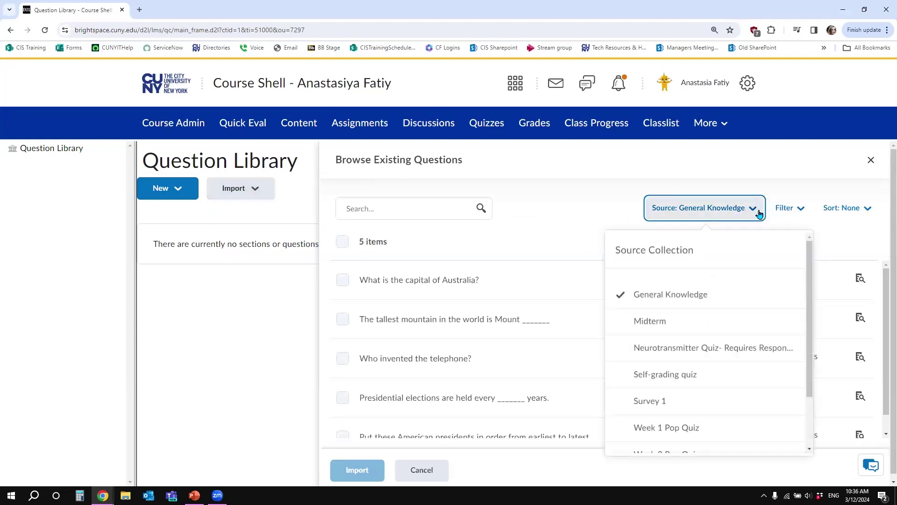
scroll(812, 289, down, 3)
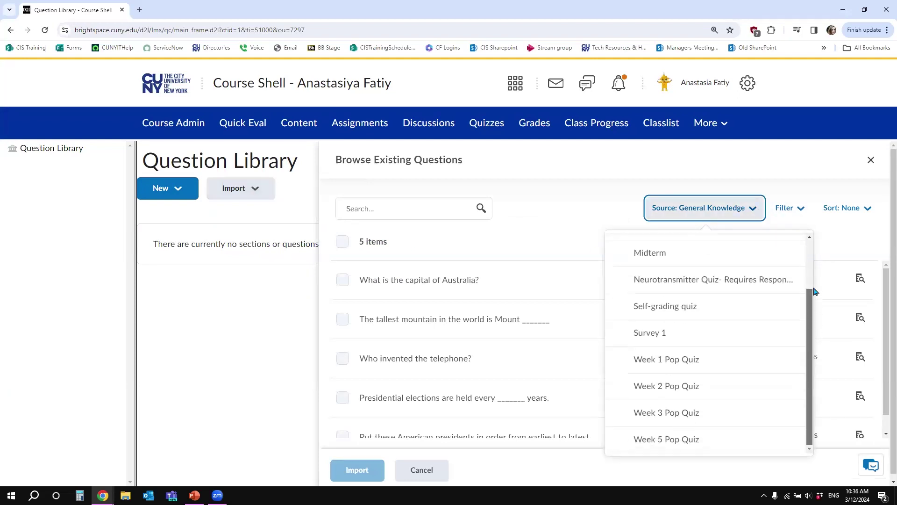
scroll(814, 290, up, 3)
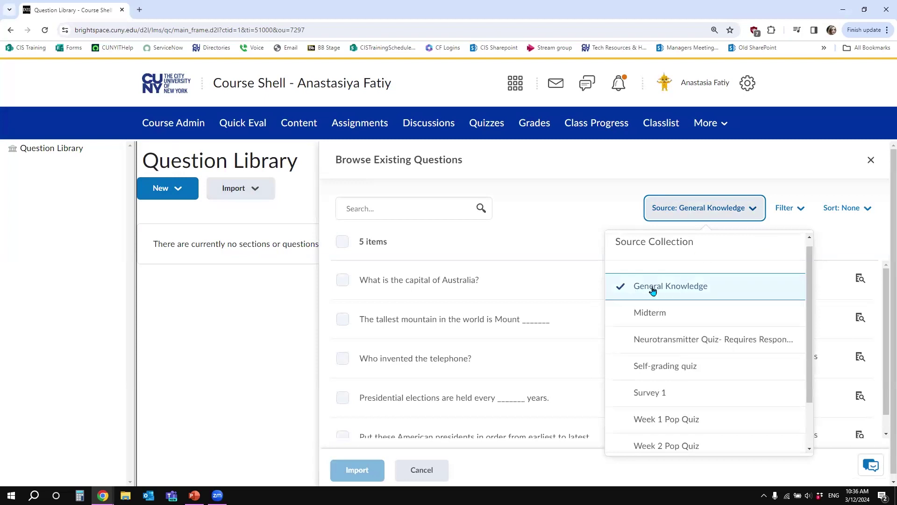
click(673, 288)
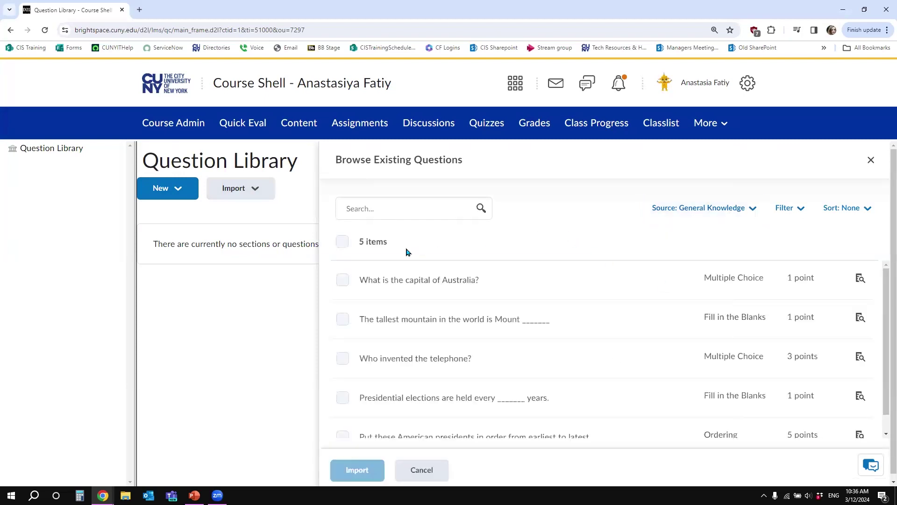
click(344, 244)
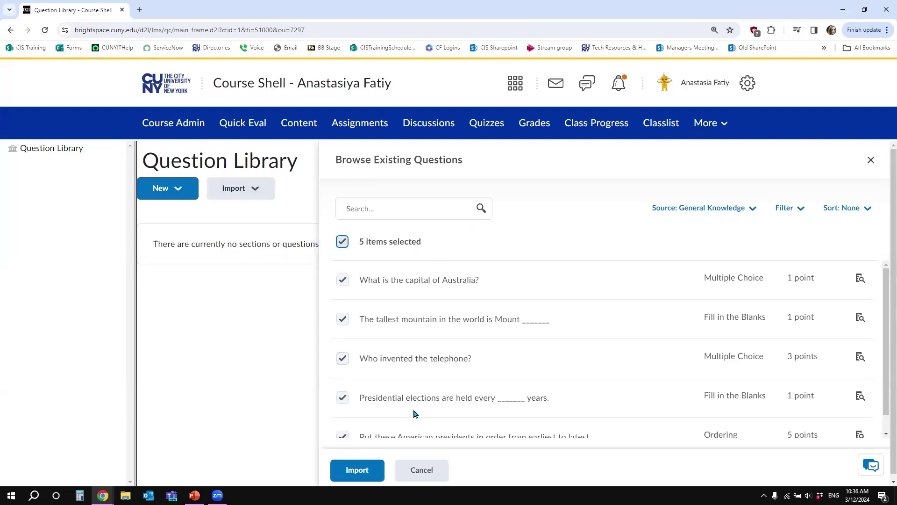
click(356, 470)
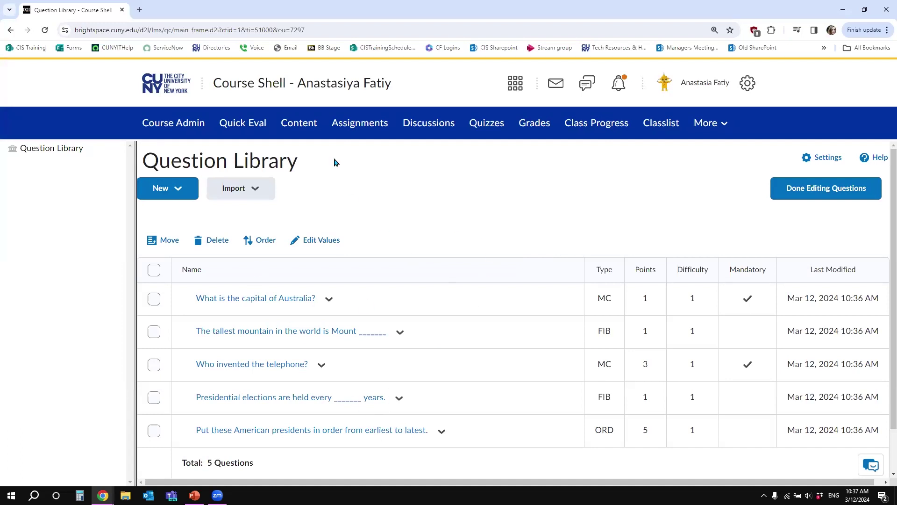
Import all existing questions from the Neurotransmitter Quiz- Requires Respondus LockDown Browser into the Question Library.
click(262, 188)
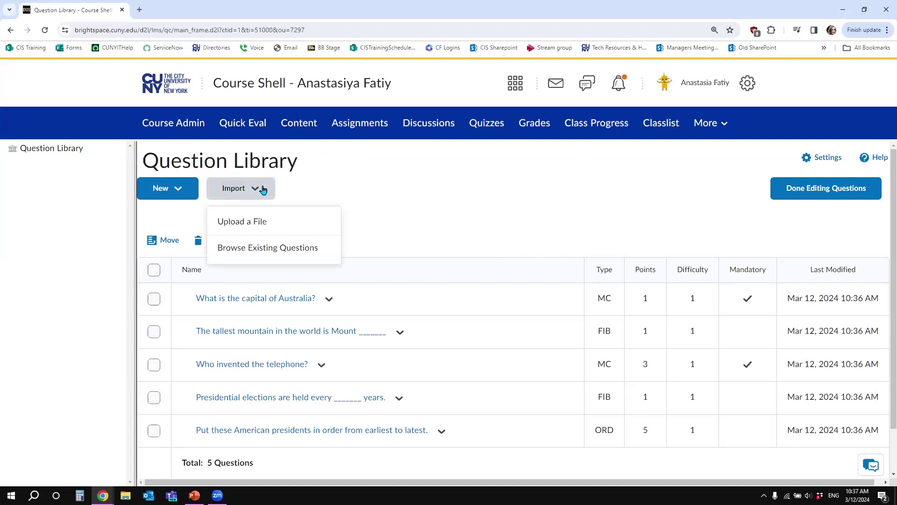
click(248, 248)
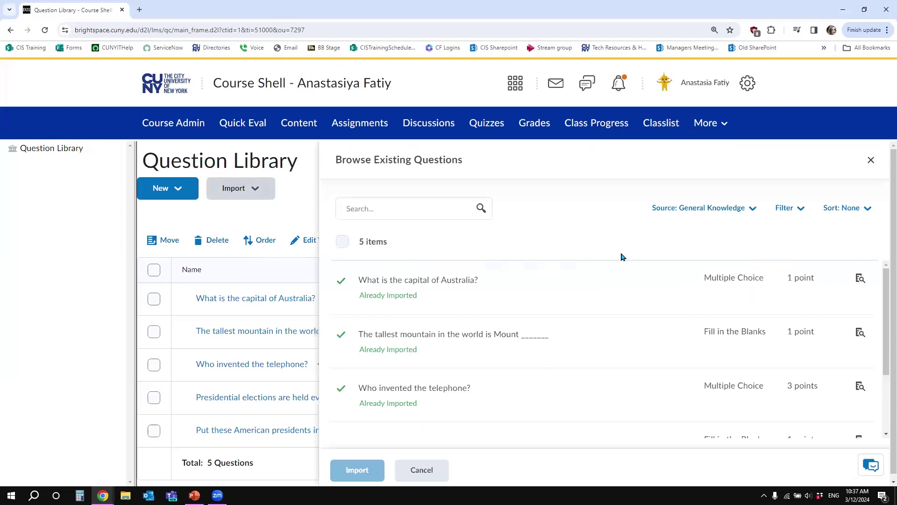
click(748, 208)
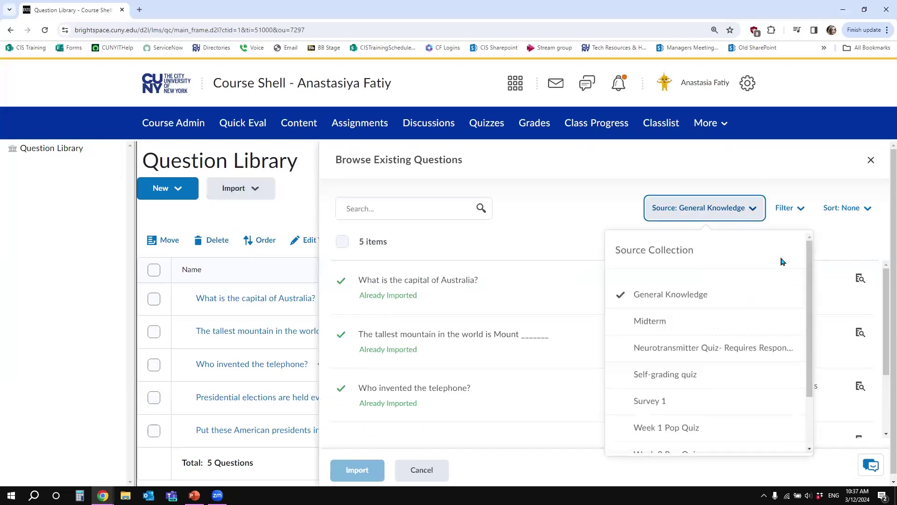
click(685, 354)
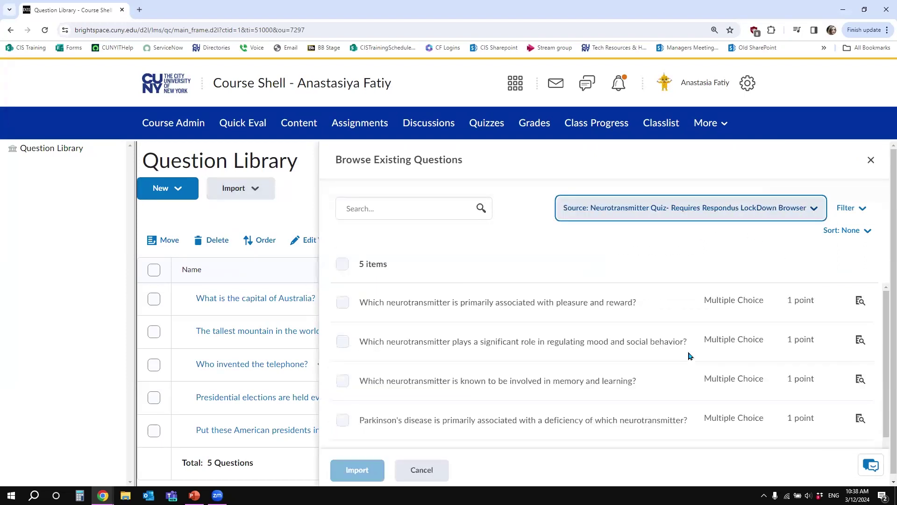
click(342, 264)
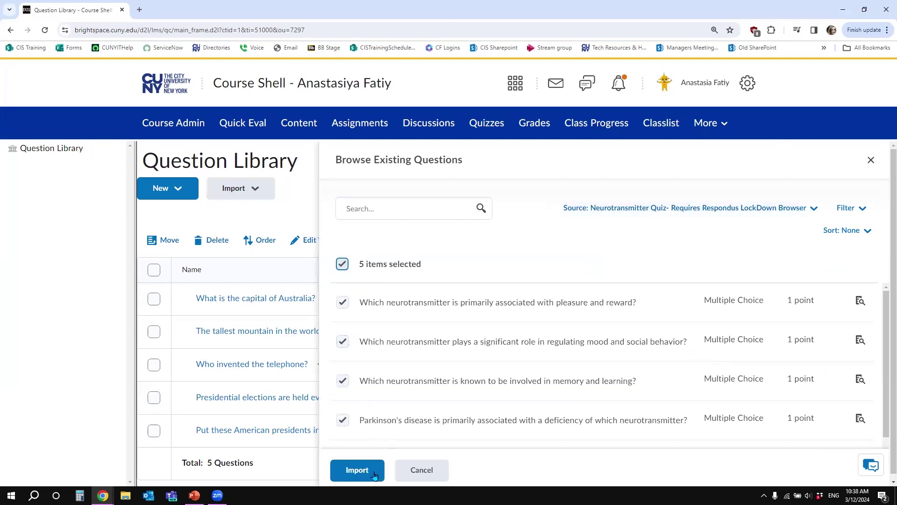
click(357, 470)
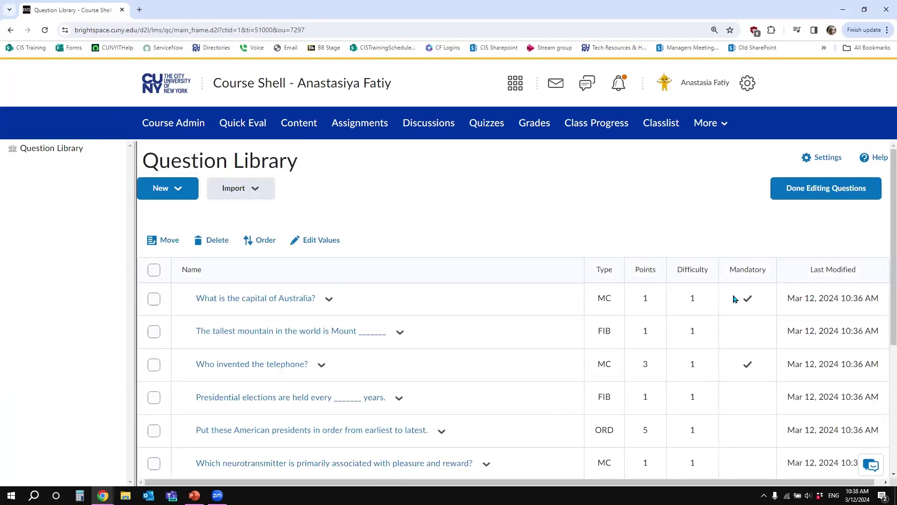
Review the imported questions in the Question Library and create a section titled General Knowledge, keeping its title visible to learners.
scroll(883, 202, down, 5)
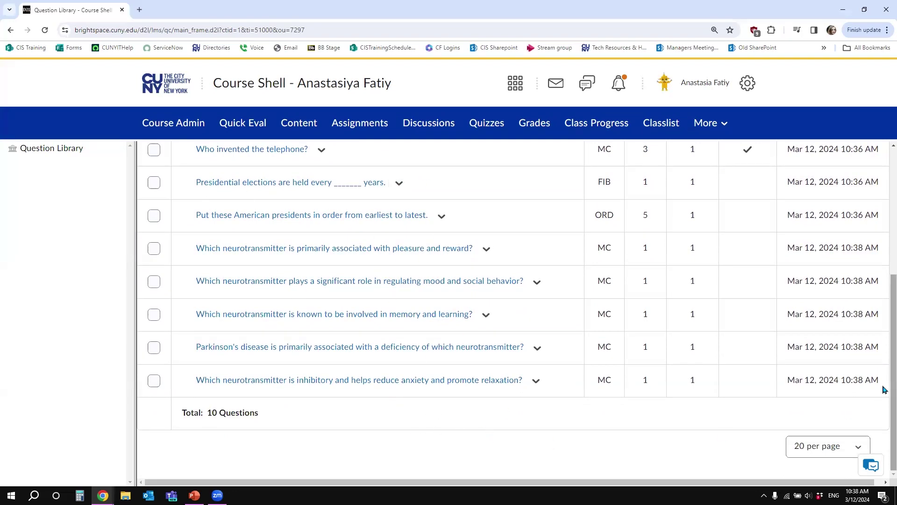
scroll(884, 389, up, 5)
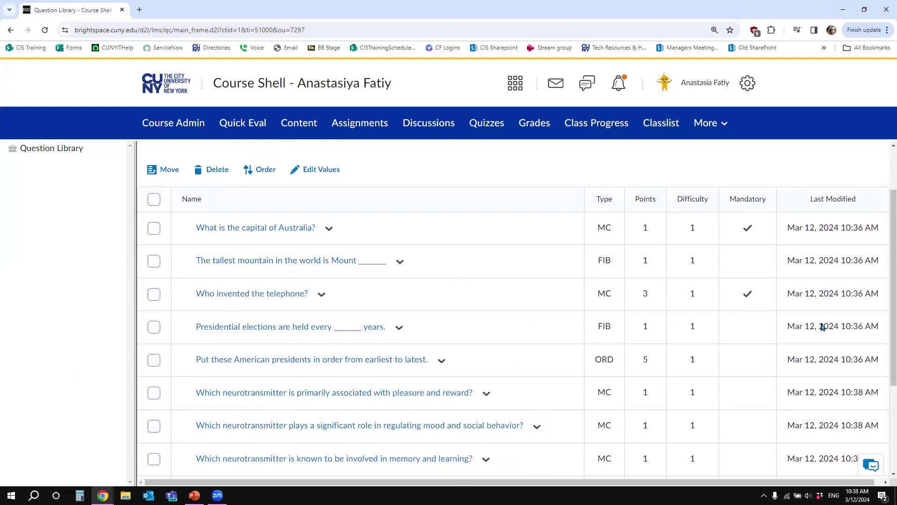
scroll(883, 324, up, 2)
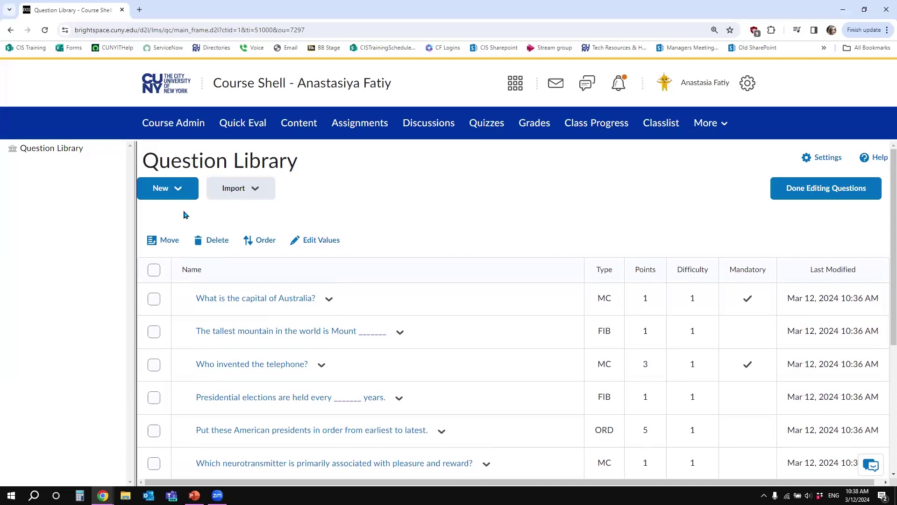
click(179, 193)
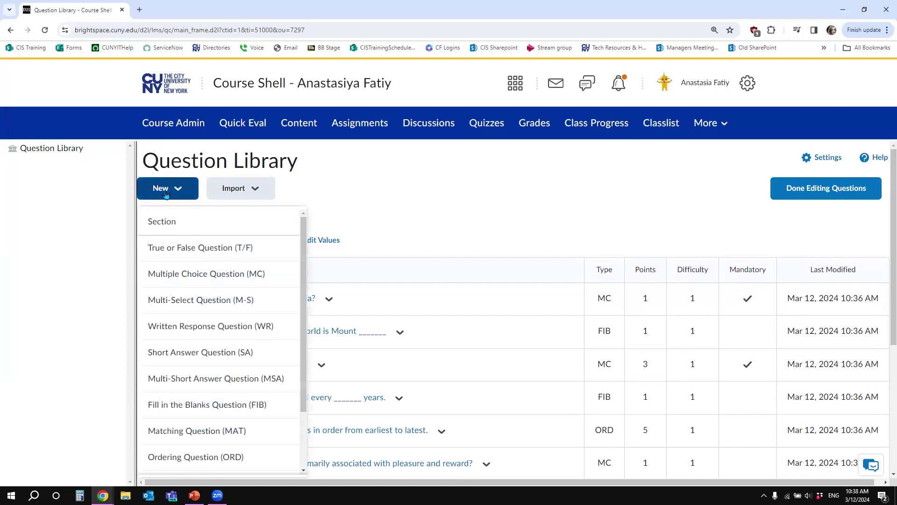
click(181, 222)
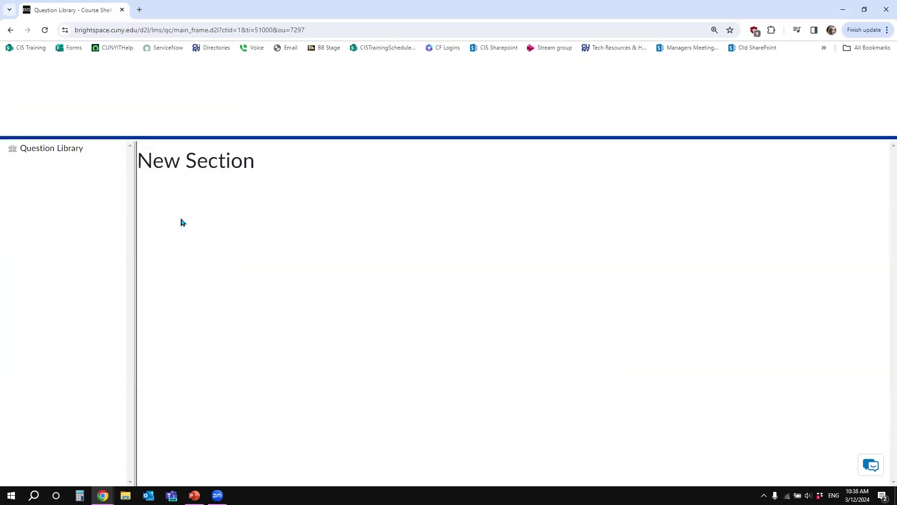
click(202, 136)
text(General Knowledge)
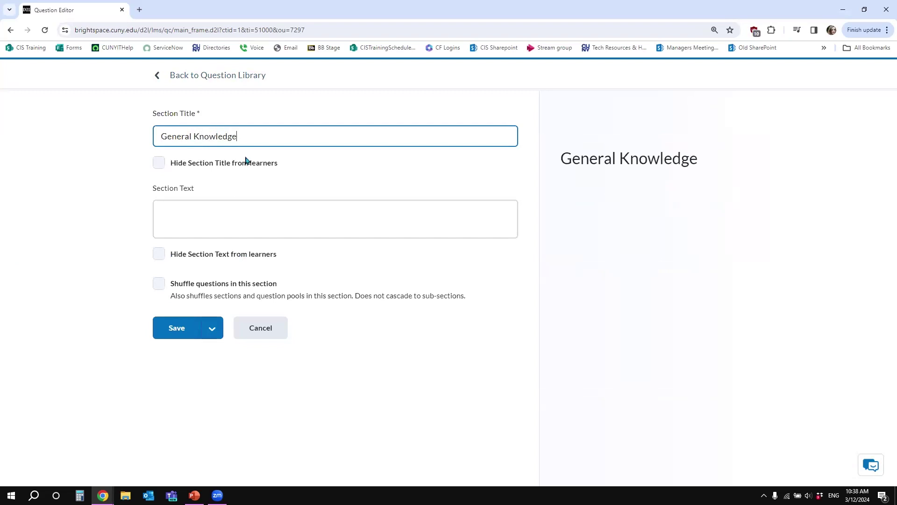
click(159, 169)
click(158, 168)
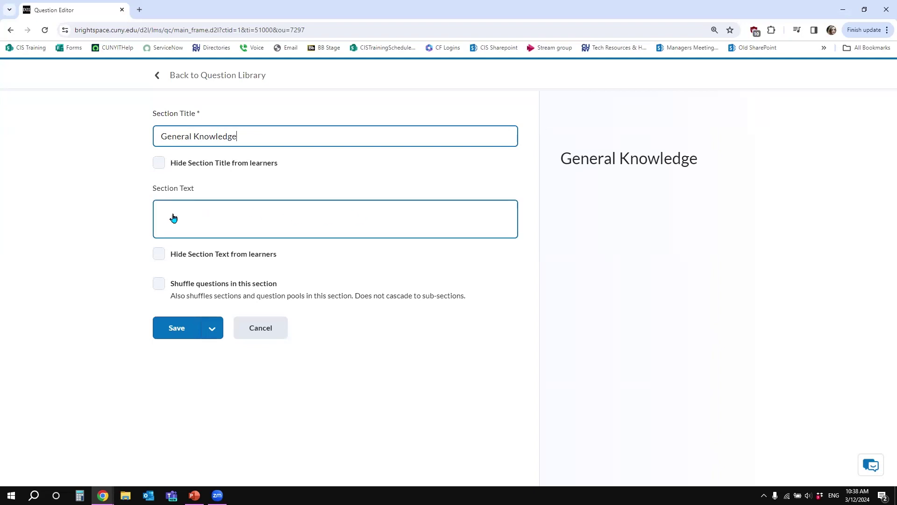
click(177, 329)
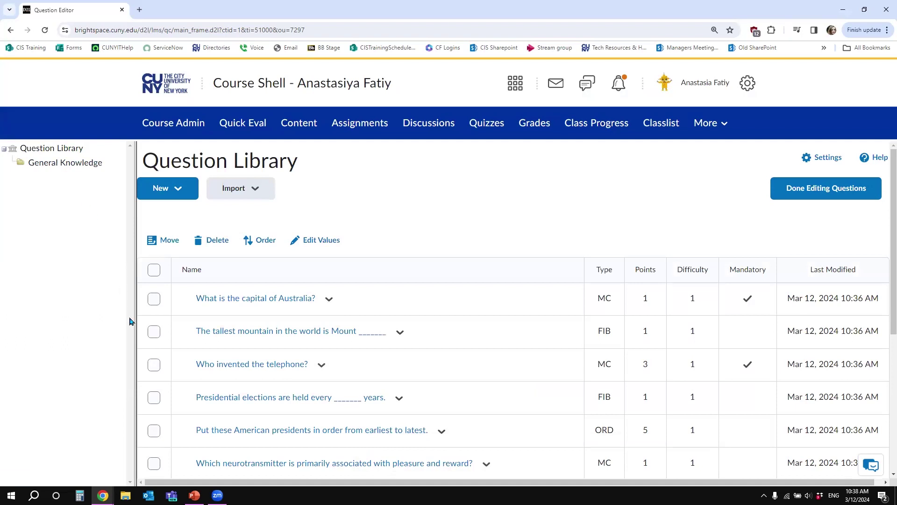
Move the five general knowledge questions, from the capital of Australia to the American presidents ordering question, into the General Knowledge section.
click(154, 298)
click(154, 331)
click(154, 365)
click(153, 397)
click(154, 430)
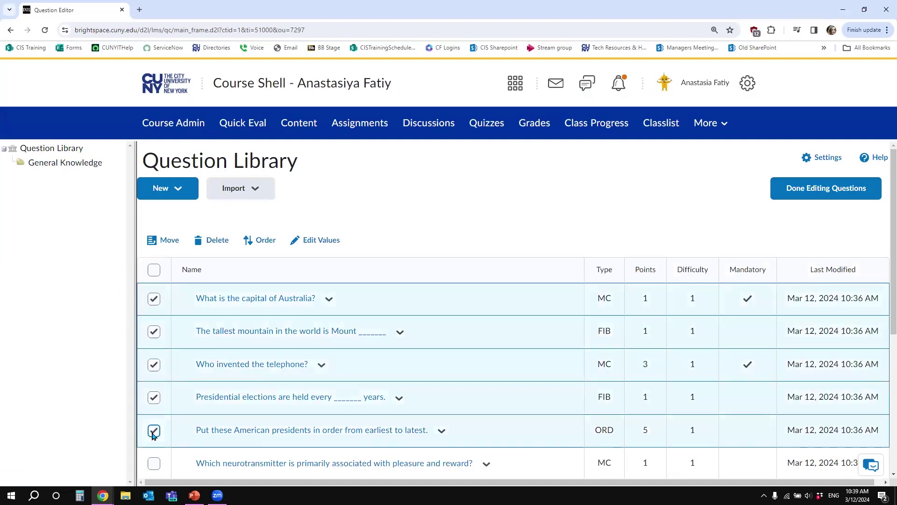
click(168, 245)
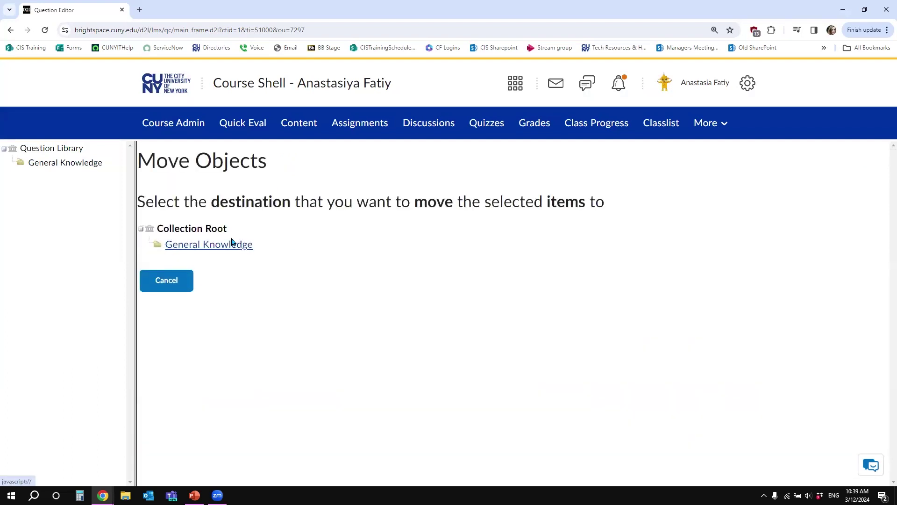
click(216, 245)
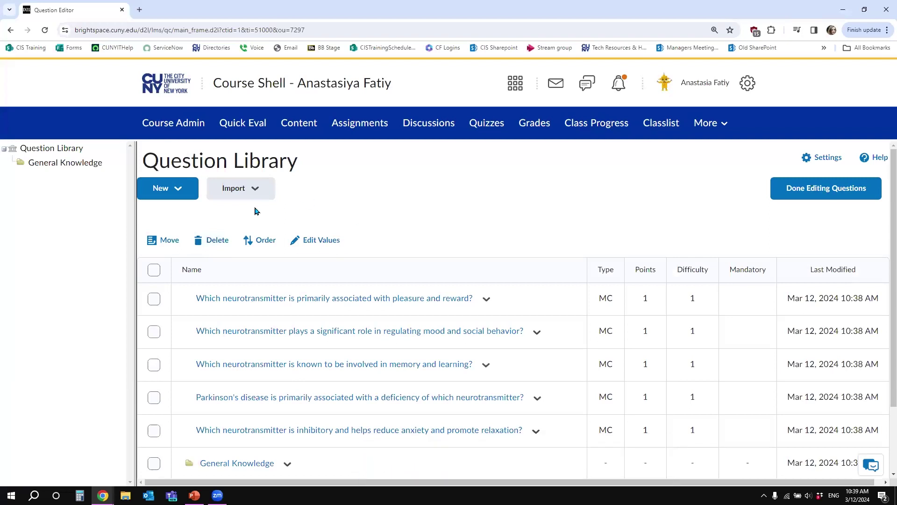
Create a second Question Library section titled Neurotransmitter.
click(182, 187)
click(174, 219)
click(196, 136)
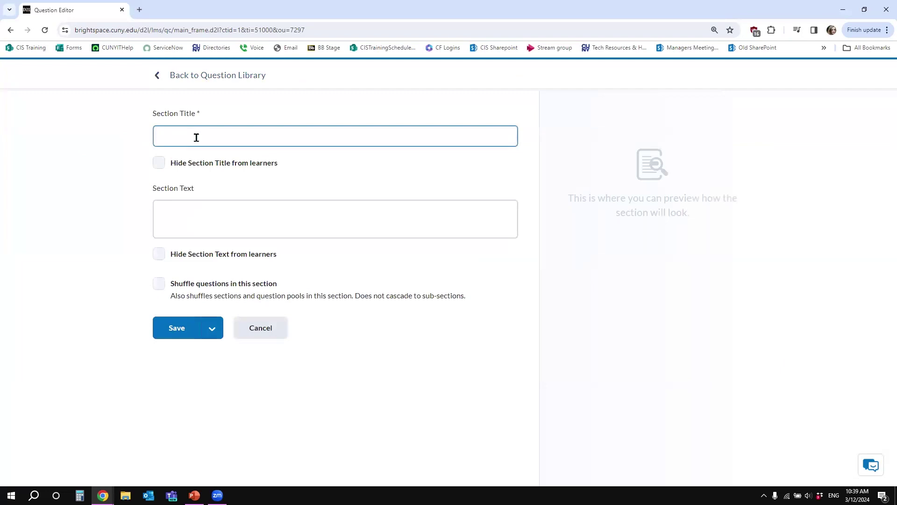
text(Neurotras)
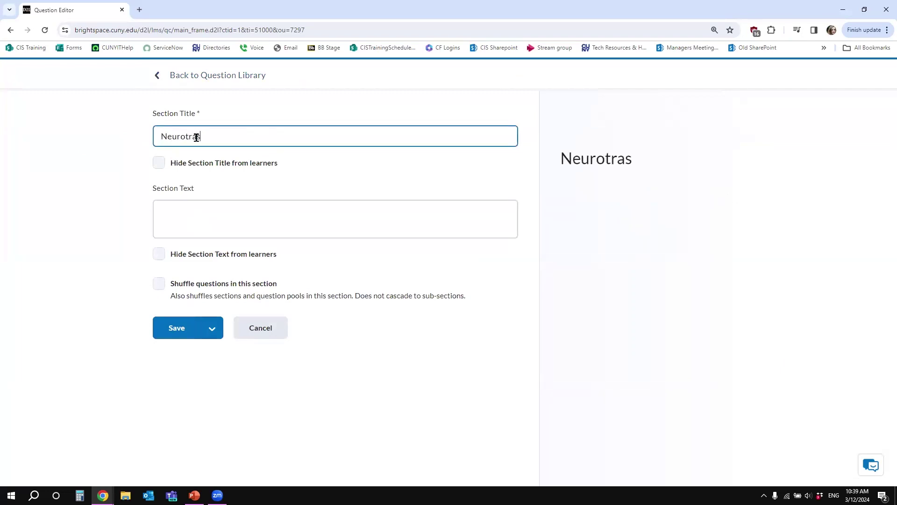
key(BackSpace)
text(nsmitter)
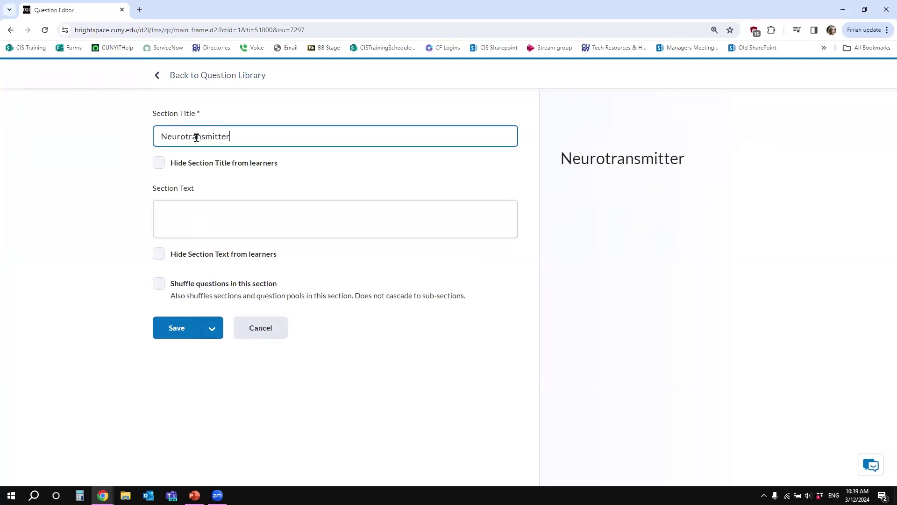
click(180, 326)
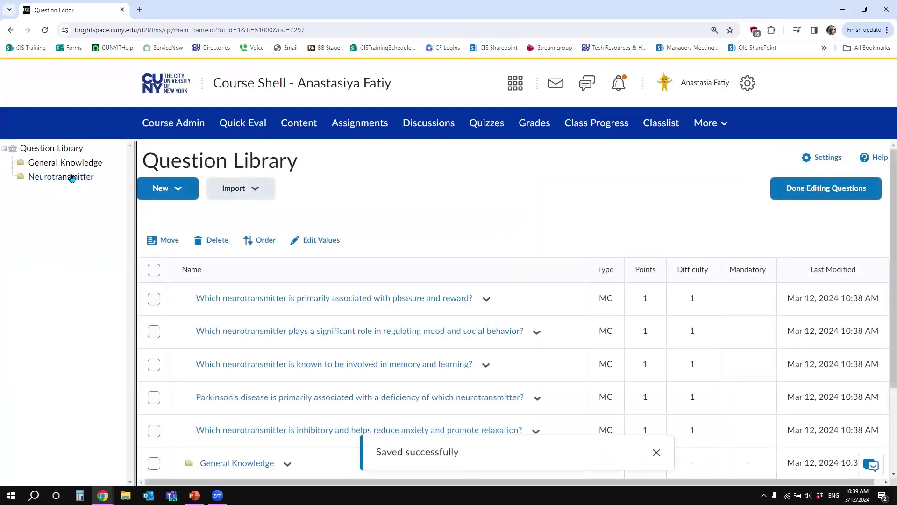
Move the five neurotransmitter and Parkinson's disease questions into the Neurotransmitter section.
click(153, 298)
click(153, 331)
click(153, 365)
click(154, 397)
click(153, 428)
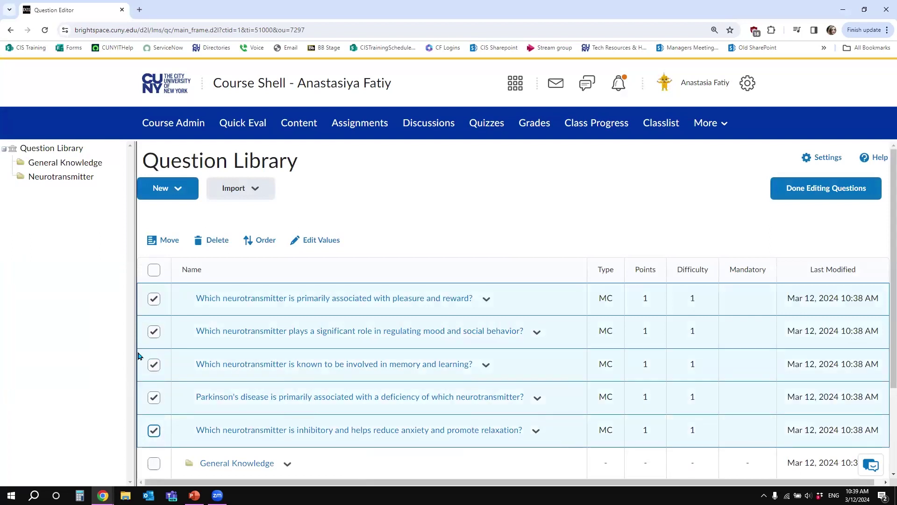
click(167, 242)
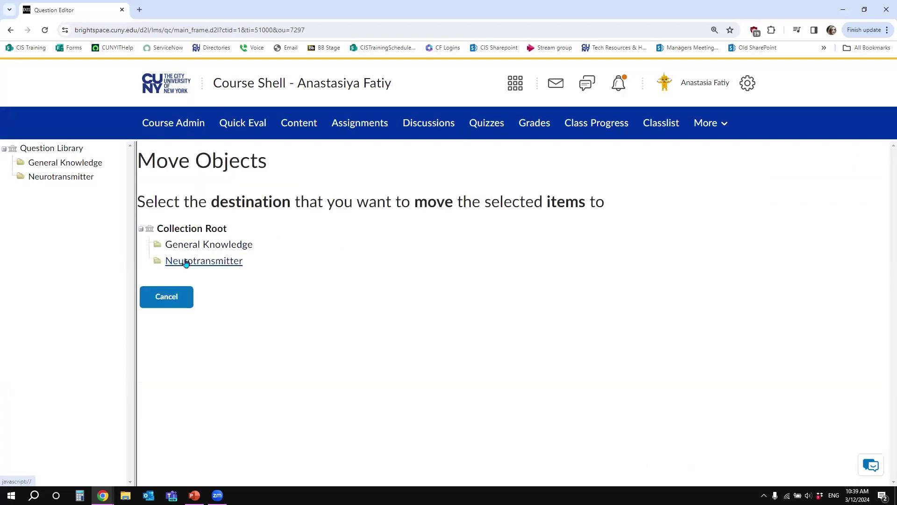
click(219, 262)
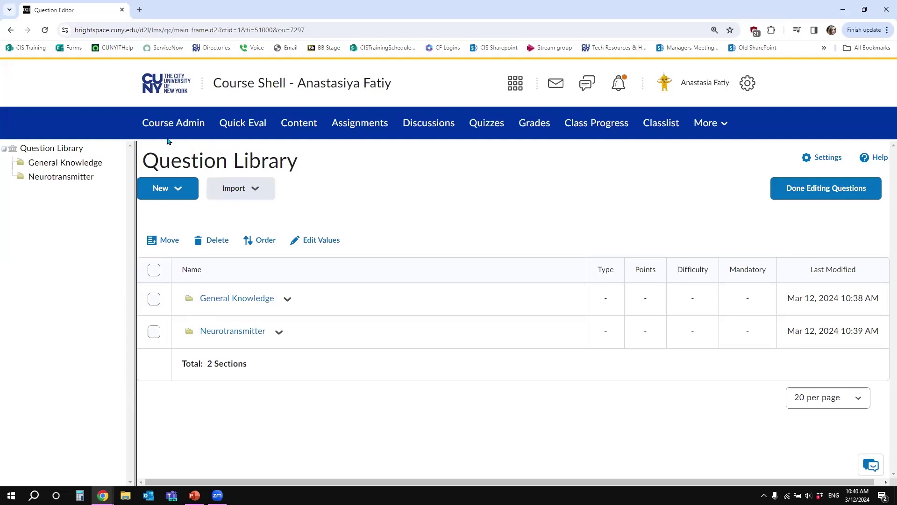
Go to Import / Export / Copy Components in the course administration and open the offering search for copying from another org unit.
click(186, 124)
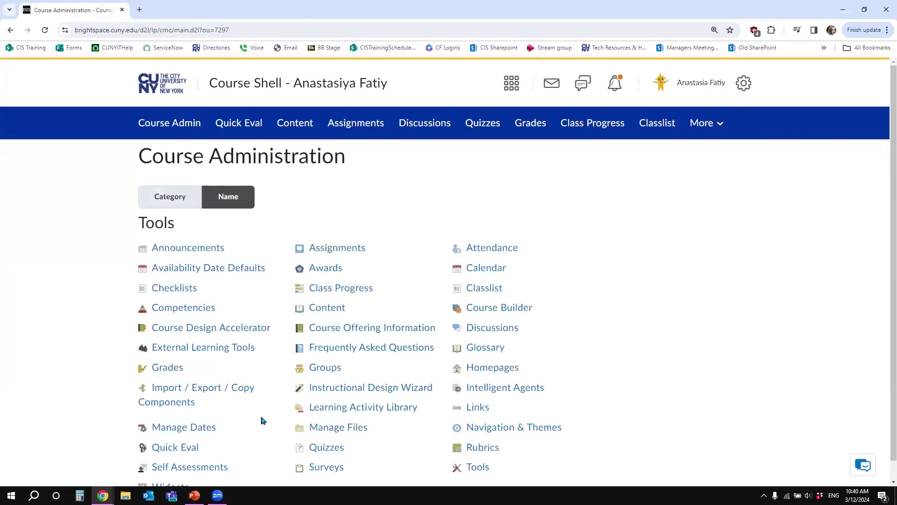
click(169, 403)
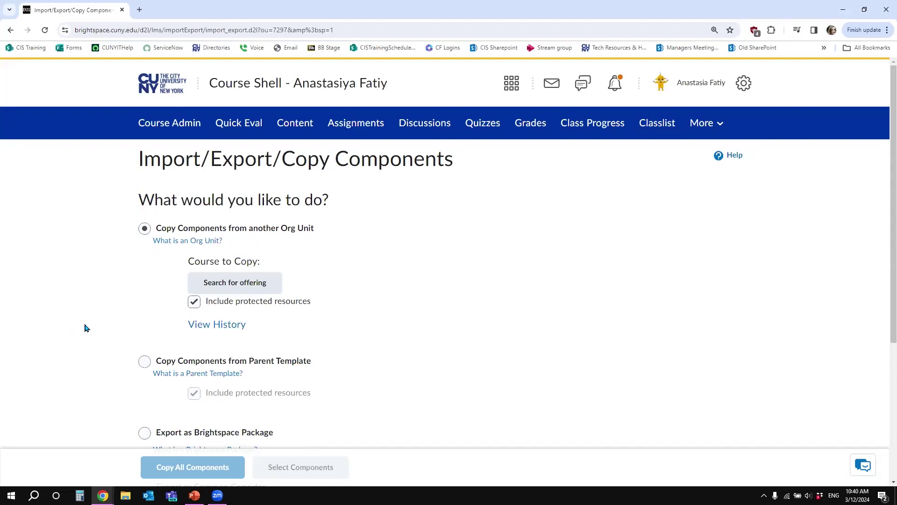
click(144, 228)
click(238, 286)
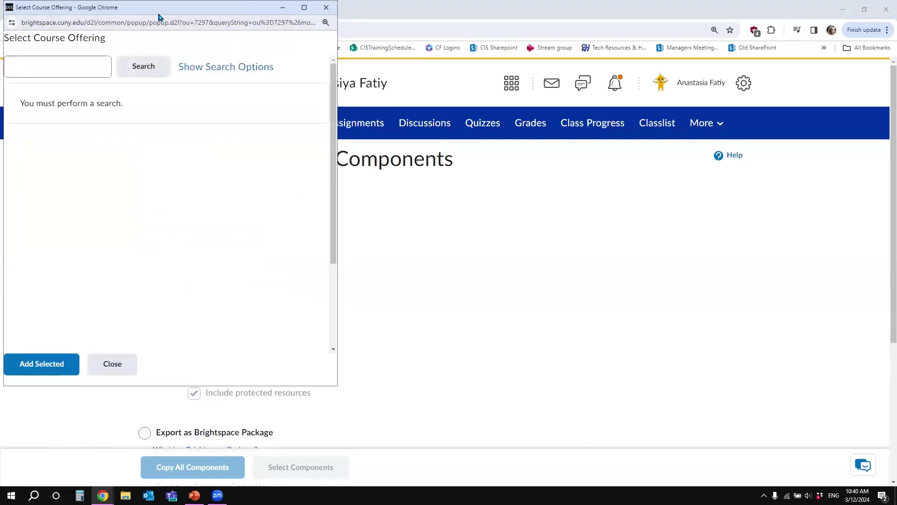
drag(159, 15, 183, 38)
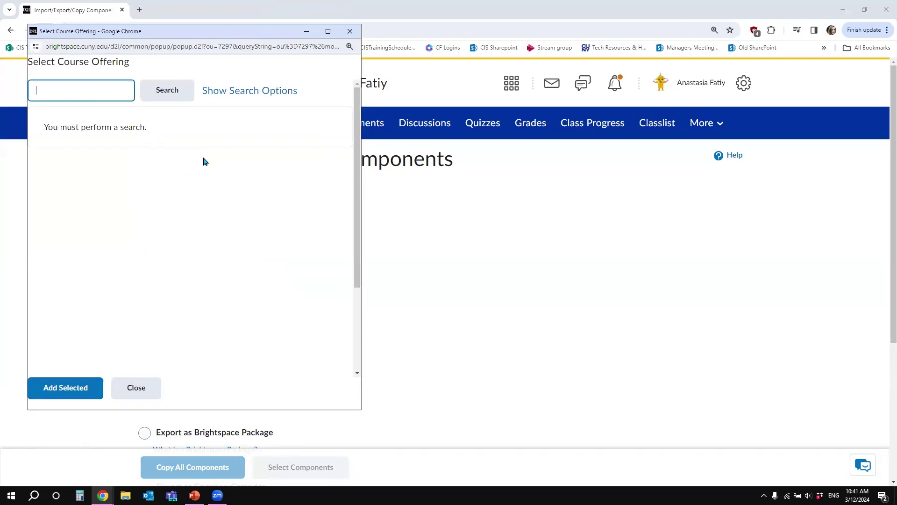
Search the course offerings for "brightspace resource" and add the Brightspace Resource Course as the course to copy.
text(rightspace resources)
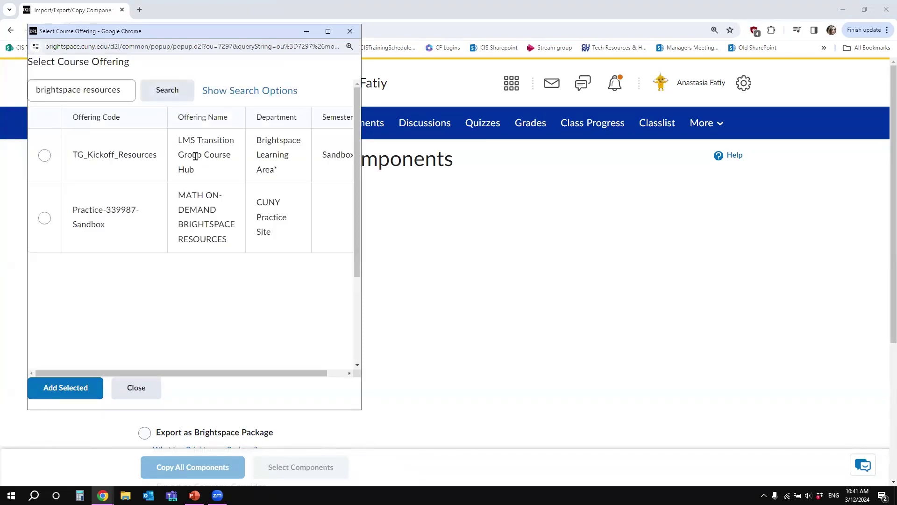
click(95, 89)
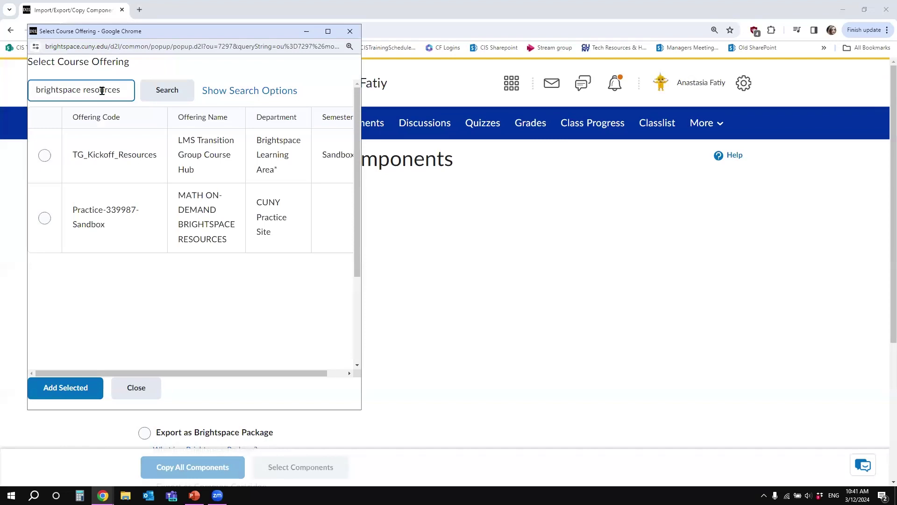
click(123, 89)
key(BackSpace)
key(Return)
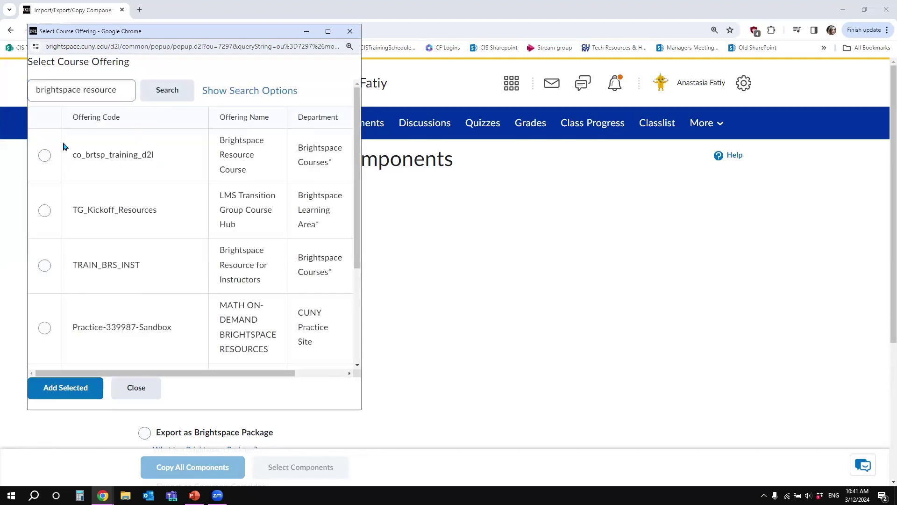
click(44, 156)
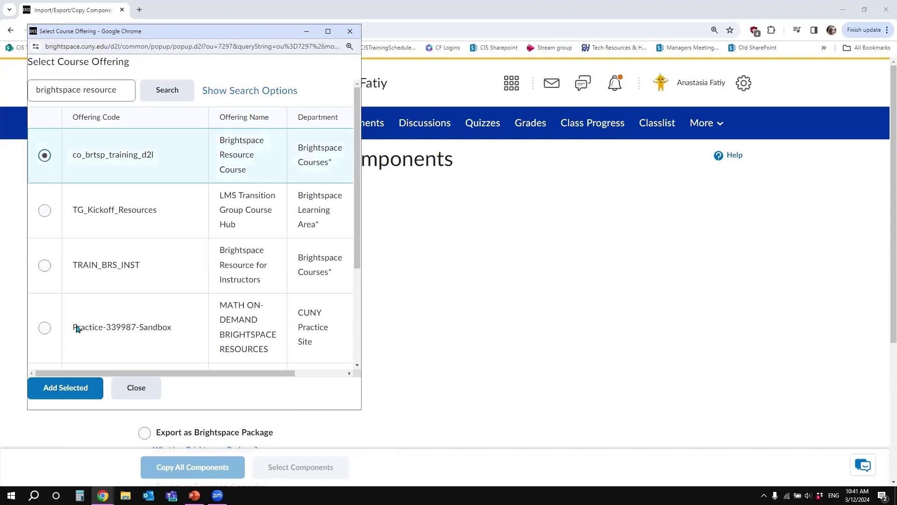
click(66, 388)
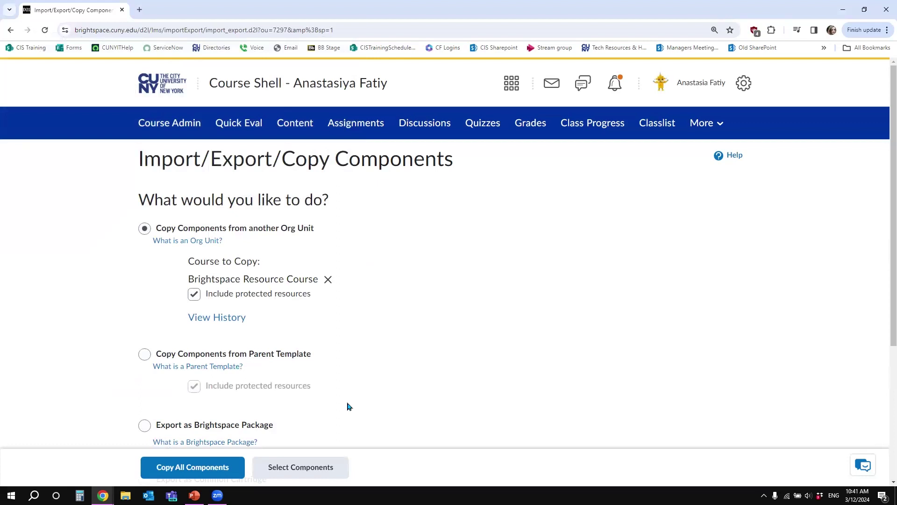
Copy only the Question Library component from the Brightspace Resource Course, with all items and associated files and no date offset.
click(199, 470)
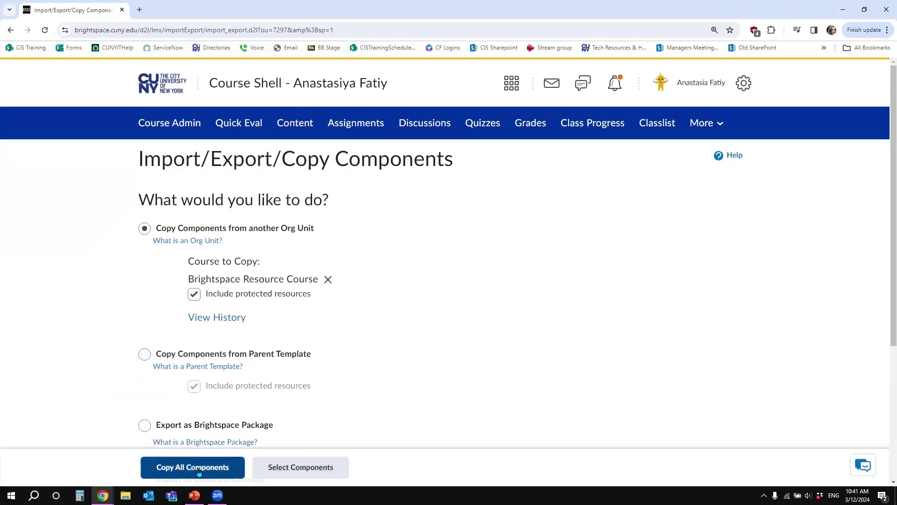
click(335, 469)
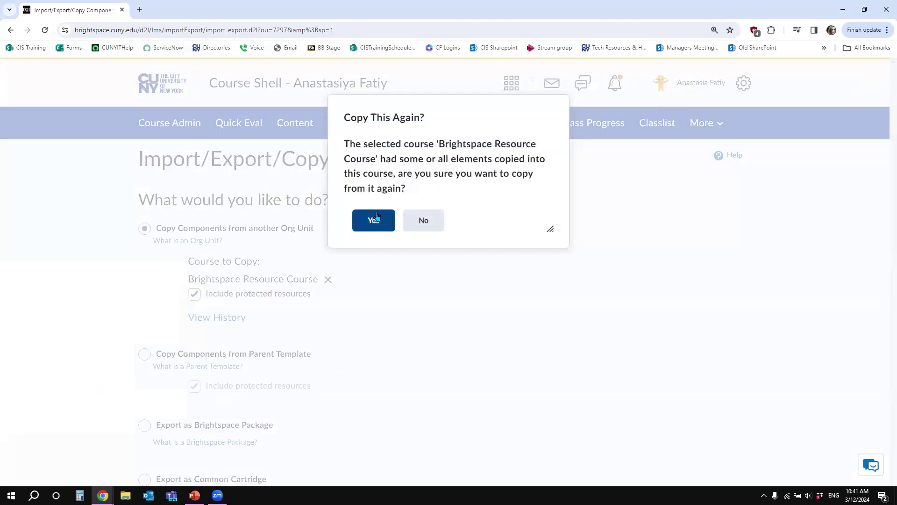
click(374, 221)
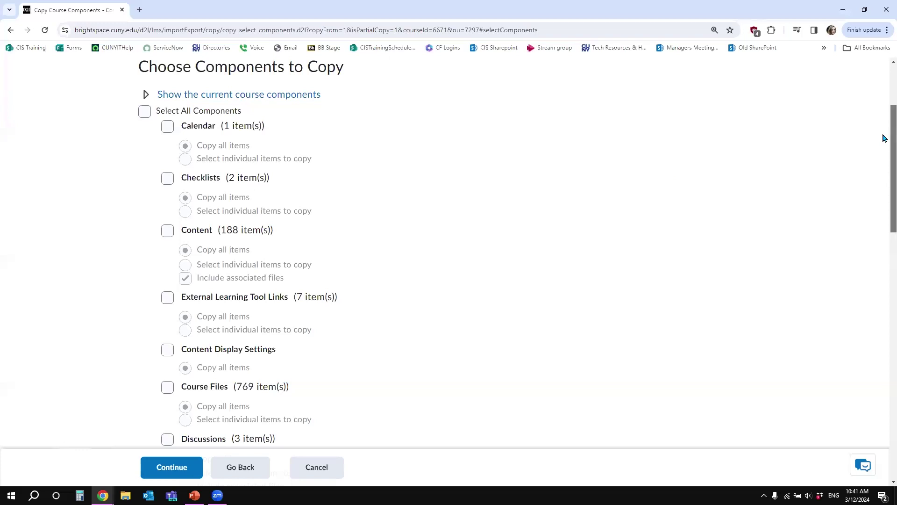
drag(884, 136, 884, 340)
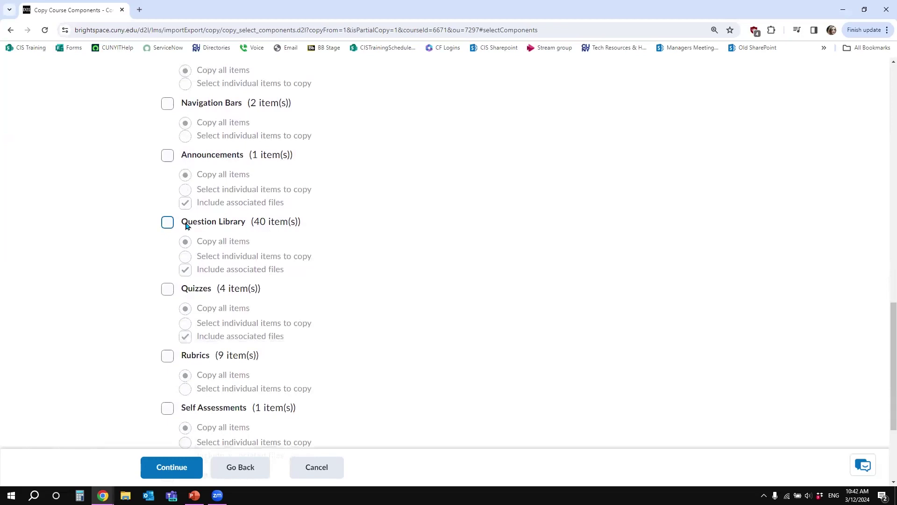
click(168, 223)
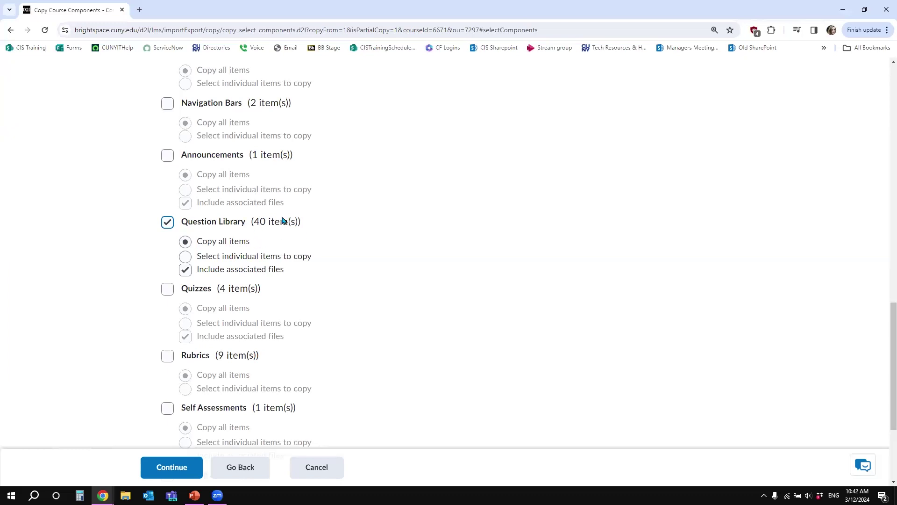
click(174, 467)
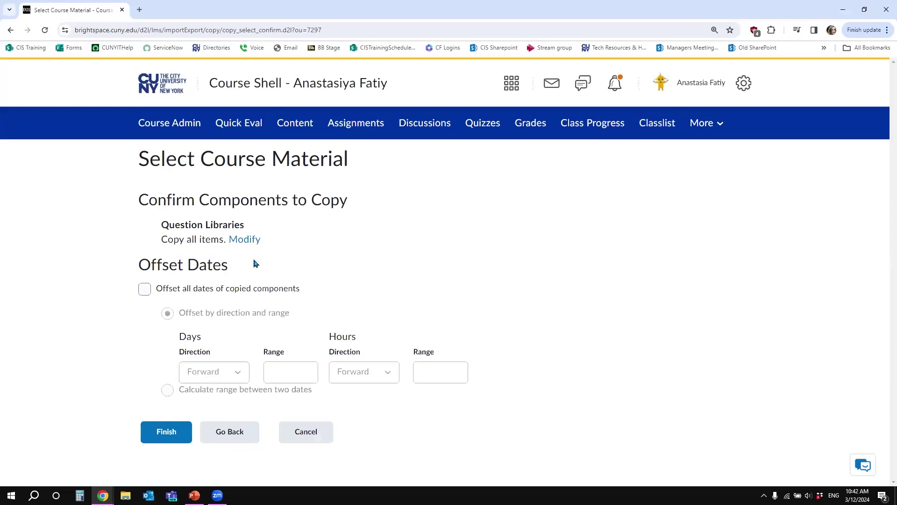
click(168, 437)
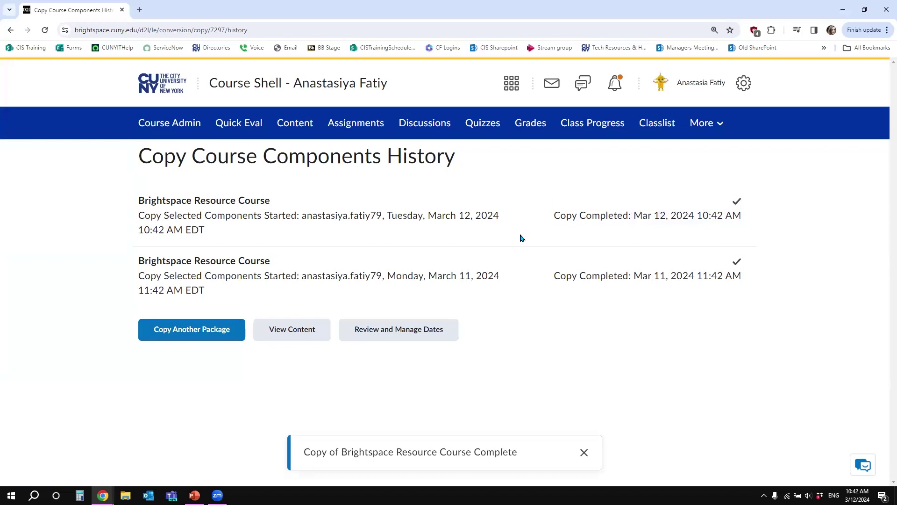
Open the Question Library and examine the copied Module 1 Questions and Branching Questions sections.
click(483, 124)
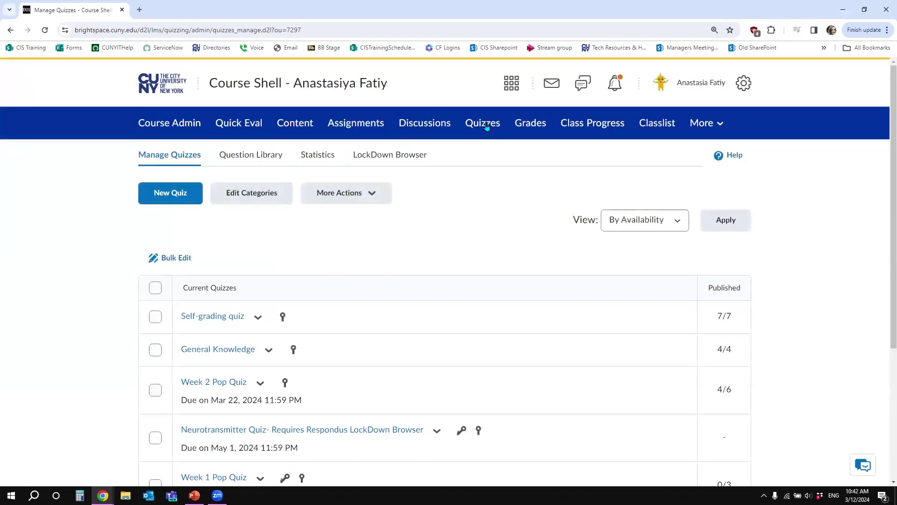
click(257, 156)
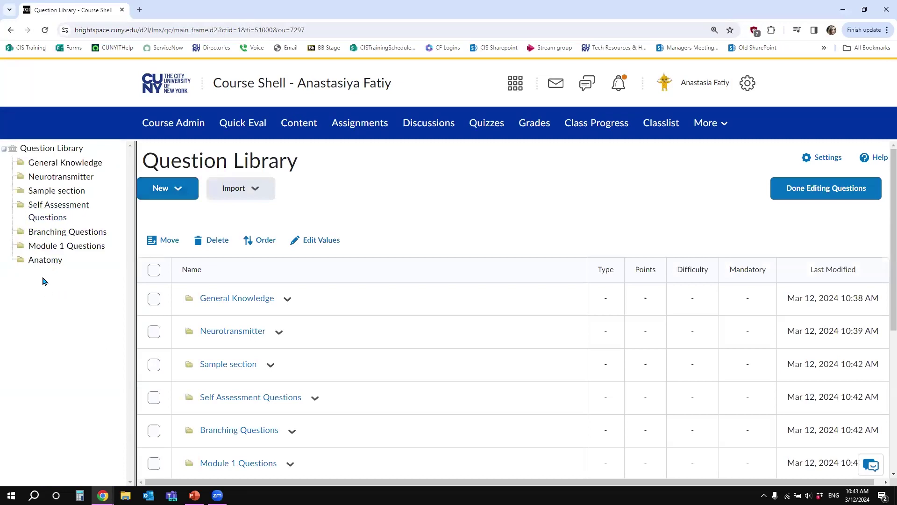
click(44, 246)
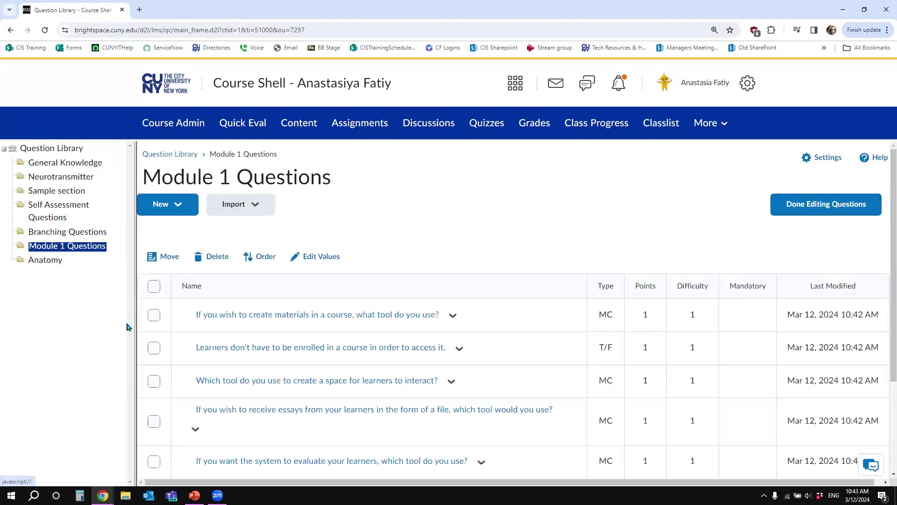
scroll(164, 368, down, 1)
scroll(164, 369, down, 2)
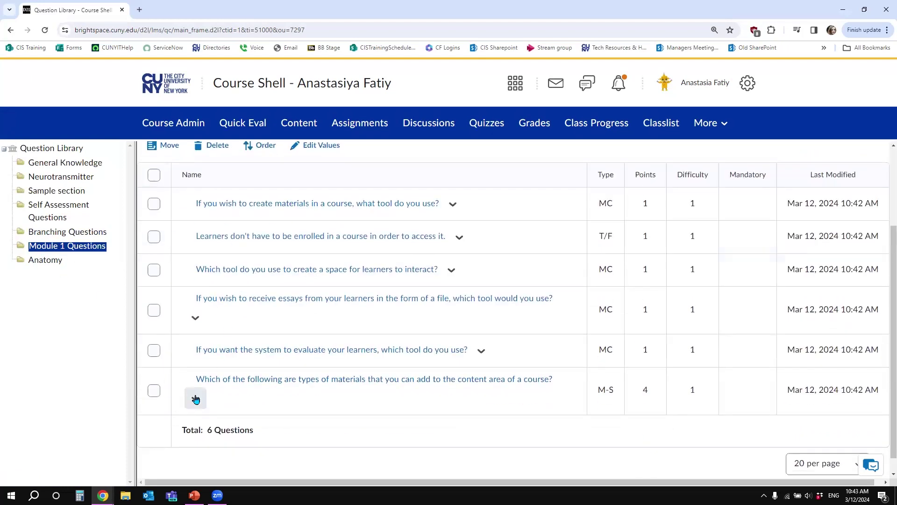
click(56, 233)
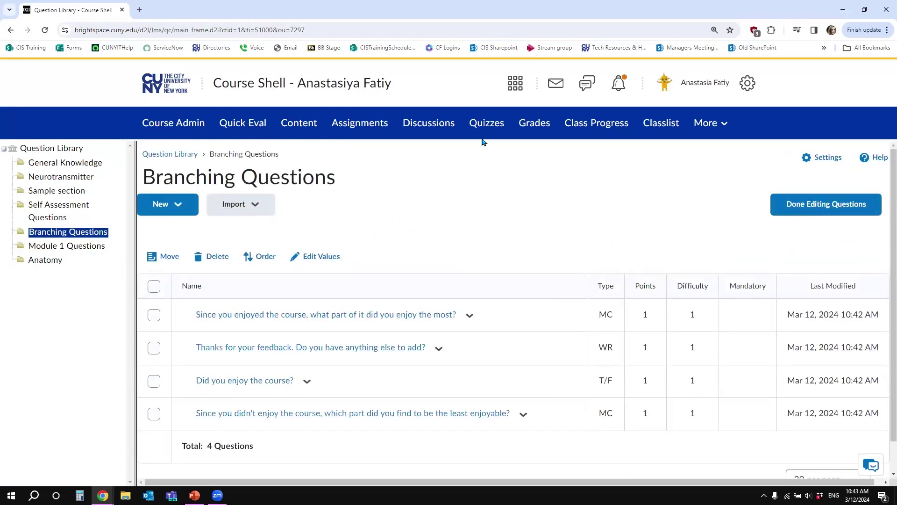
Return to the course's quiz list and open the Week 5 Pop Quiz for editing.
click(493, 126)
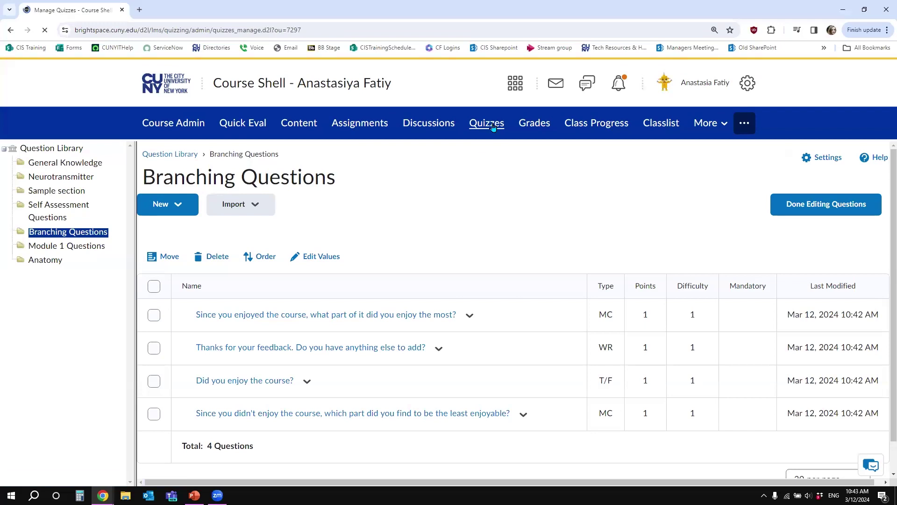
scroll(443, 293, down, 4)
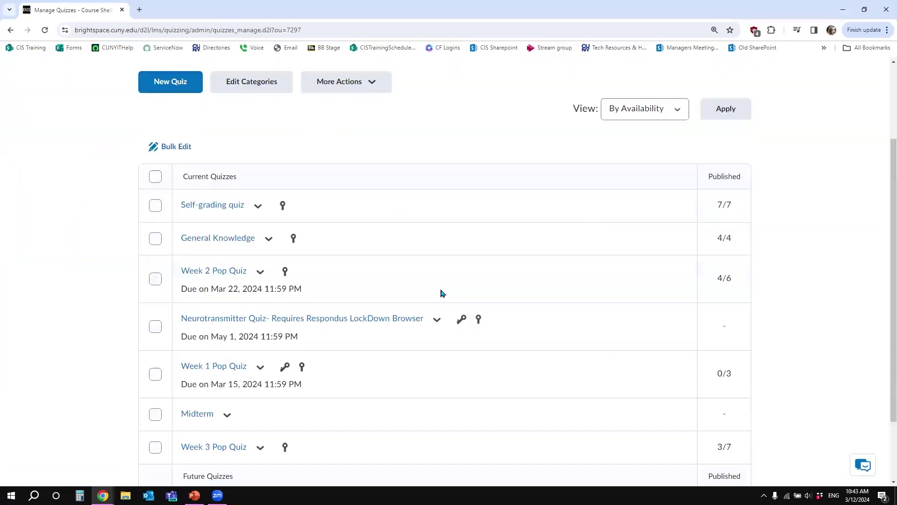
scroll(443, 293, up, 4)
scroll(443, 292, down, 4)
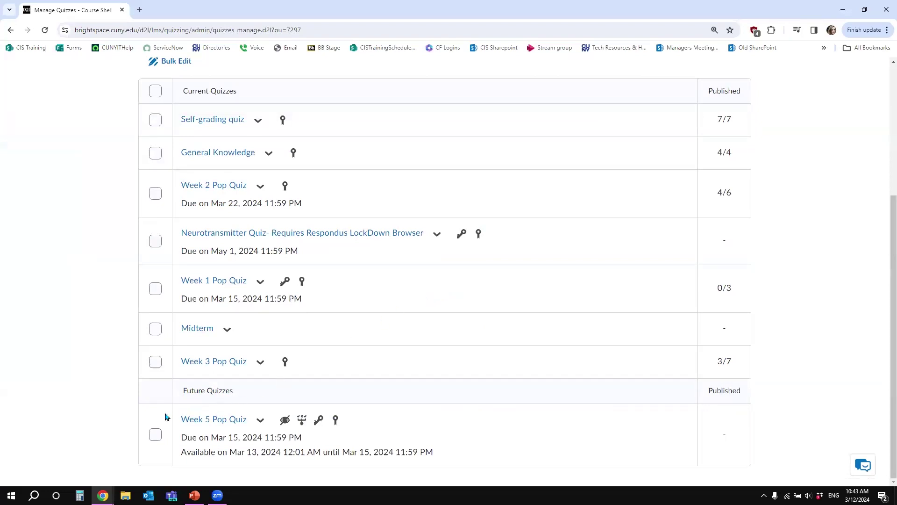
click(260, 420)
click(280, 122)
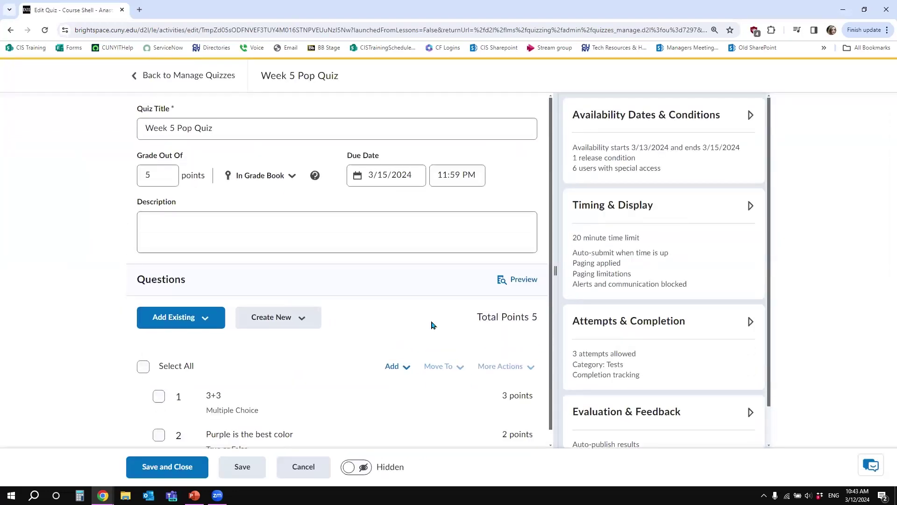
Check the file upload option for adding existing questions to the quiz, and close it without uploading.
scroll(368, 323, down, 1)
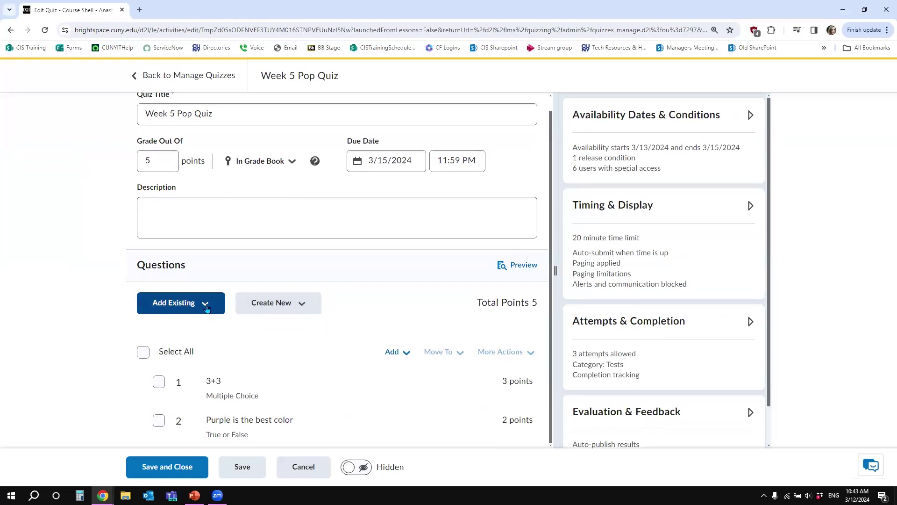
click(203, 309)
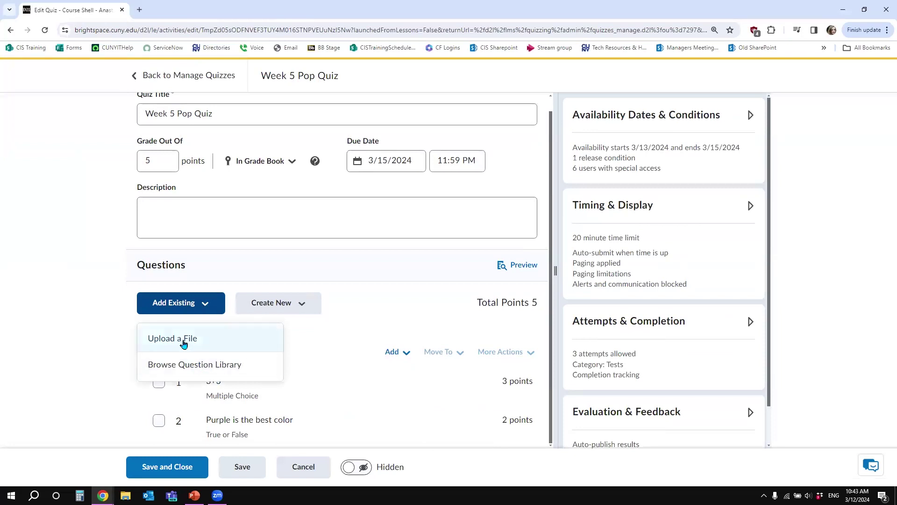
click(211, 343)
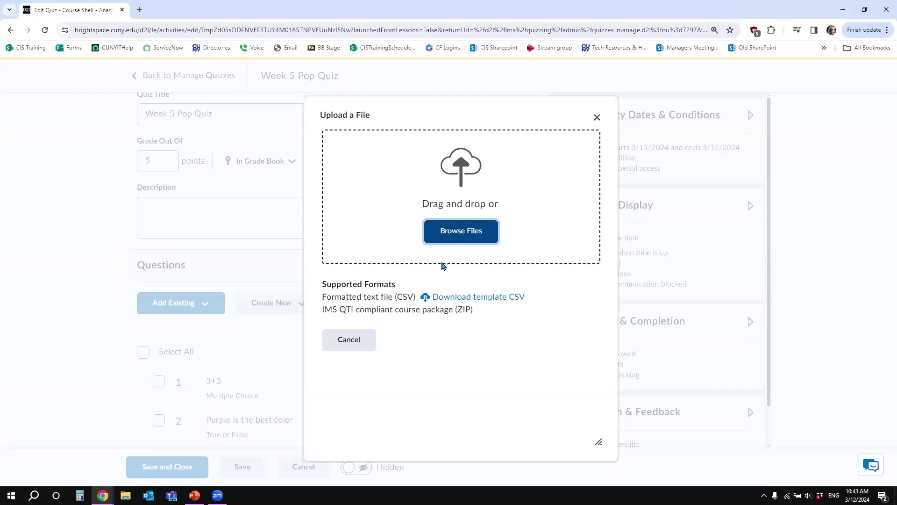
click(597, 117)
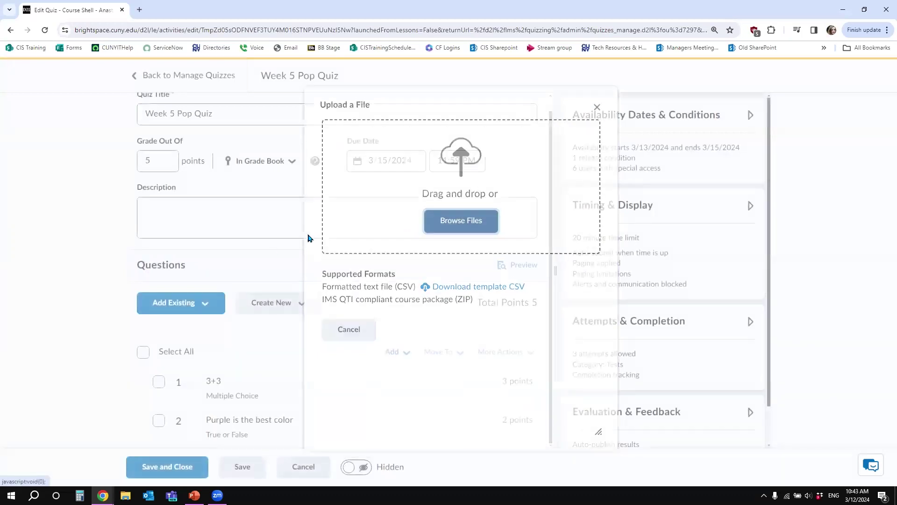
Browse the Question Library for existing questions to add to the quiz and expand the Branching Questions section.
click(205, 307)
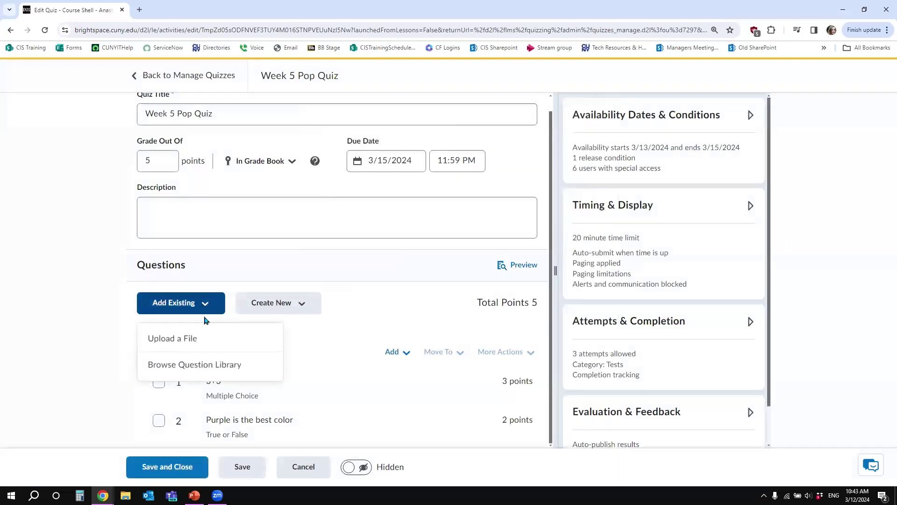
click(218, 369)
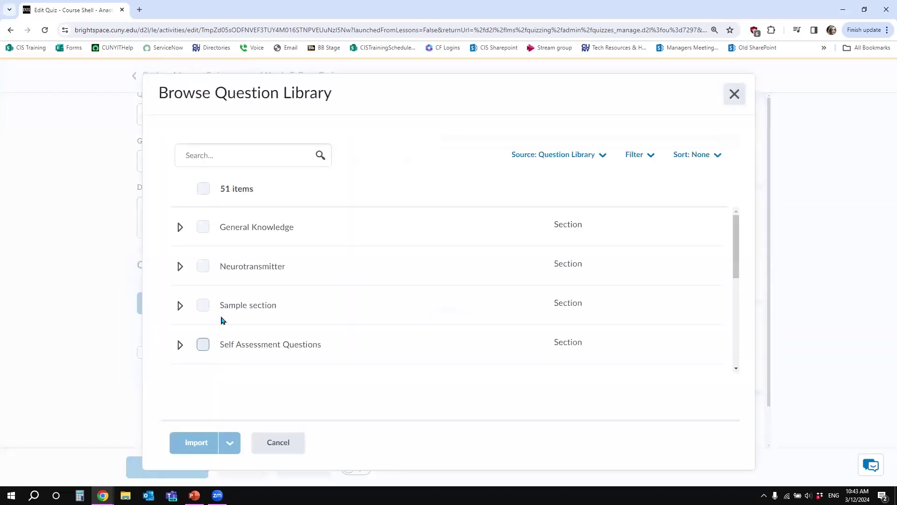
scroll(735, 237, down, 2)
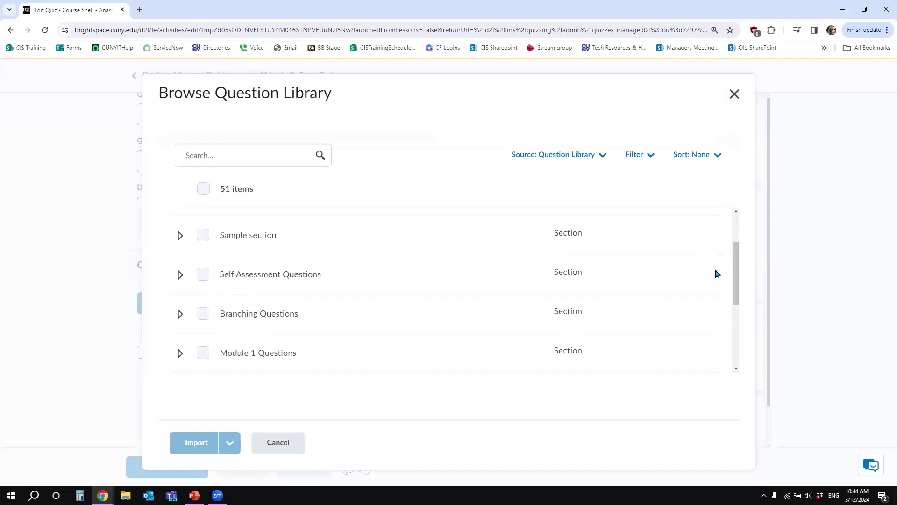
click(181, 319)
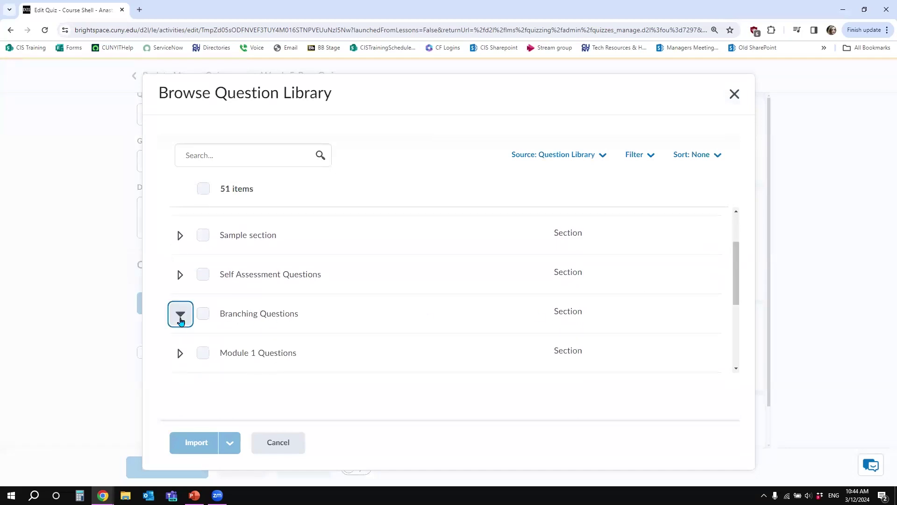
click(180, 276)
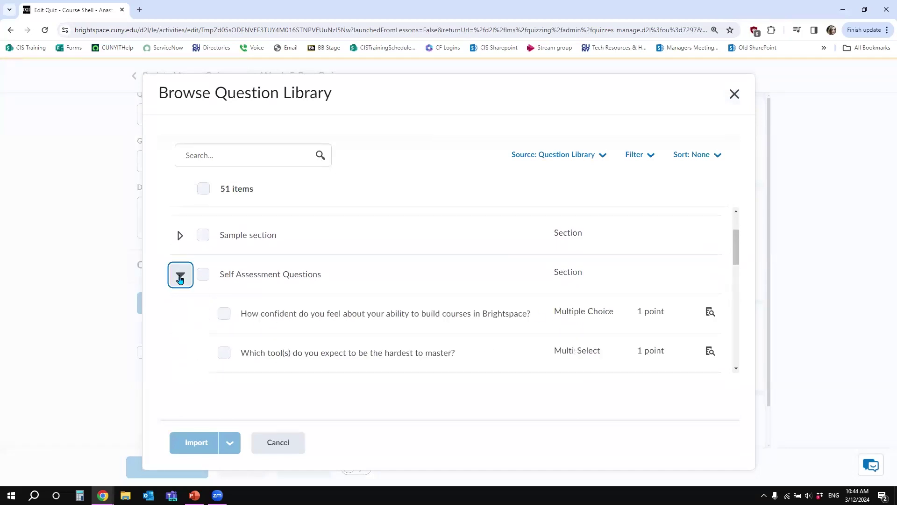
click(181, 277)
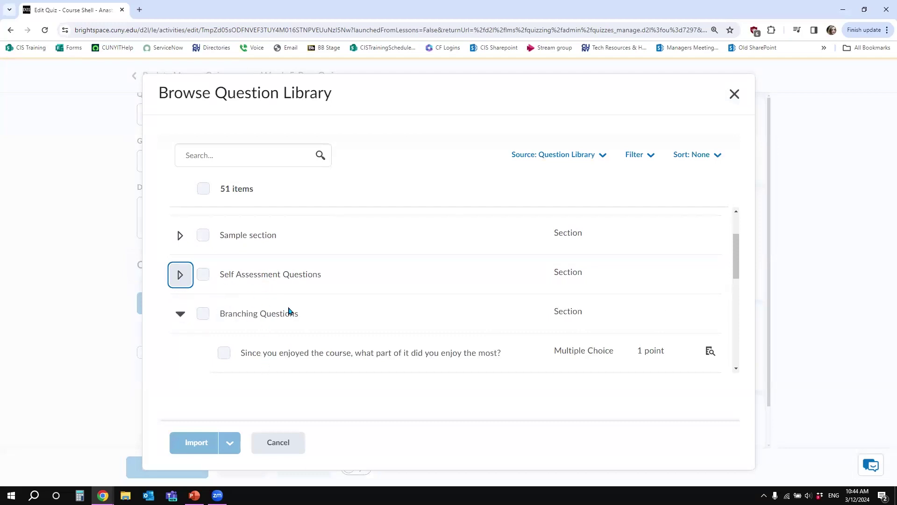
Expand Module 1 Questions and select the questions about the tool for creating course materials and the tool for creating a space for learners to interact.
scroll(280, 303, down, 3)
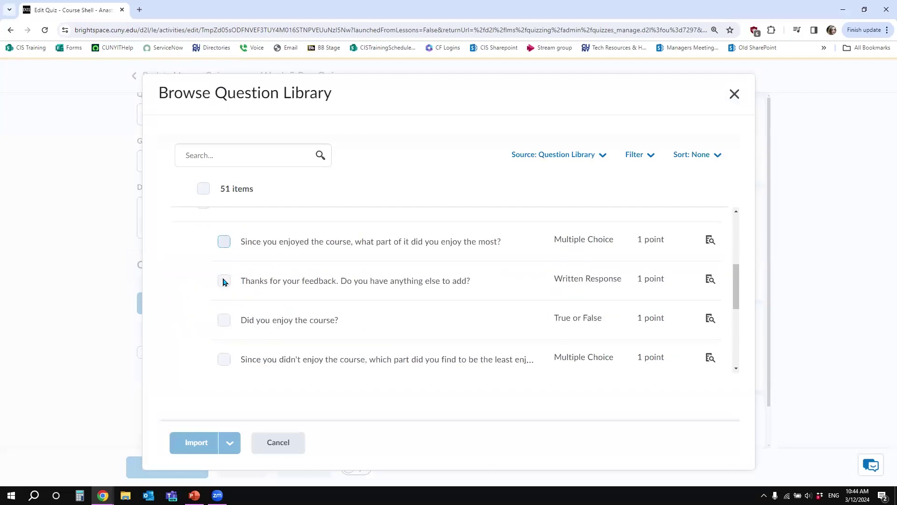
scroll(224, 287, down, 2)
click(180, 288)
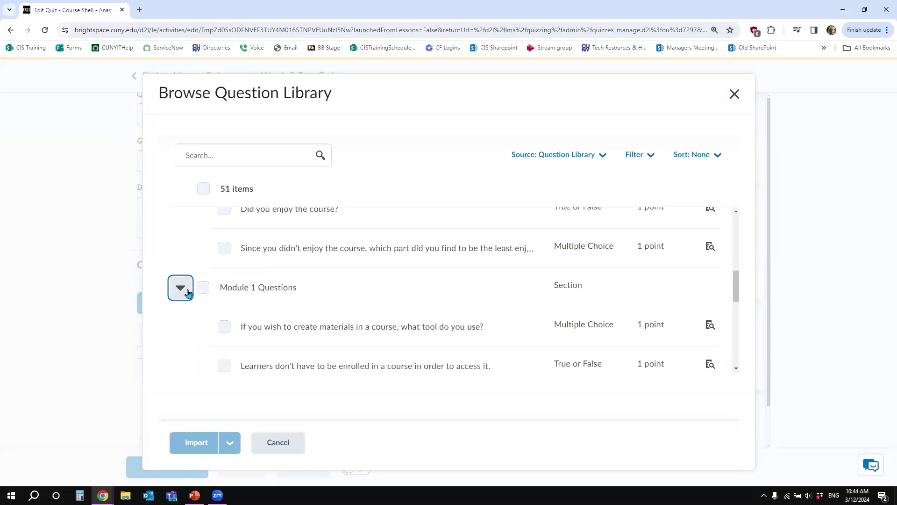
scroll(243, 314, down, 2)
click(226, 217)
click(225, 294)
scroll(233, 327, down, 4)
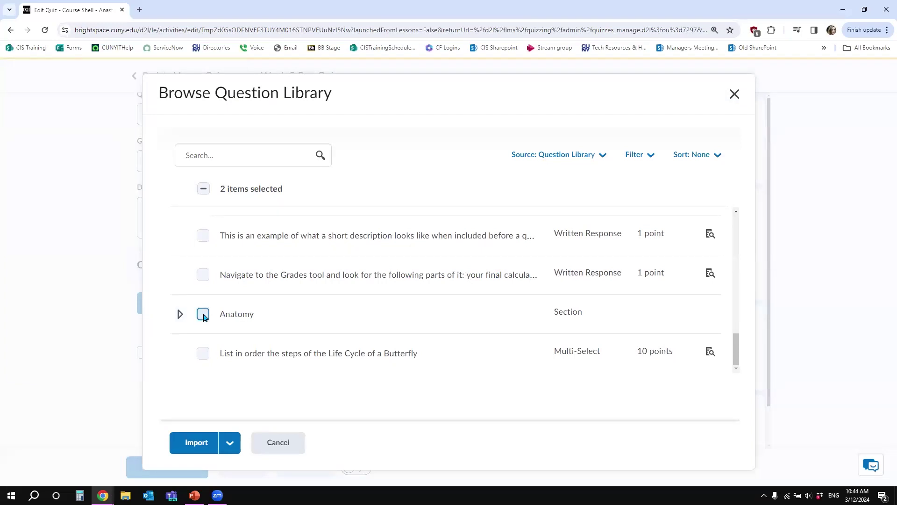
click(203, 314)
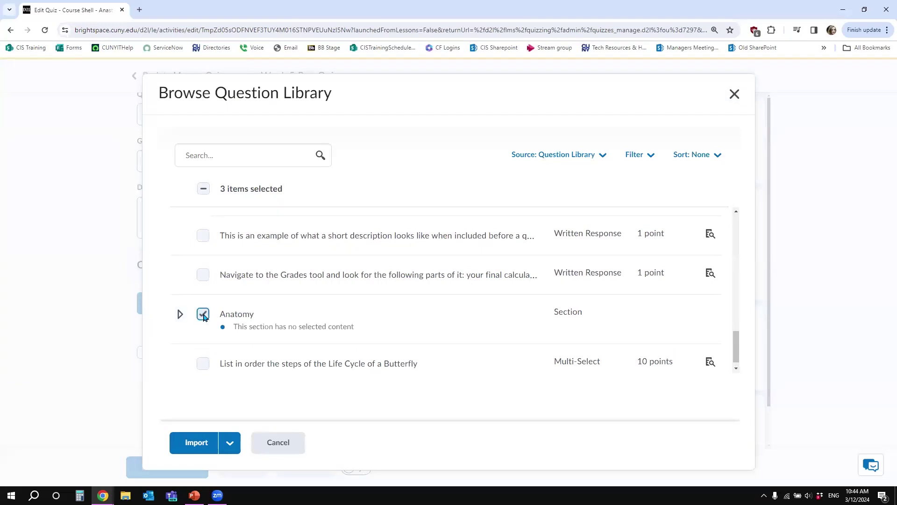
click(203, 314)
Add the entire Sample section to the selection and import the selected questions into the Week 5 Pop Quiz.
scroll(252, 304, up, 4)
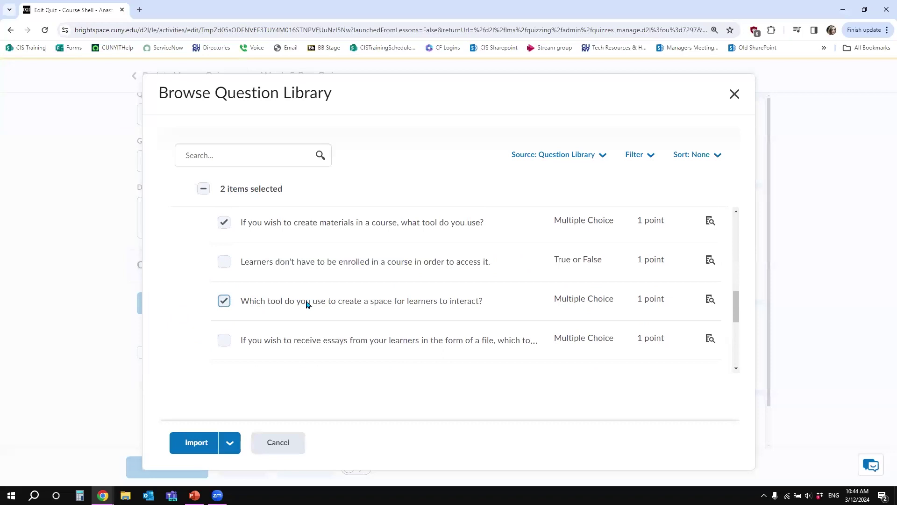
scroll(308, 304, up, 5)
click(203, 243)
click(203, 243)
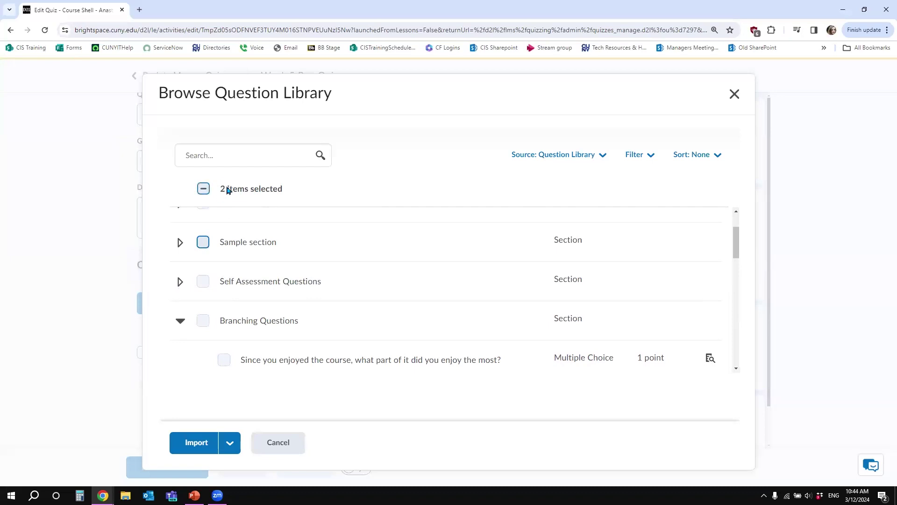
click(203, 243)
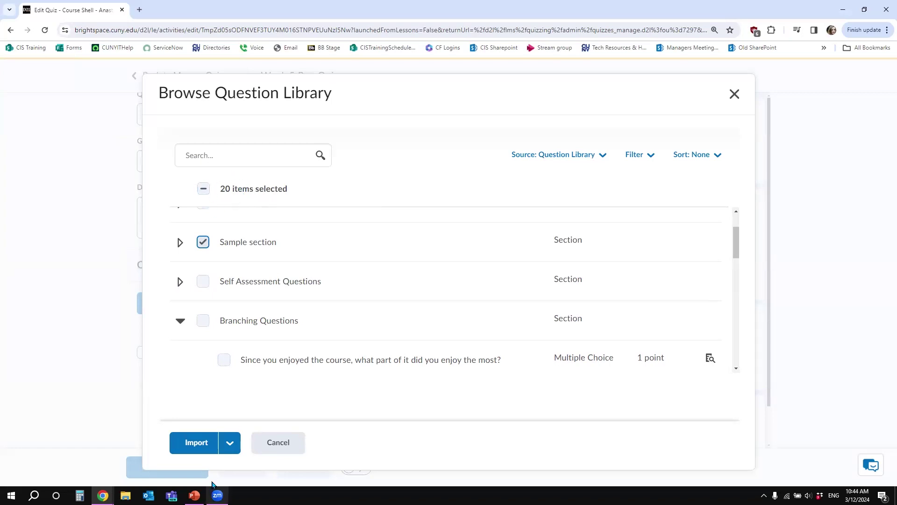
click(196, 442)
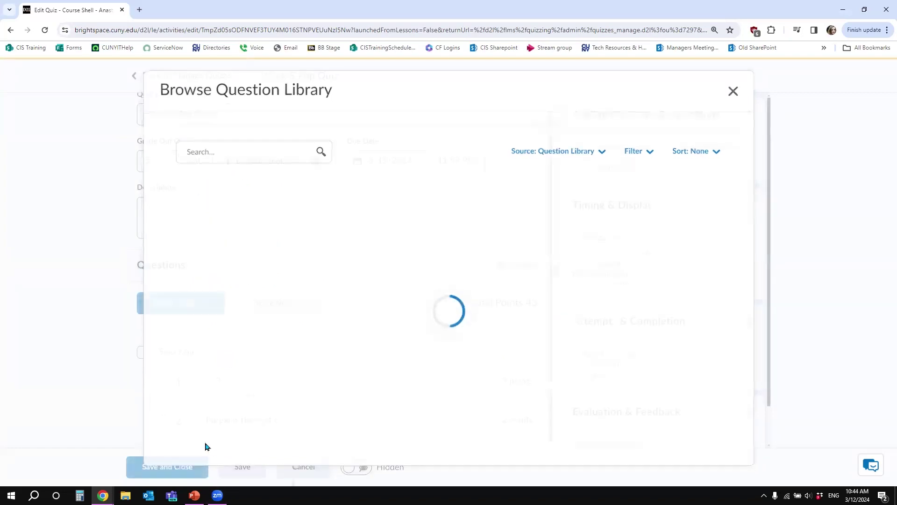
Review the imported questions and inspect the options and points of the question about creating a space for learners to interact, leaving it unchanged.
drag(552, 209, 544, 266)
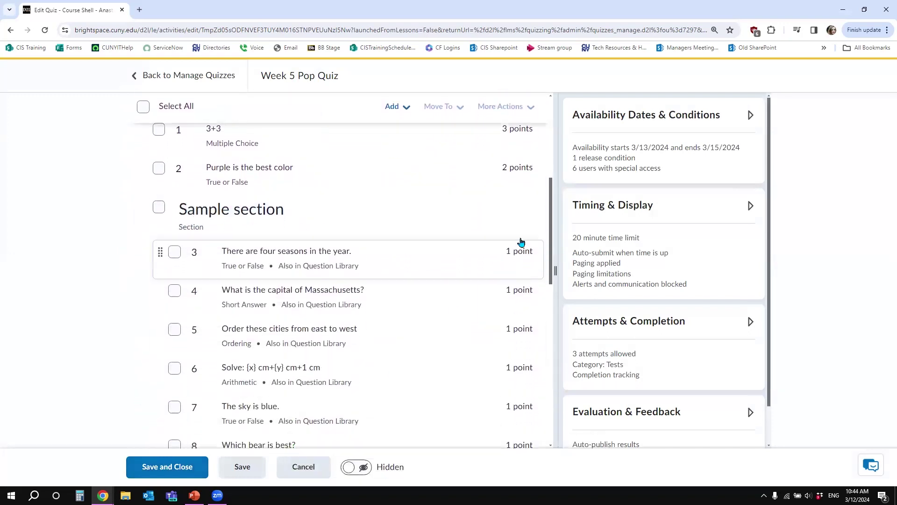
drag(551, 233, 545, 395)
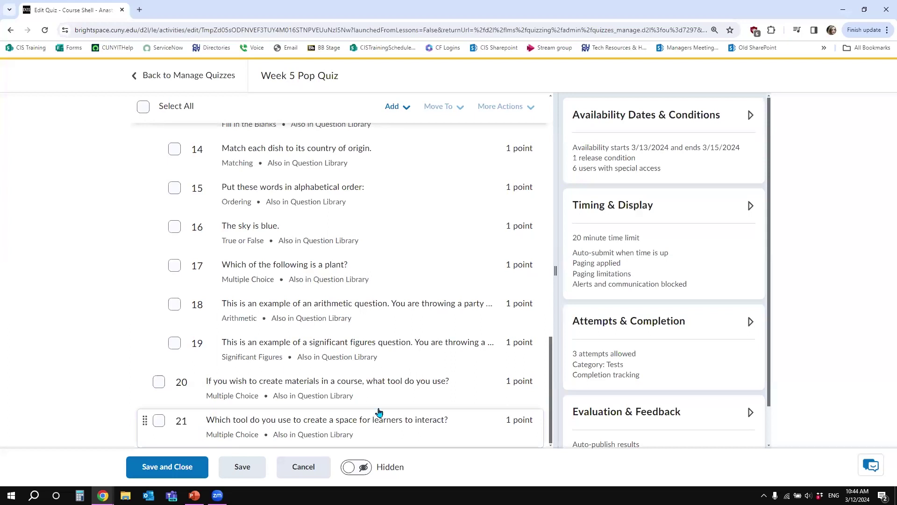
click(424, 423)
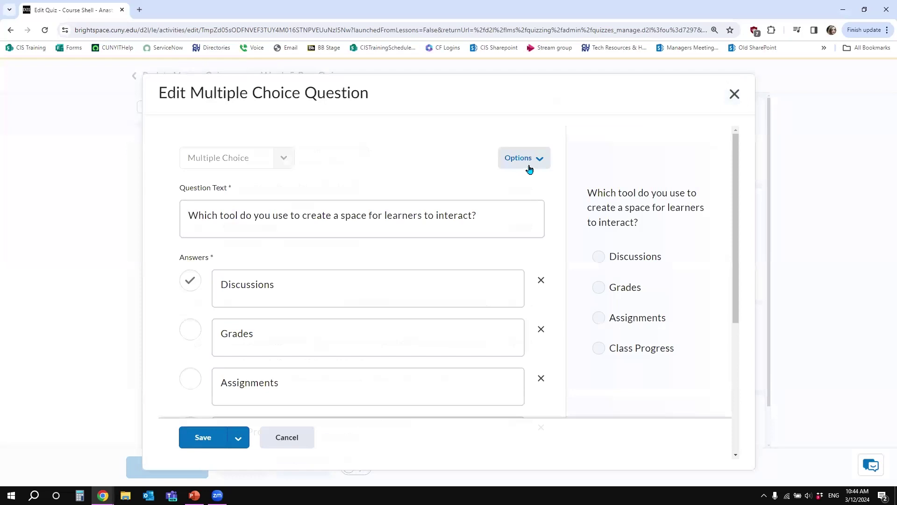
click(541, 159)
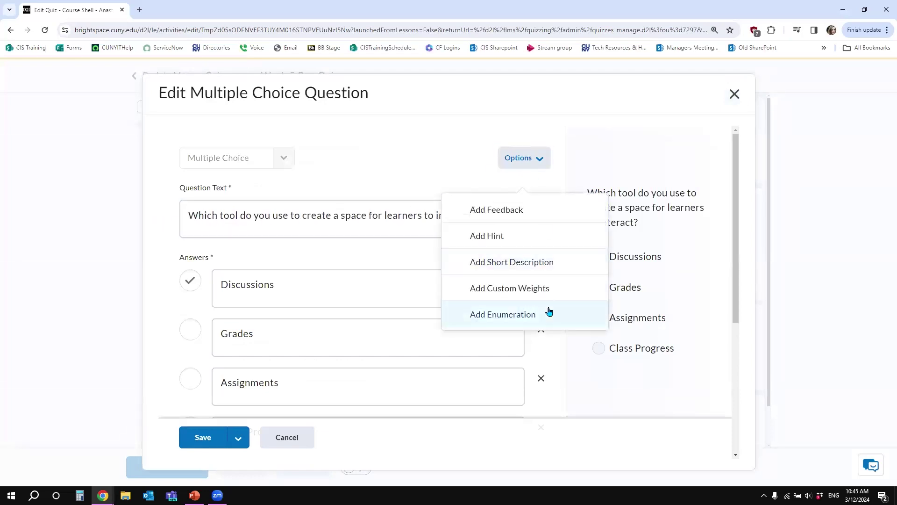
click(523, 158)
scroll(538, 290, down, 5)
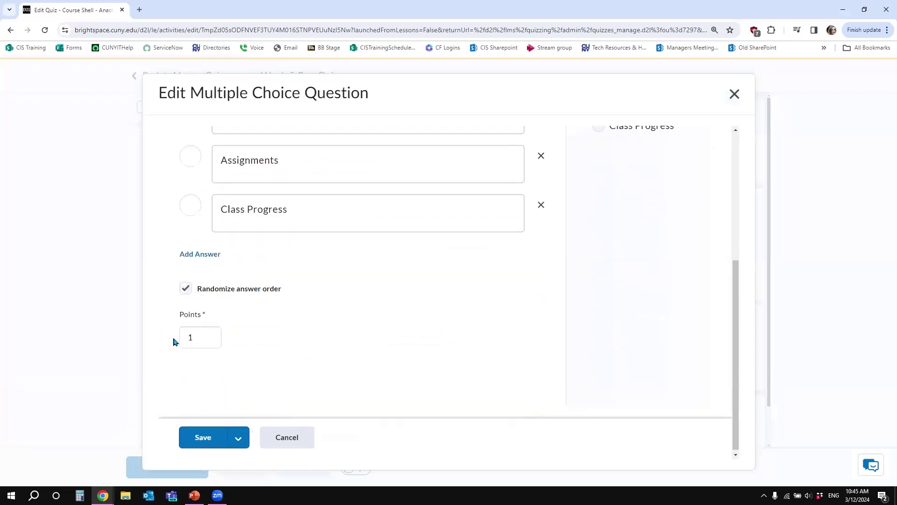
click(291, 439)
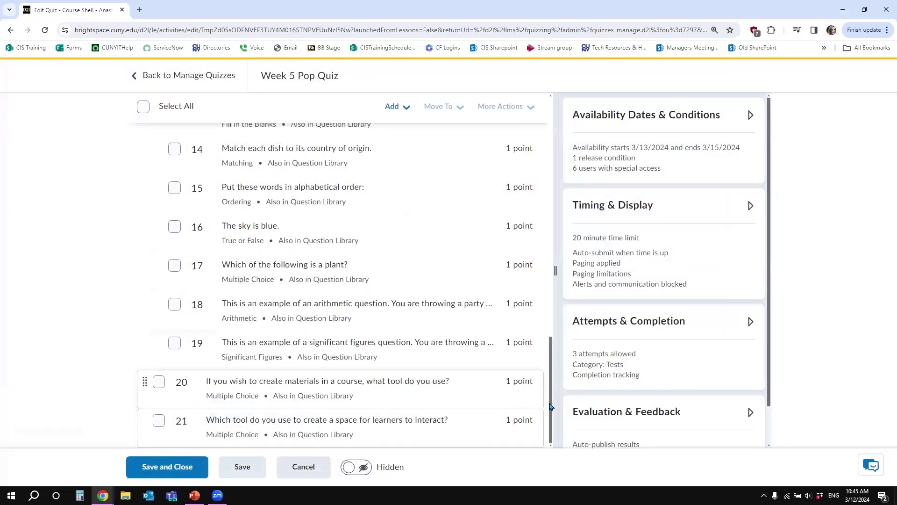
Save and close the Week 5 Pop Quiz, and go to the course's Quick Eval page.
scroll(355, 409, up, 2)
click(158, 468)
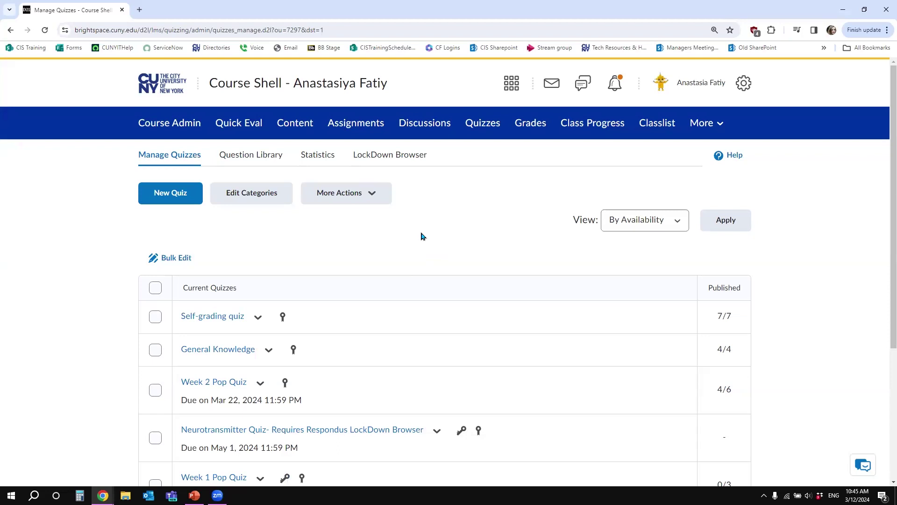
click(243, 125)
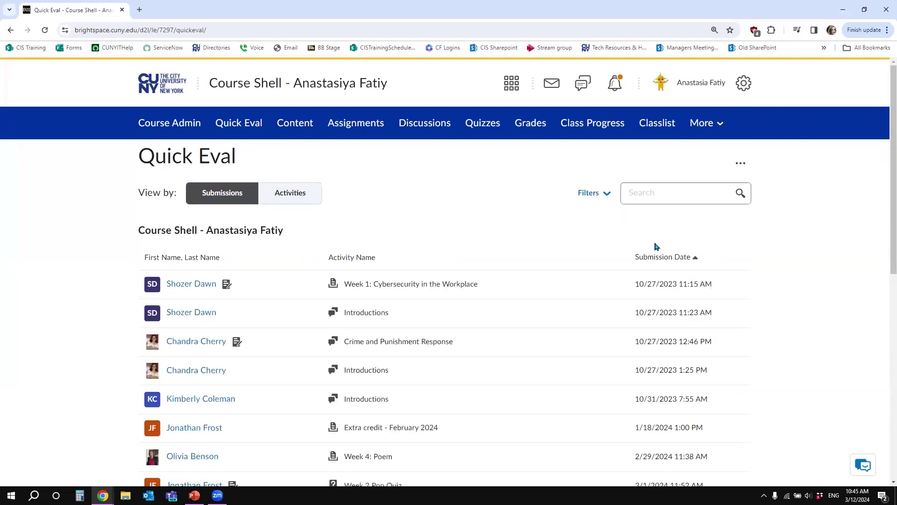
Load the remaining submissions in Quick Eval and look through the full list of unevaluated activities.
scroll(628, 282, down, 9)
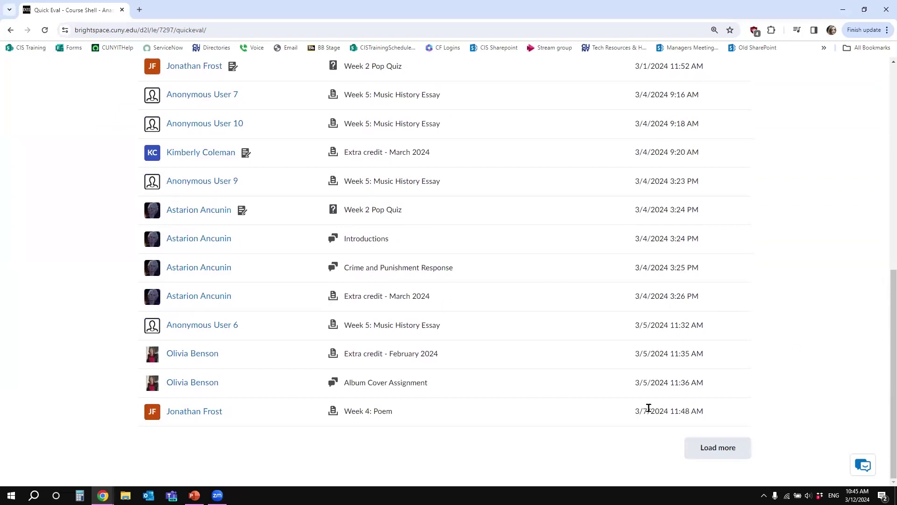
click(727, 447)
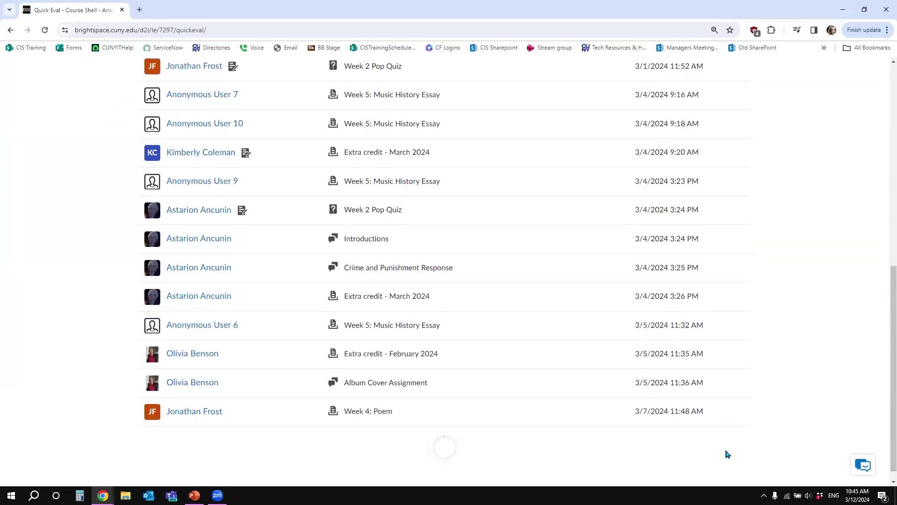
scroll(885, 415, down, 3)
scroll(885, 455, down, 1)
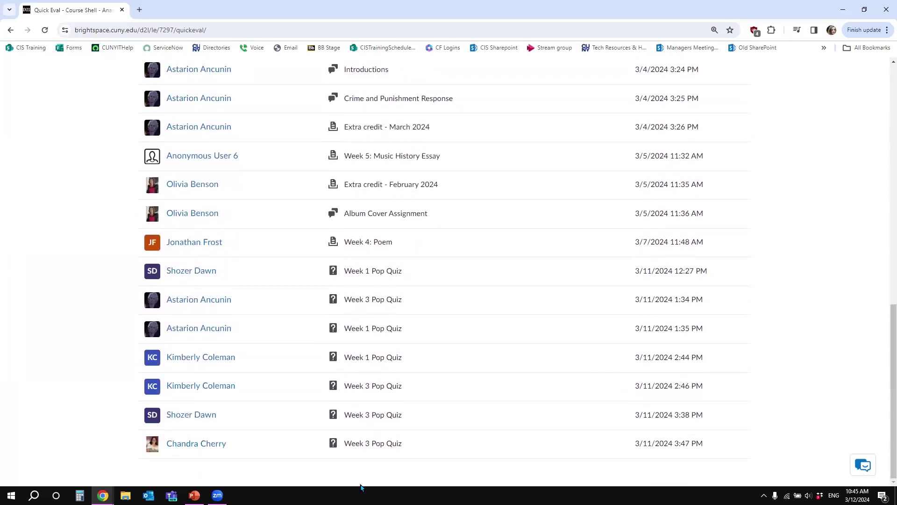
drag(884, 401, 880, 112)
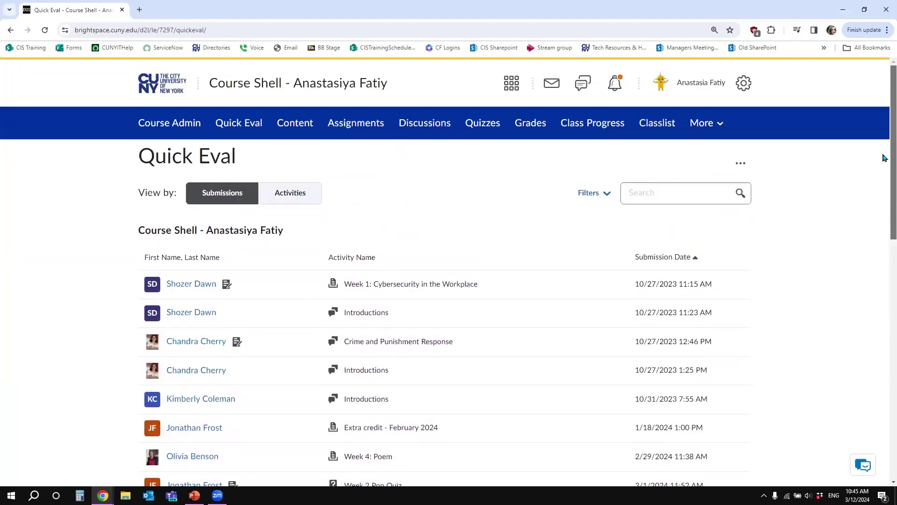
Filter the Quick Eval submissions by activity name to show only Week 3 Pop Quiz.
click(604, 194)
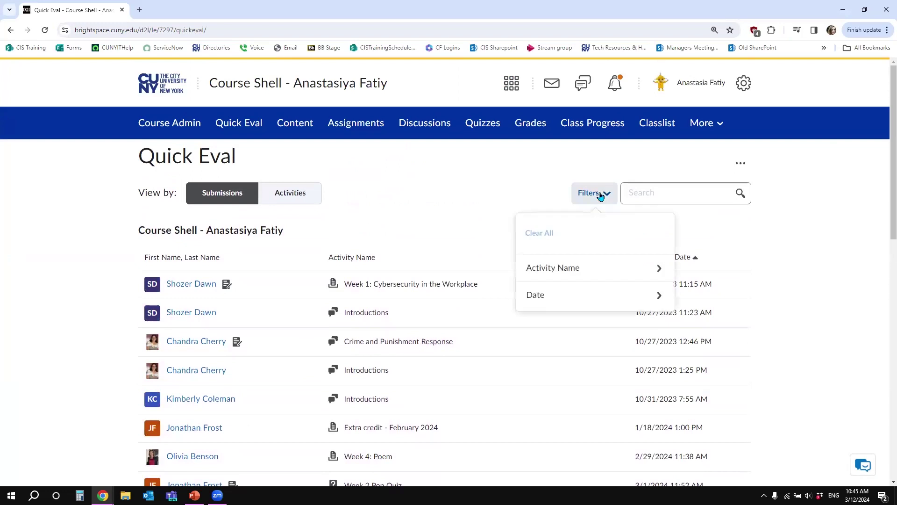
click(575, 269)
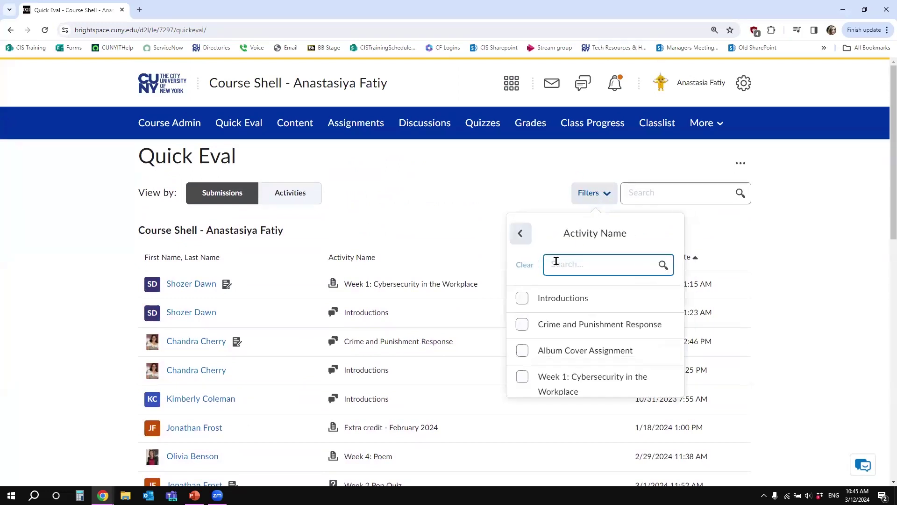
scroll(622, 375, down, 3)
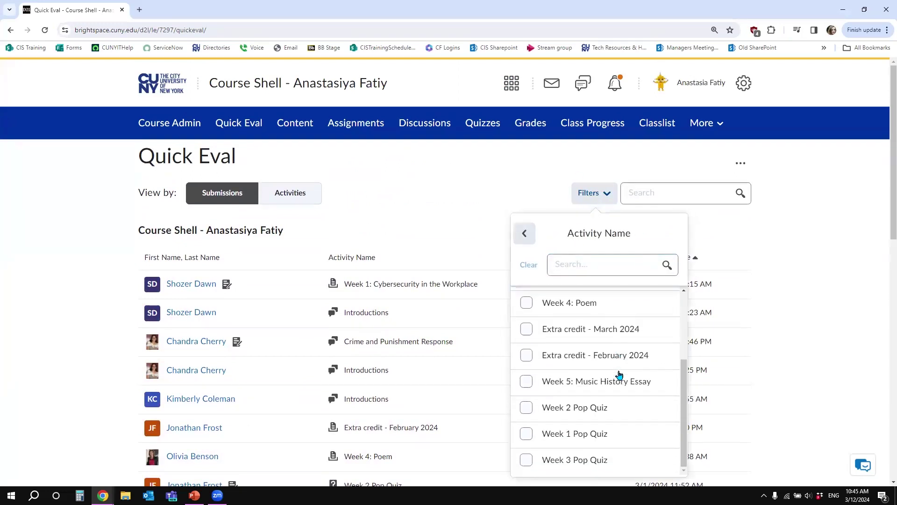
click(527, 460)
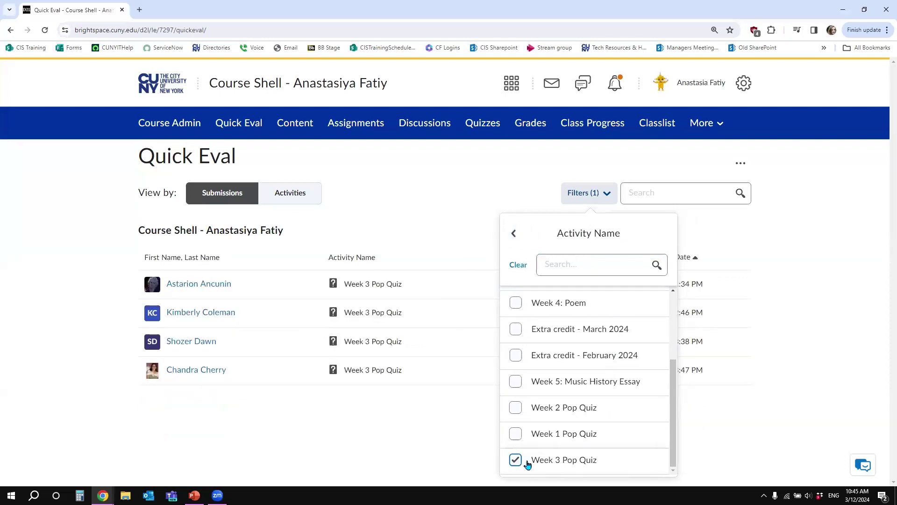
click(811, 182)
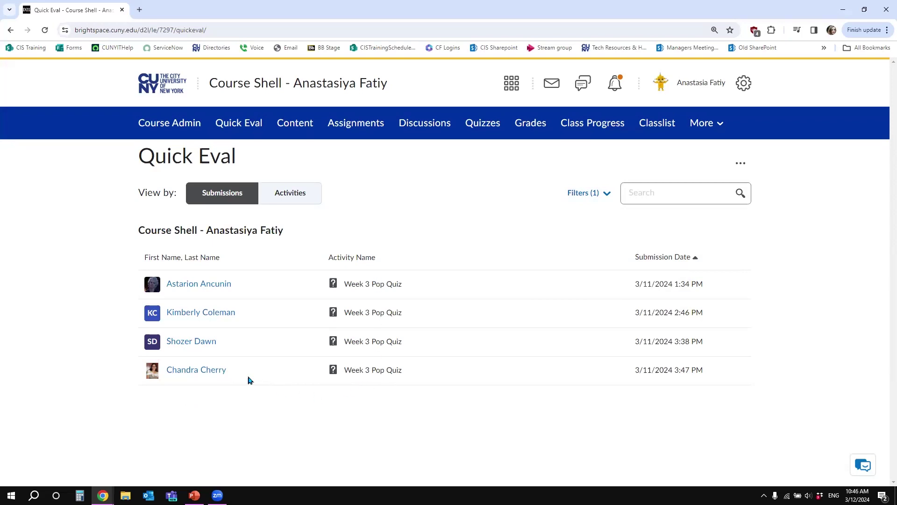
Open the most recent Week 3 Pop Quiz submission with Attempt 1 selected and review its evaluation summary and quiz results.
click(191, 370)
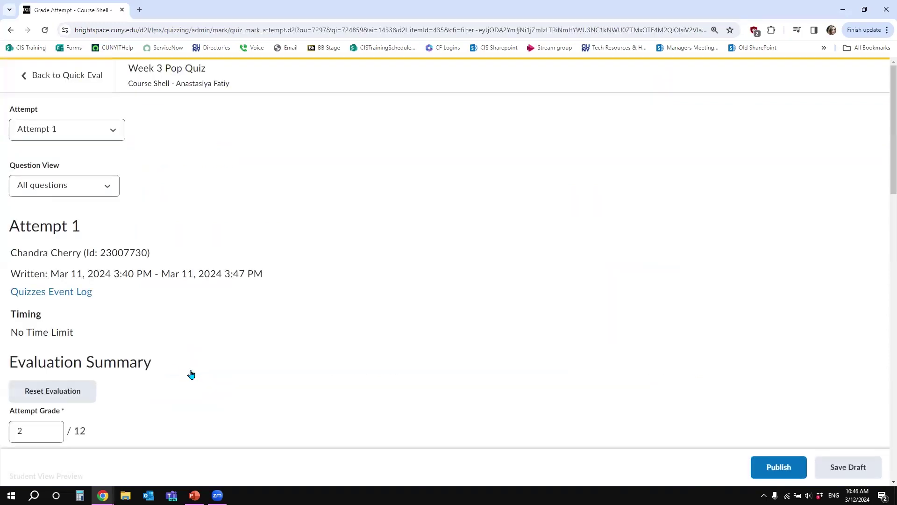
click(34, 134)
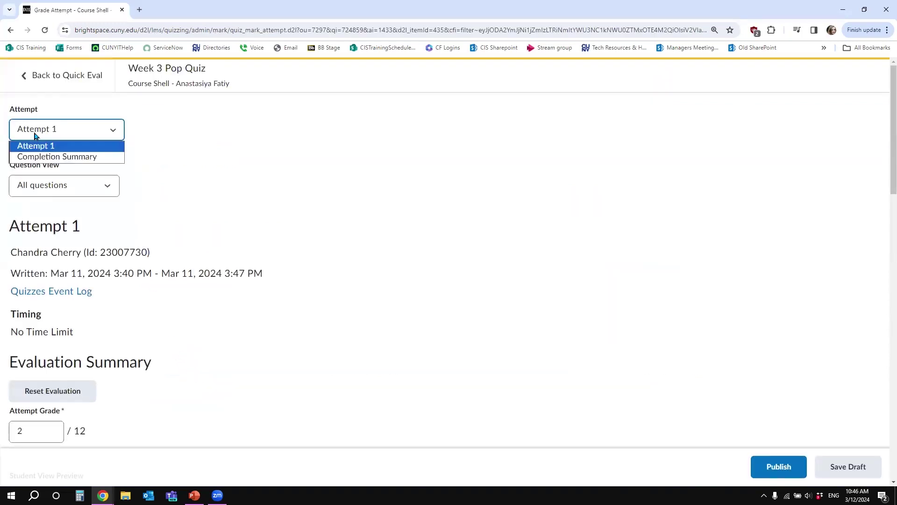
click(38, 146)
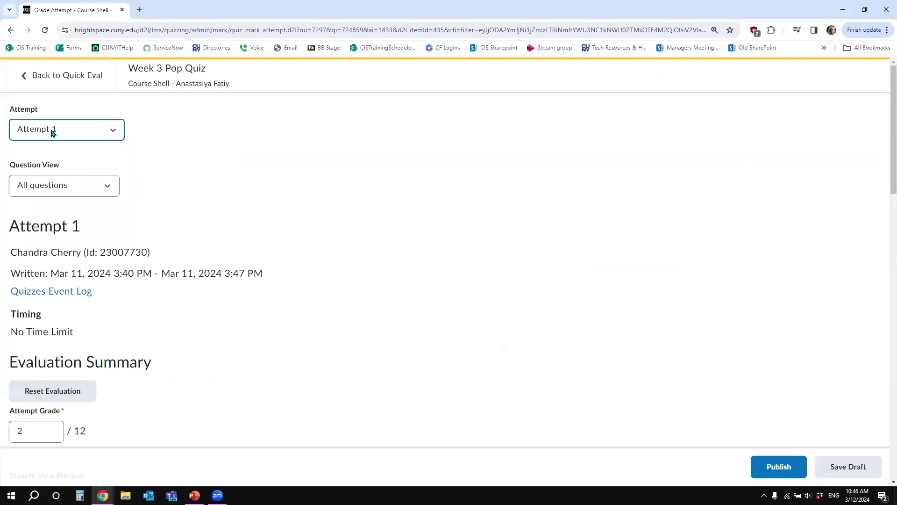
scroll(885, 141, down, 3)
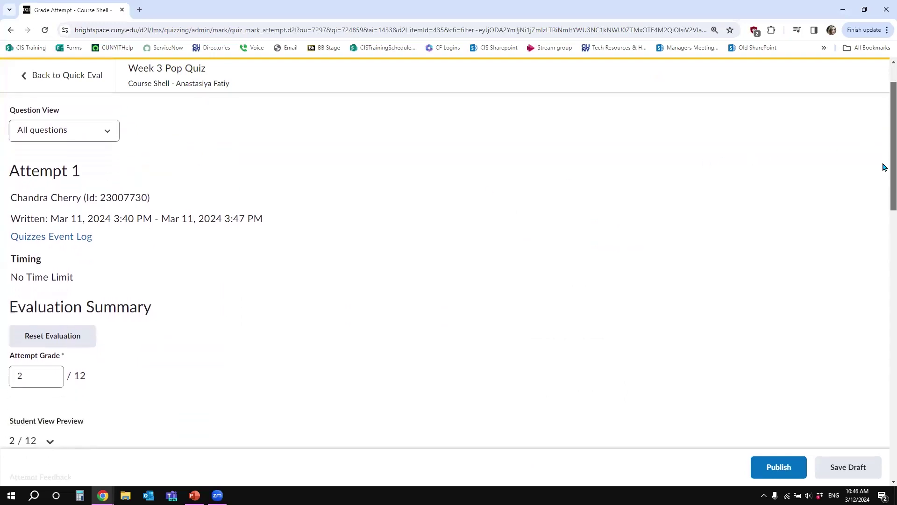
click(28, 295)
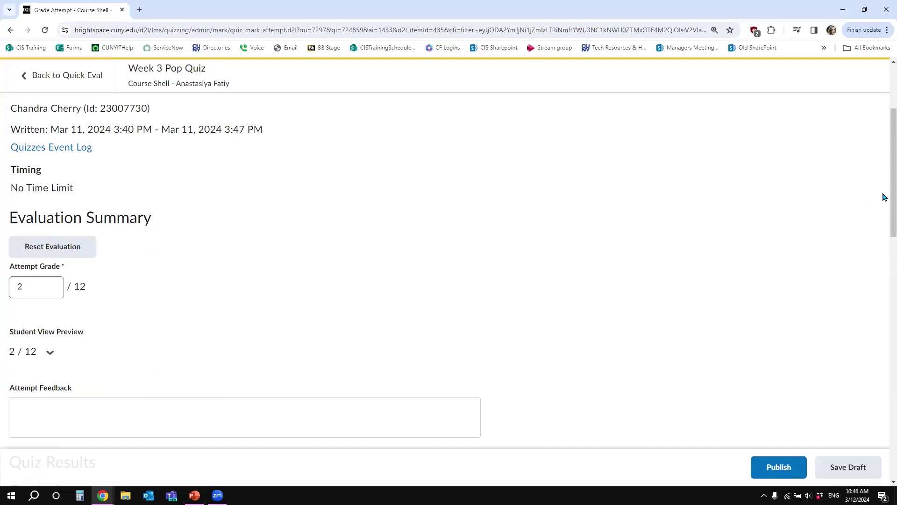
scroll(884, 197, down, 4)
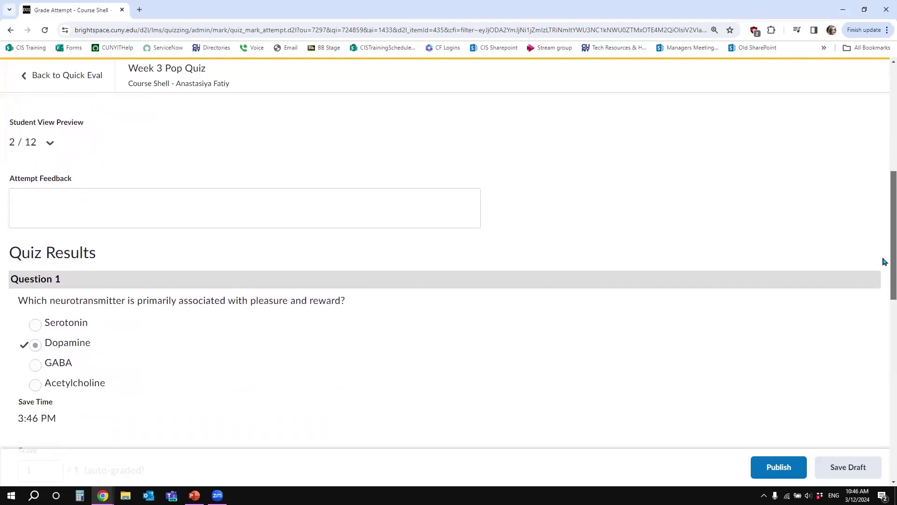
scroll(884, 266, down, 3)
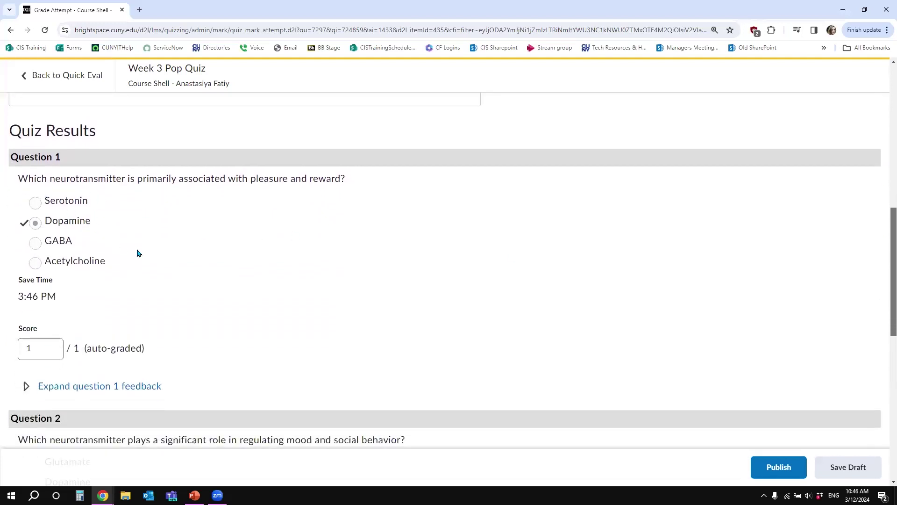
Check the auto-graded scores of questions 1 and 2 and the feedback area of question 1.
click(42, 352)
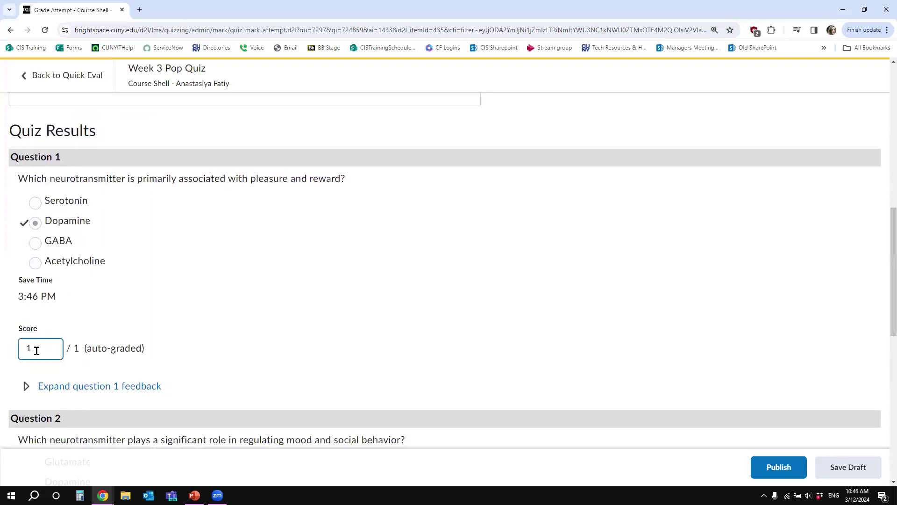
scroll(234, 340, down, 2)
click(27, 274)
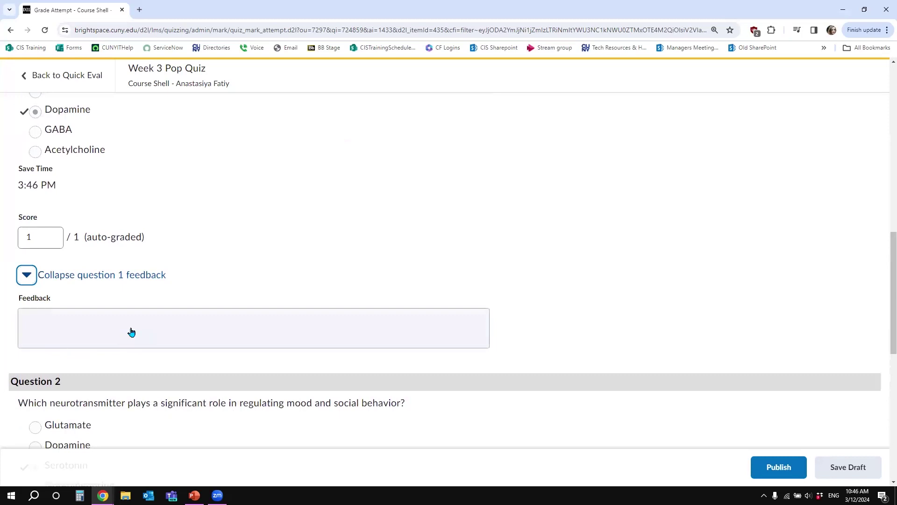
click(21, 276)
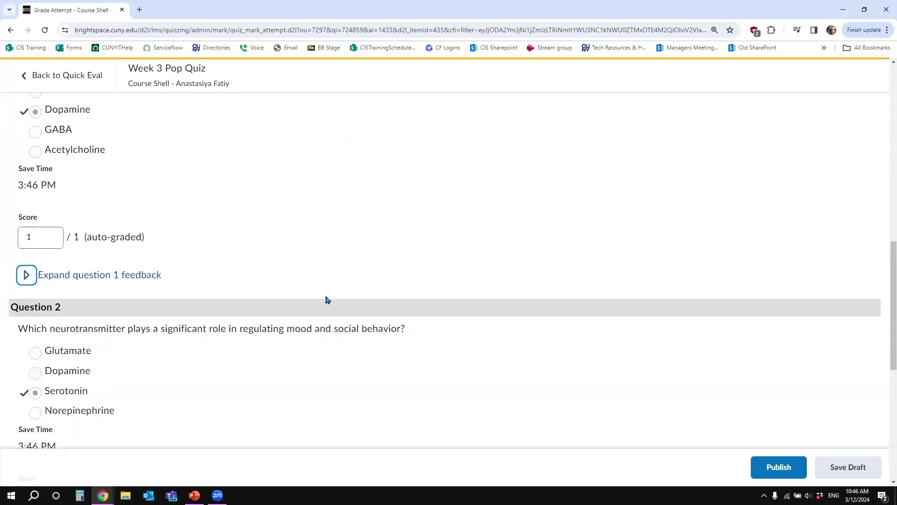
scroll(326, 299, down, 2)
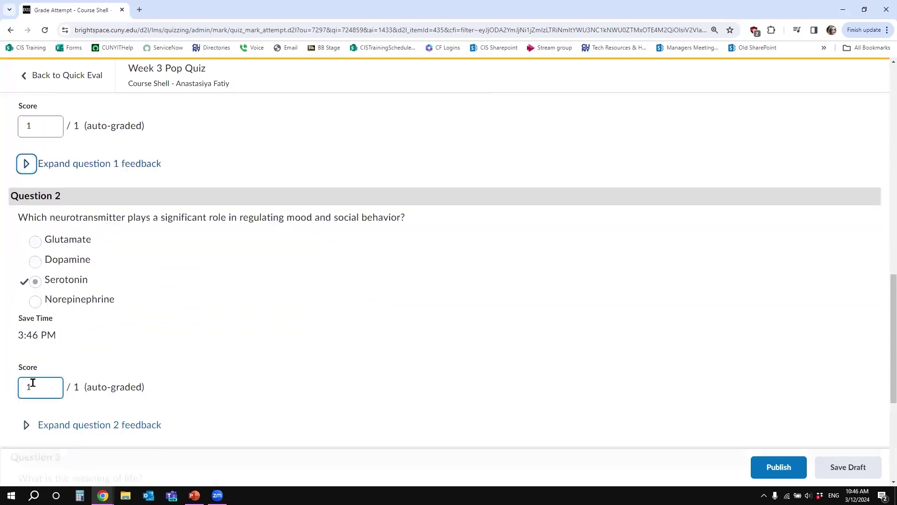
scroll(211, 320, down, 5)
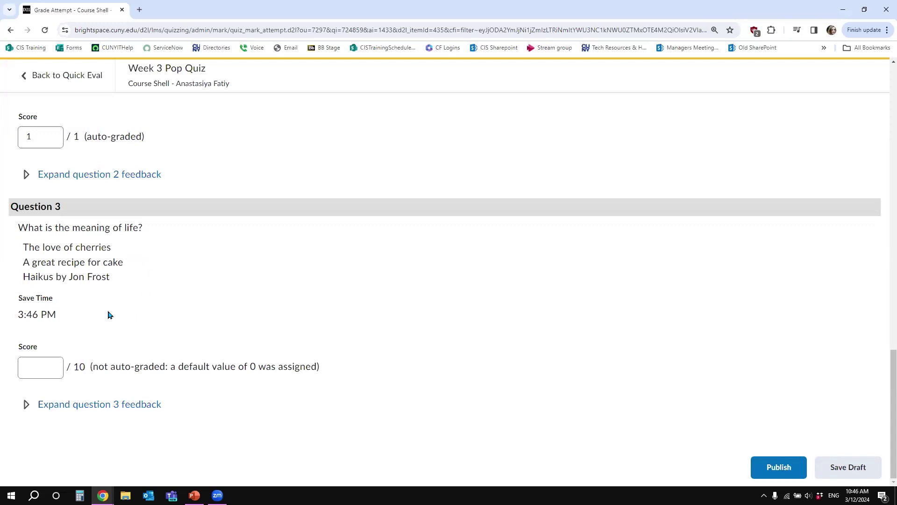
Score question 3 about the meaning of life 10 out of 10 and add the feedback "Great poem!".
click(29, 371)
click(27, 405)
scroll(313, 355, down, 2)
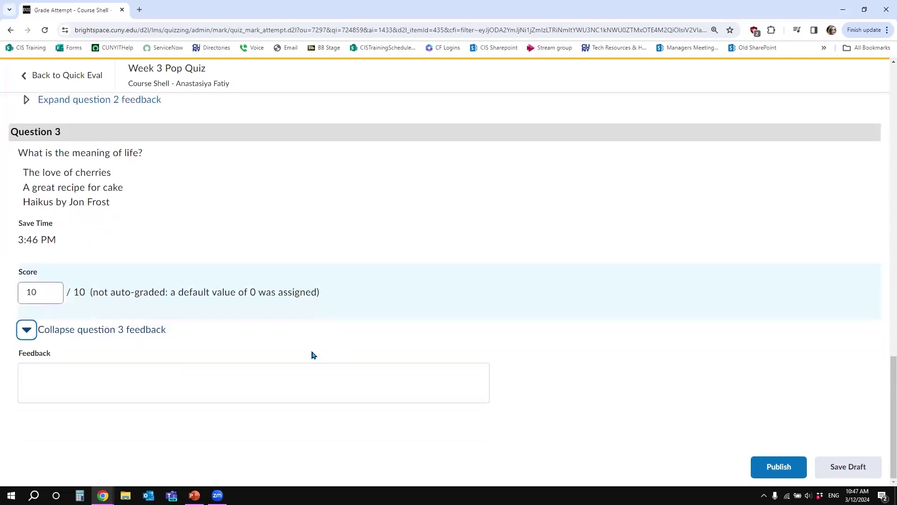
click(107, 381)
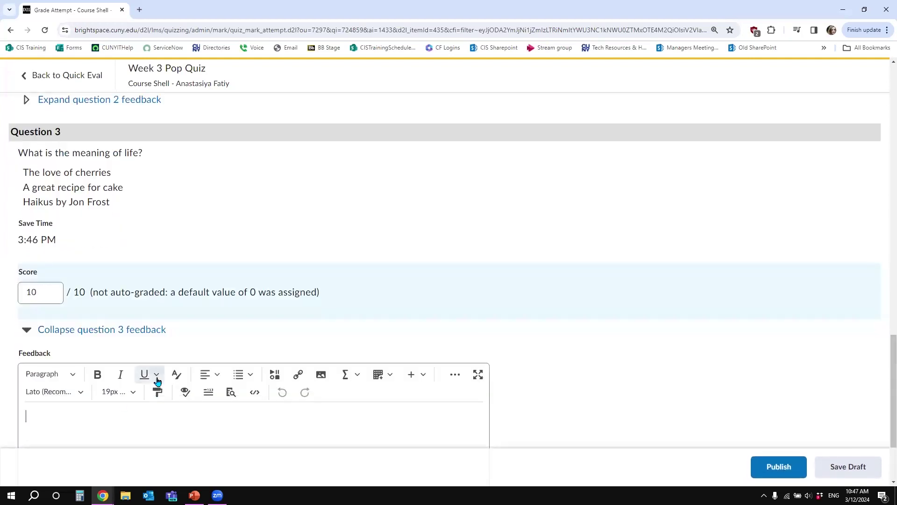
text(Great poem!)
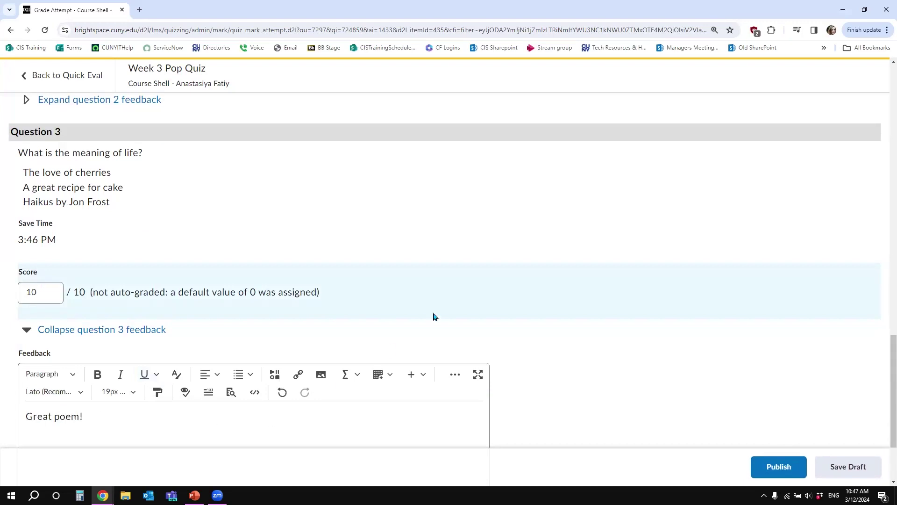
Check the overall attempt grade, publish the evaluation with the attempt feedback left blank, and return to Quick Eval.
scroll(884, 351, up, 15)
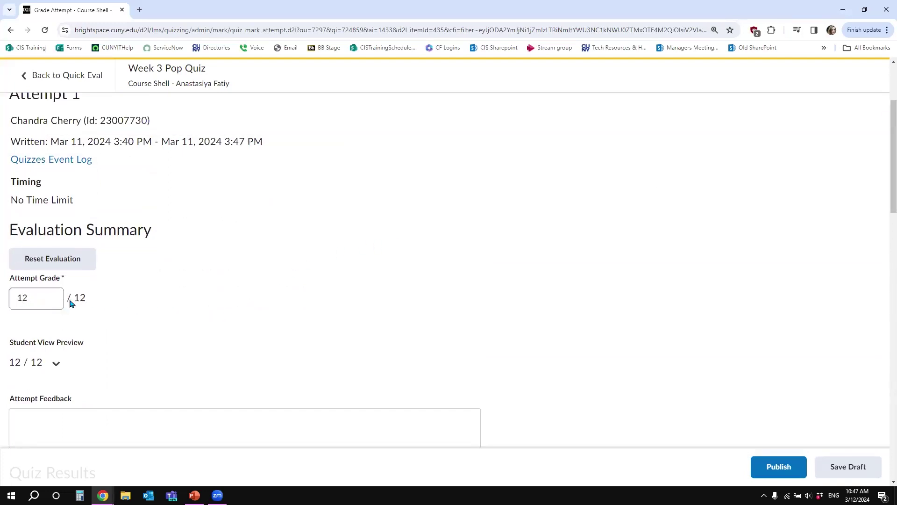
scroll(166, 290, down, 2)
click(68, 314)
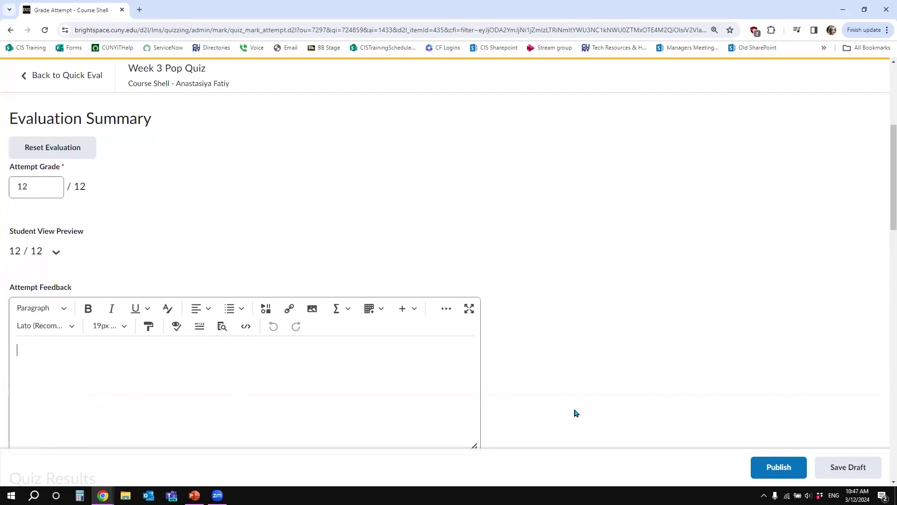
scroll(869, 262, down, 1)
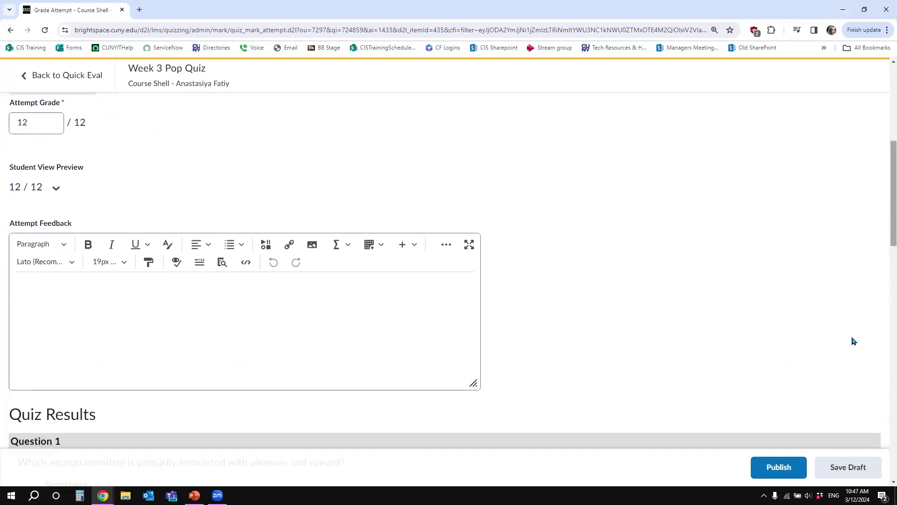
click(784, 472)
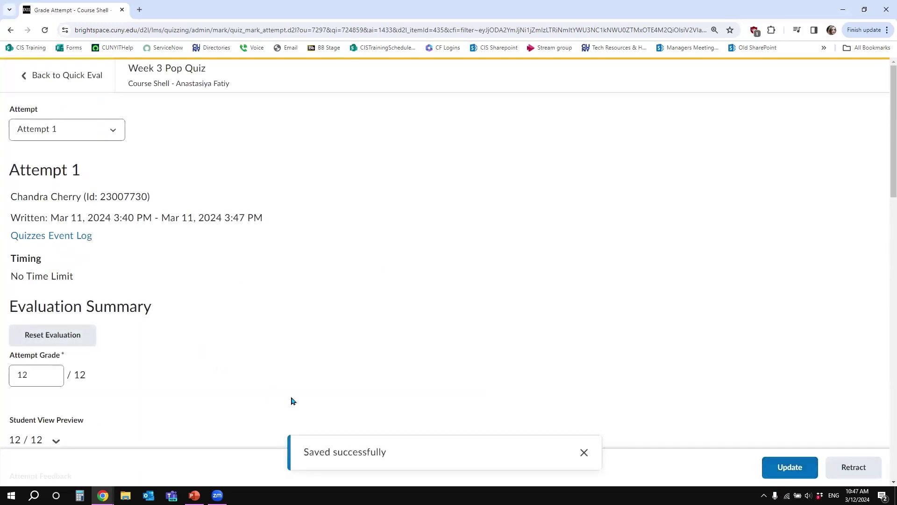
click(81, 81)
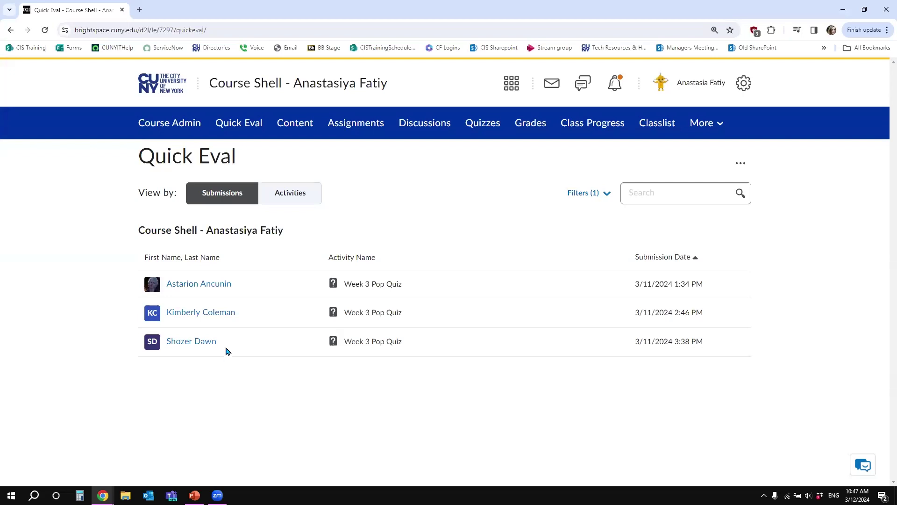
Open the grading page of Week 3 Pop Quiz from the course's quizzes and review each user's attempts, scores and status.
click(492, 125)
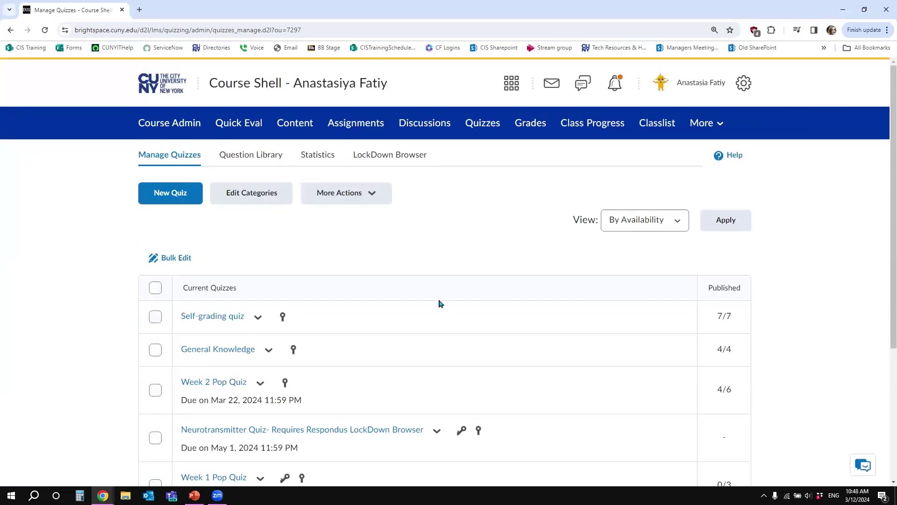
scroll(440, 304, down, 5)
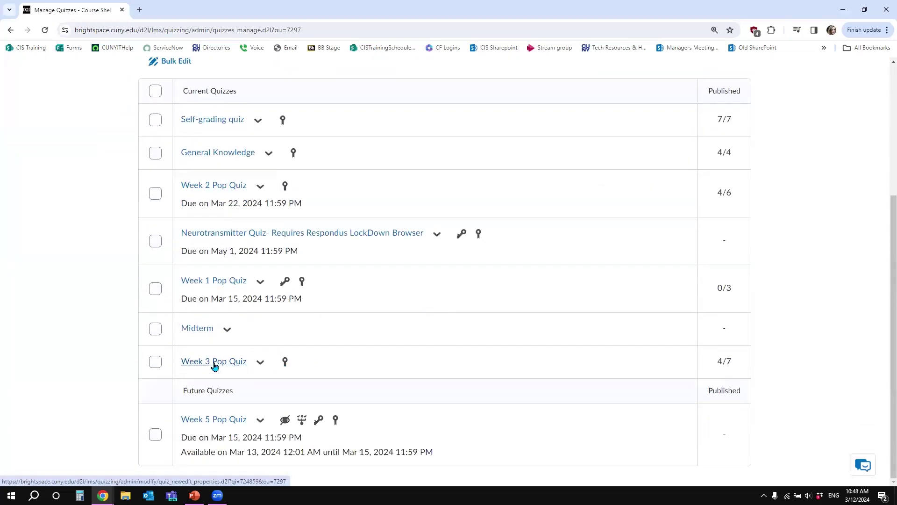
click(260, 363)
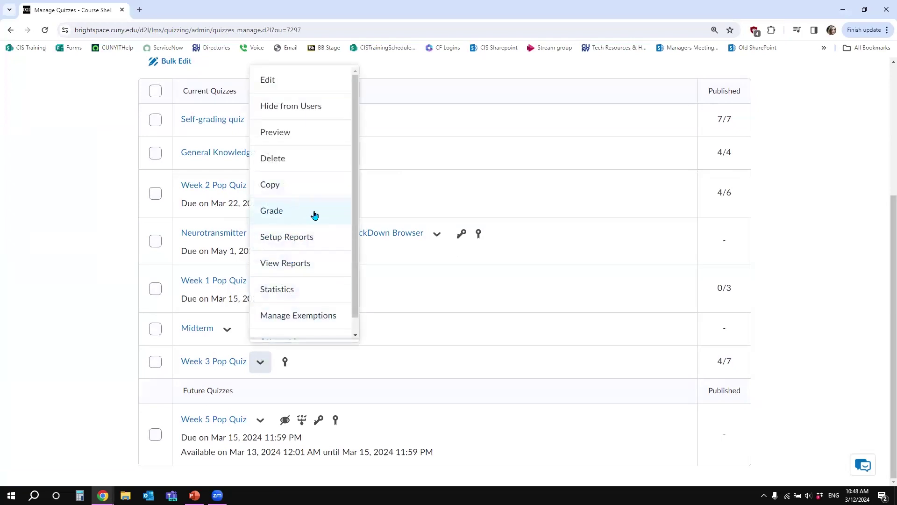
click(281, 213)
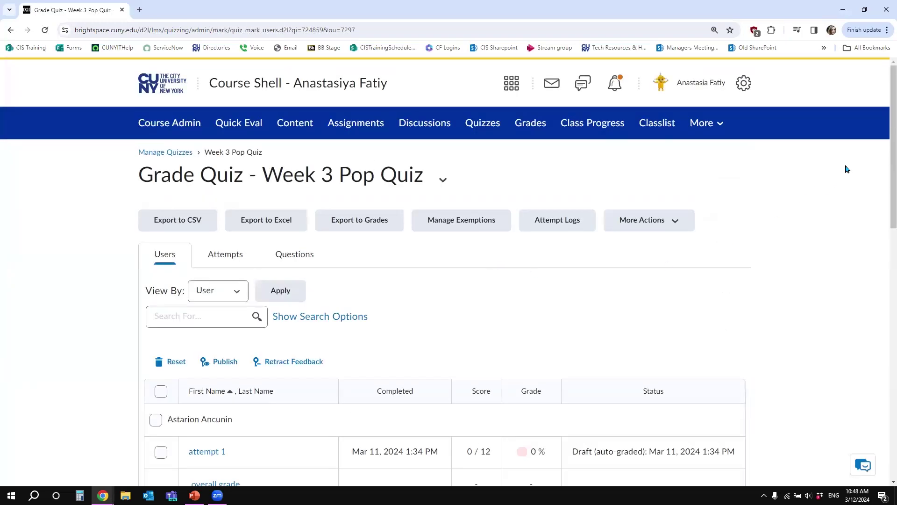
scroll(884, 188, down, 2)
scroll(884, 188, down, 2)
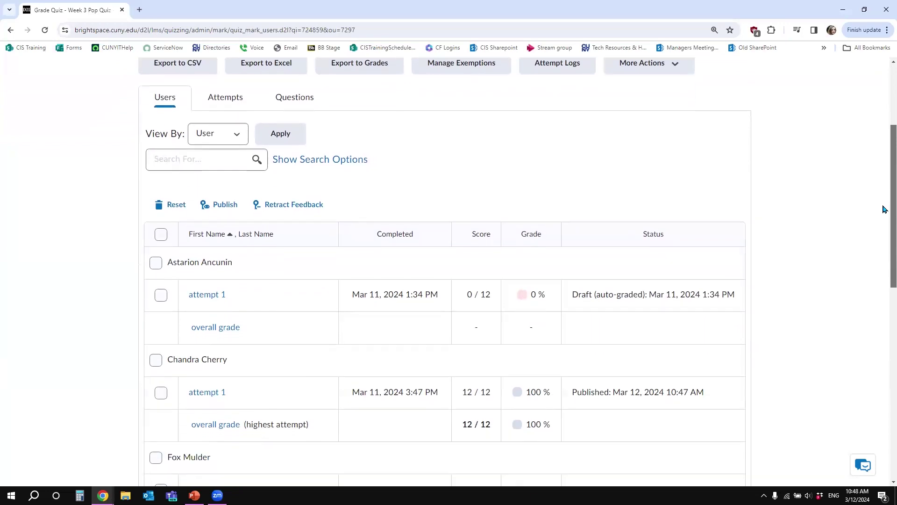
scroll(885, 251, down, 2)
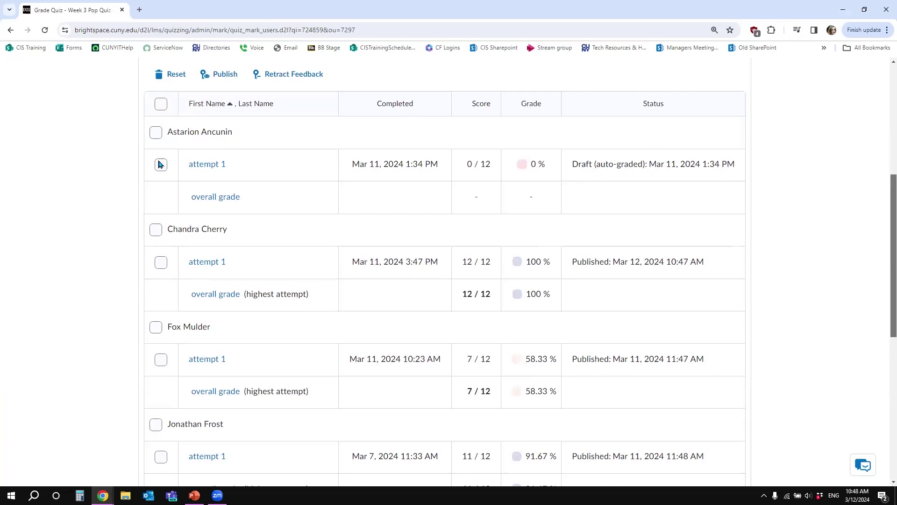
Open attempt 1 of the first listed student and review the answers and scores of all three questions.
click(213, 169)
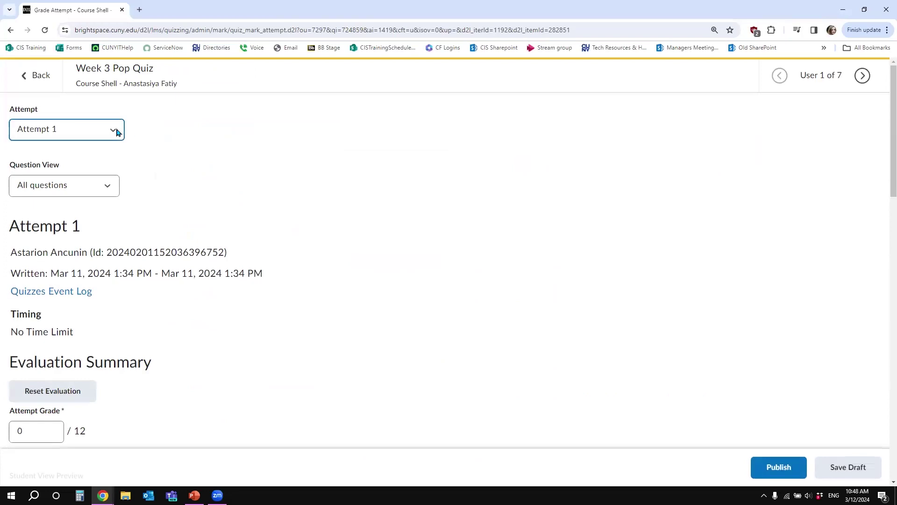
click(86, 130)
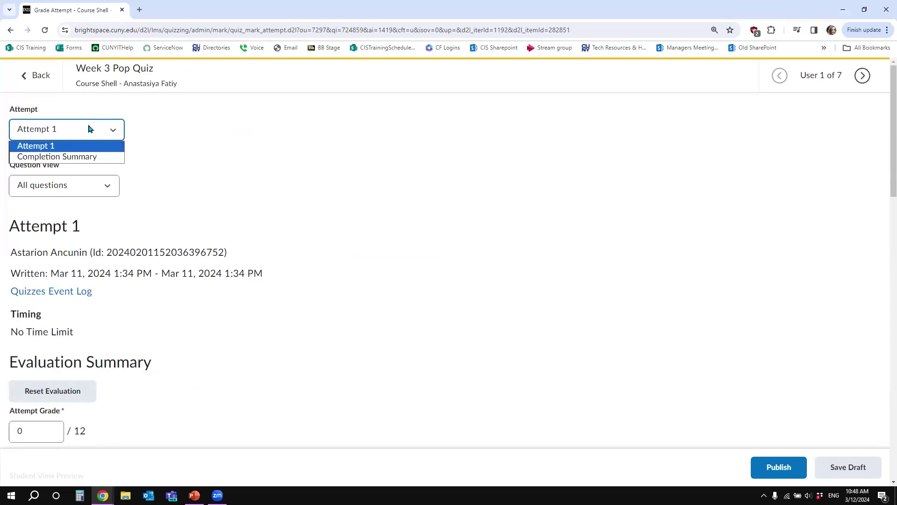
click(65, 146)
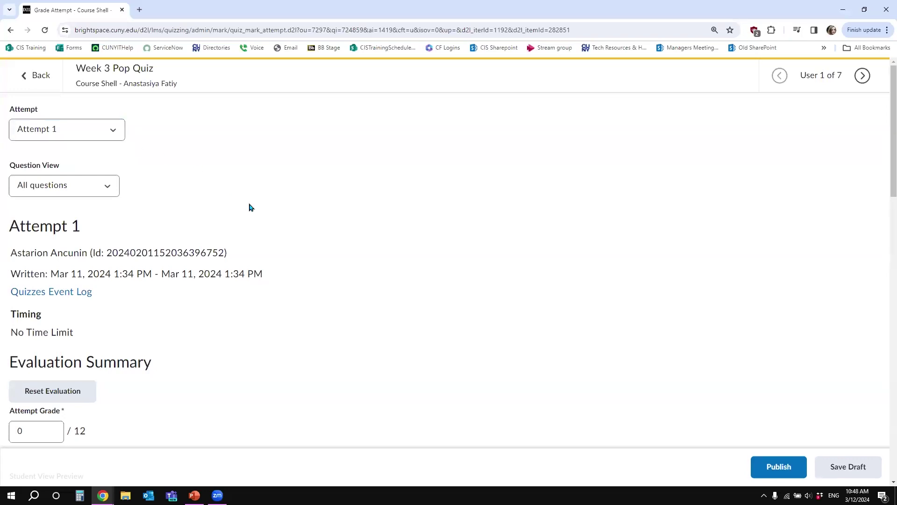
scroll(249, 207, down, 2)
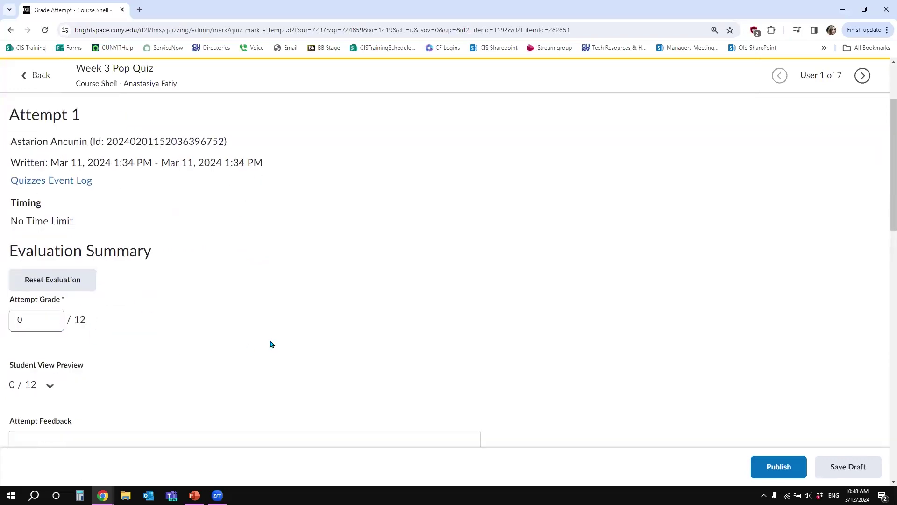
scroll(273, 341, down, 7)
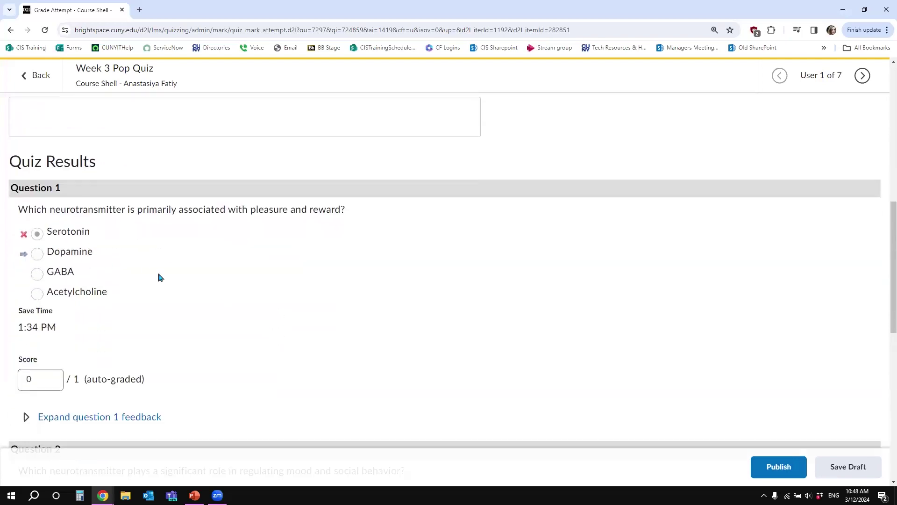
scroll(192, 276, down, 5)
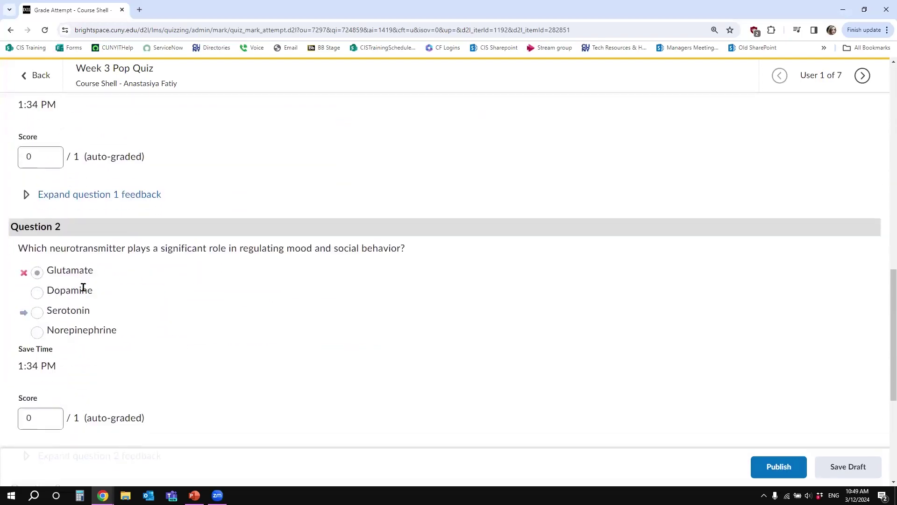
scroll(208, 338, down, 5)
scroll(208, 338, down, 1)
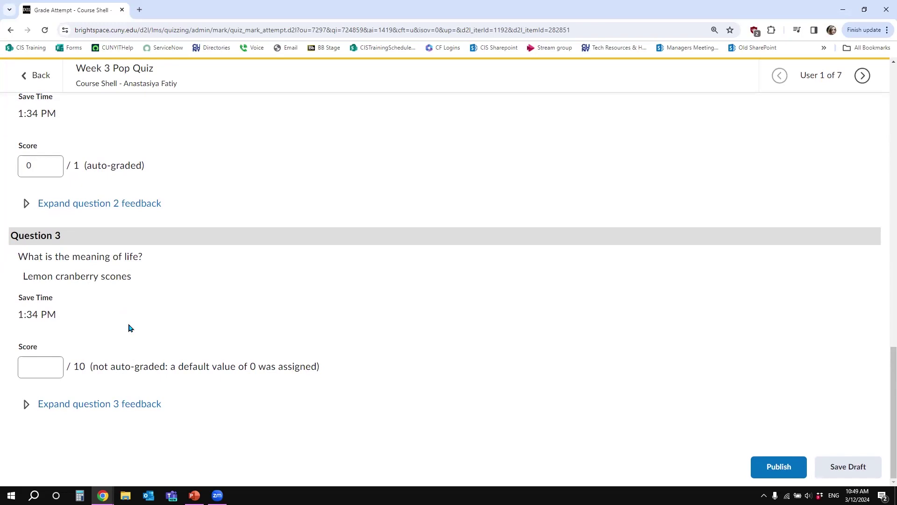
Score question 3 about the meaning of life 10 out of 10 and publish the evaluation.
click(44, 358)
click(453, 286)
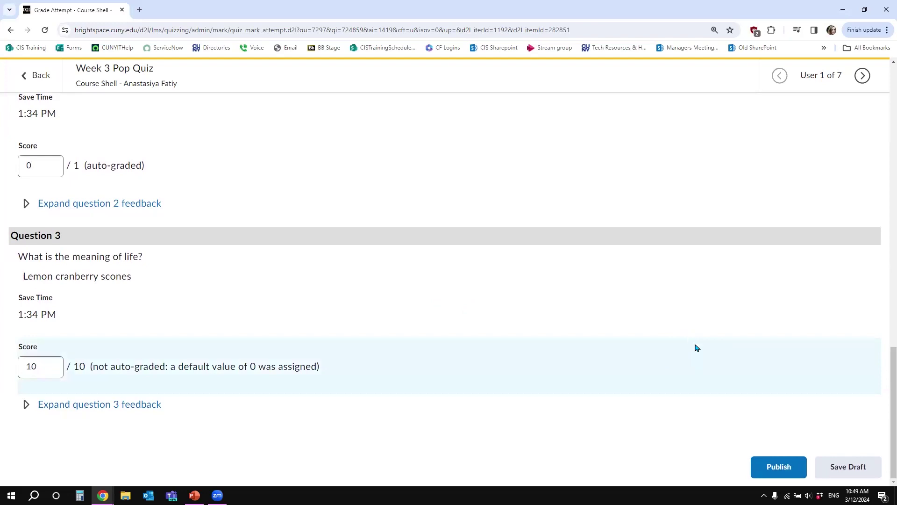
click(779, 467)
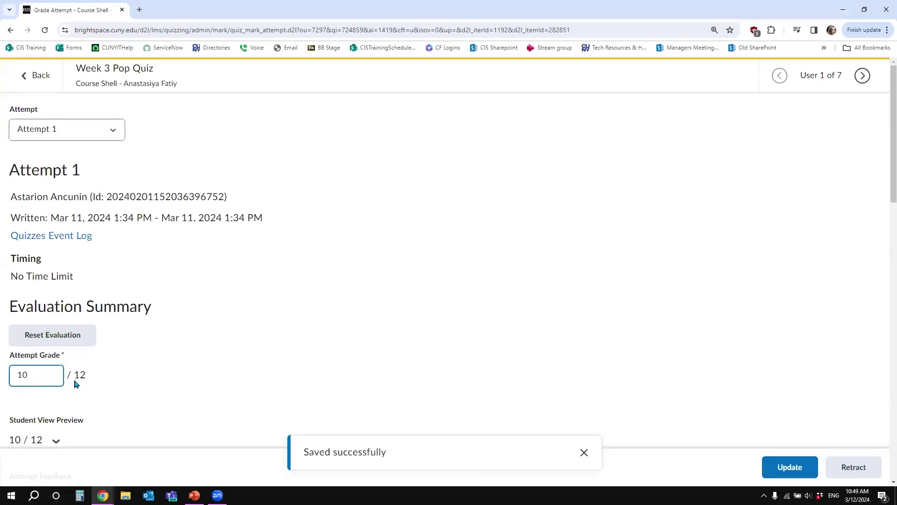
Review the published evaluation, retract it, and return to the quiz's list of users.
scroll(140, 362, down, 7)
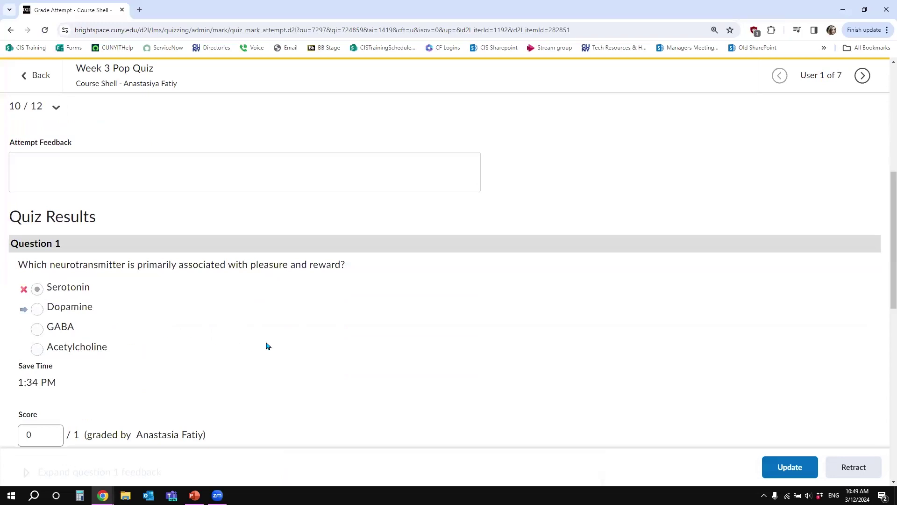
scroll(268, 346, up, 7)
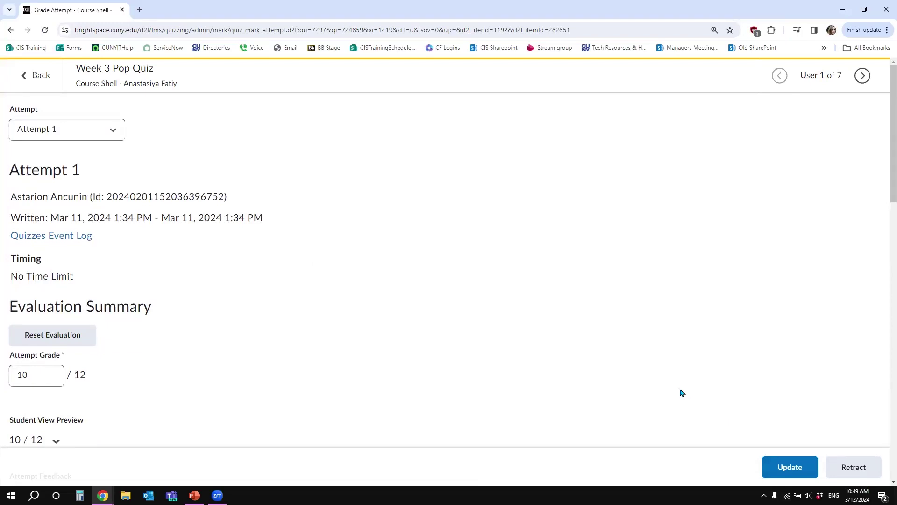
click(854, 467)
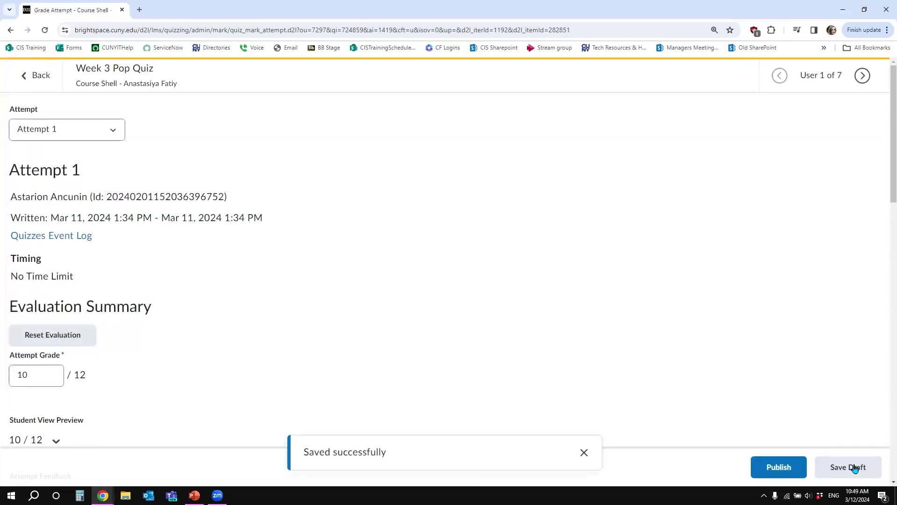
scroll(460, 352, down, 2)
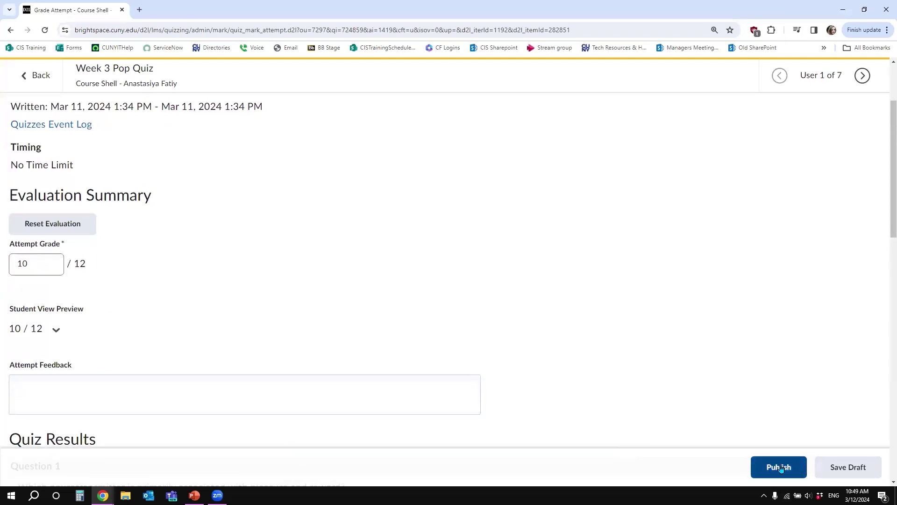
click(40, 75)
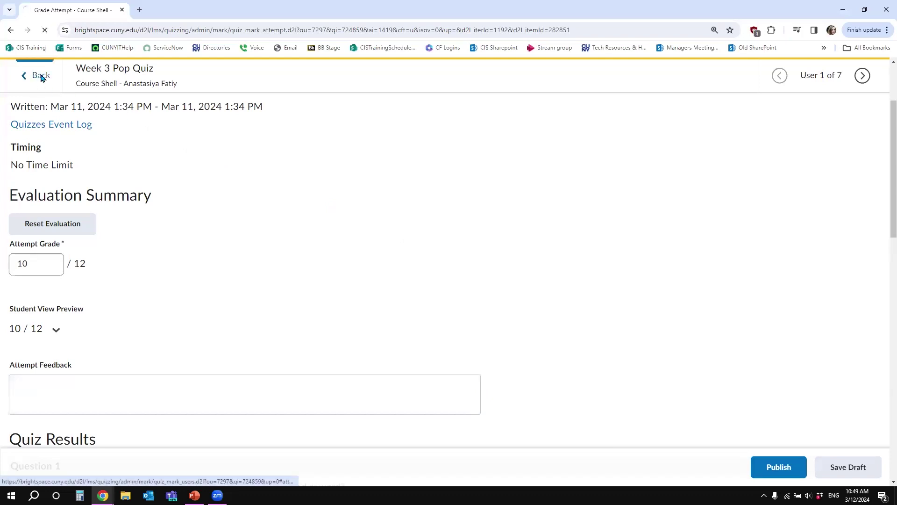
Open the course gradebook and check the students' grades in the Week 3 Pop Quiz column.
scroll(156, 322, up, 8)
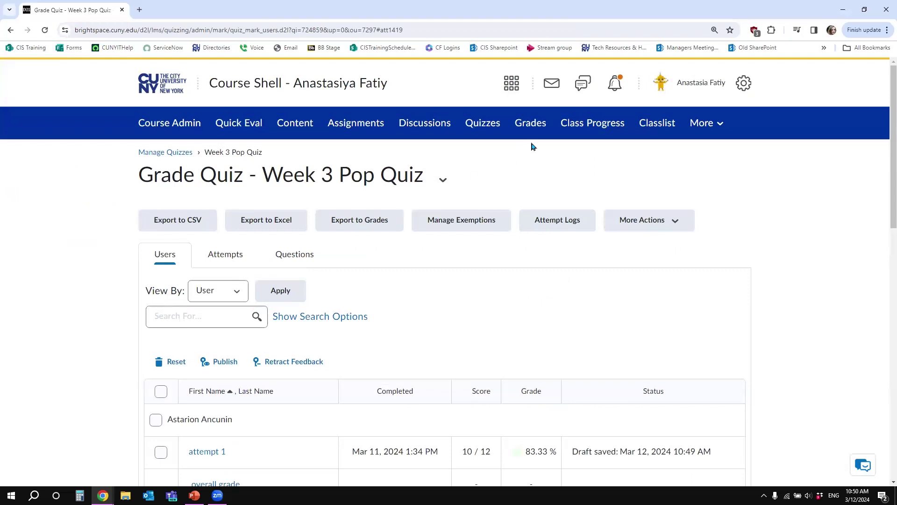
click(534, 126)
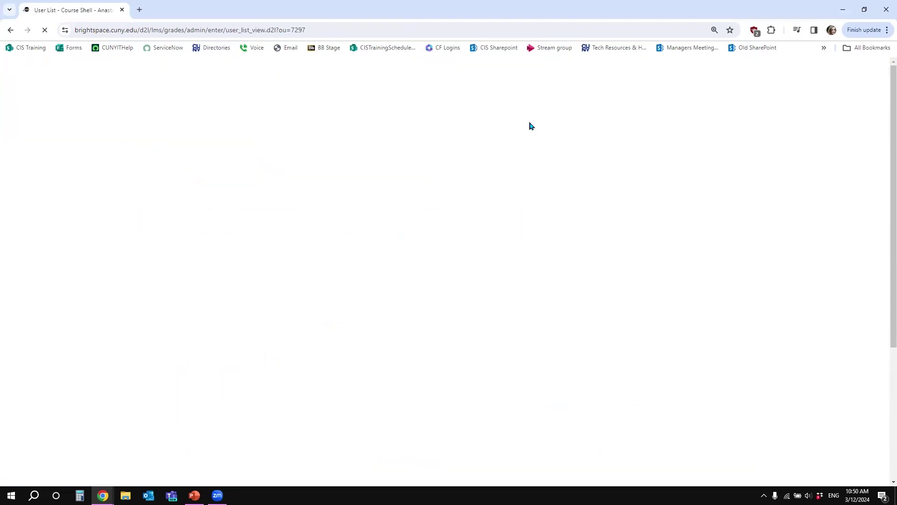
scroll(885, 193, down, 3)
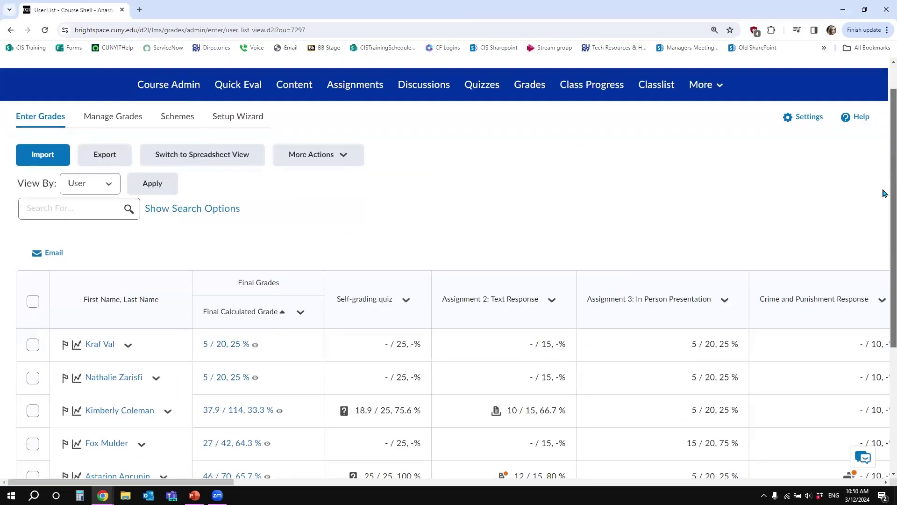
scroll(884, 193, down, 4)
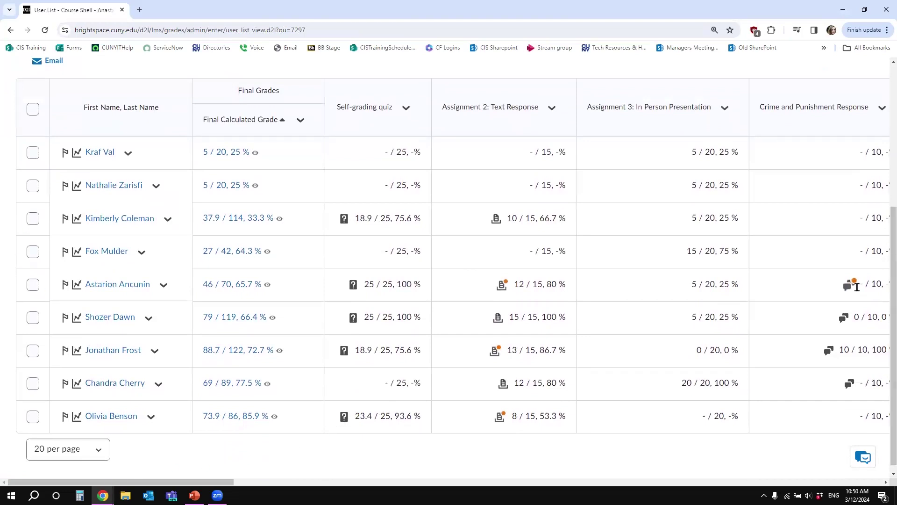
drag(153, 484, 794, 478)
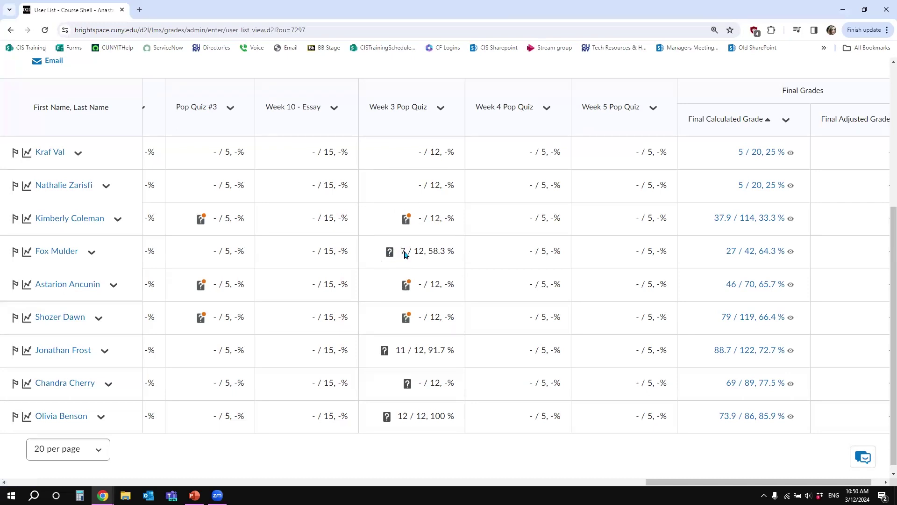
Open attempt 1 of the third student's Week 3 Pop Quiz from the gradebook in an enlarged window and find question 3.
click(405, 222)
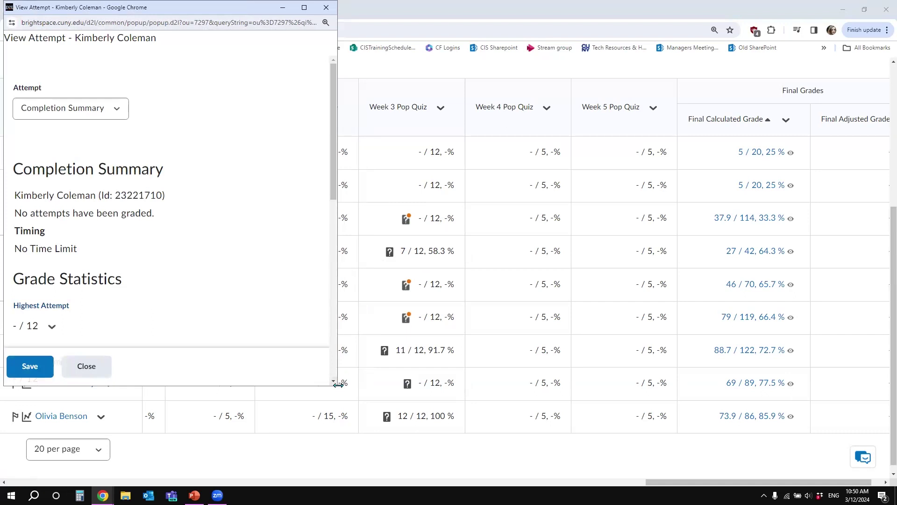
drag(337, 387, 406, 429)
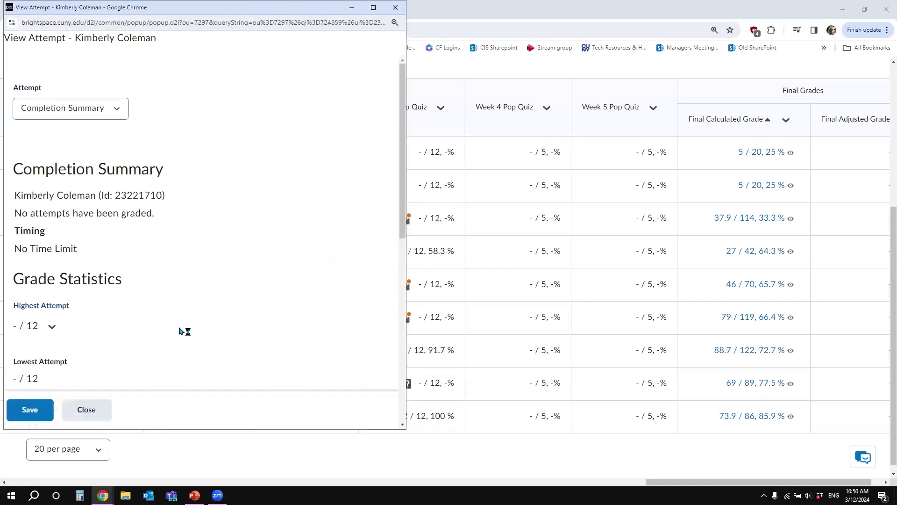
click(79, 109)
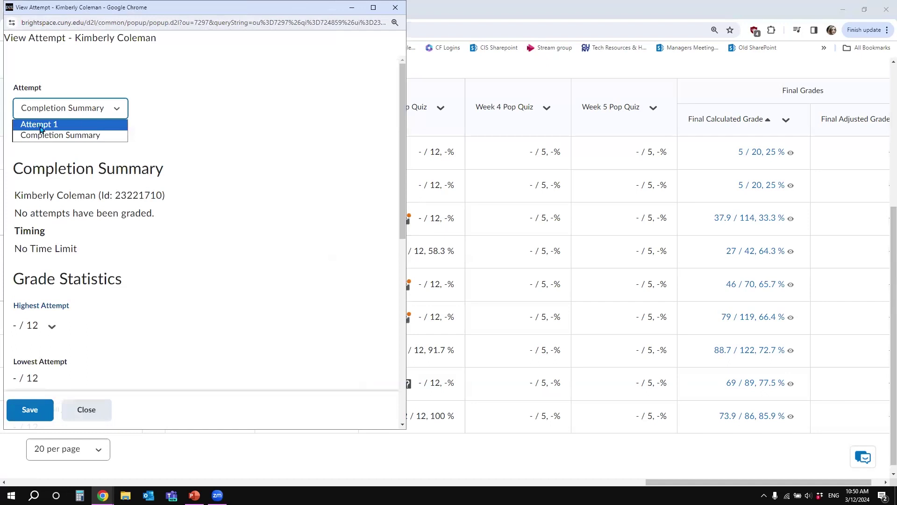
click(58, 125)
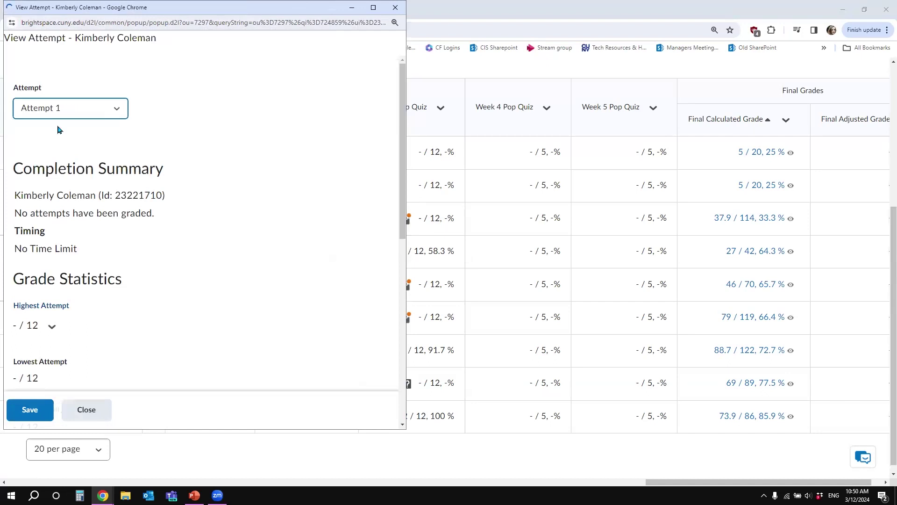
drag(402, 90, 377, 348)
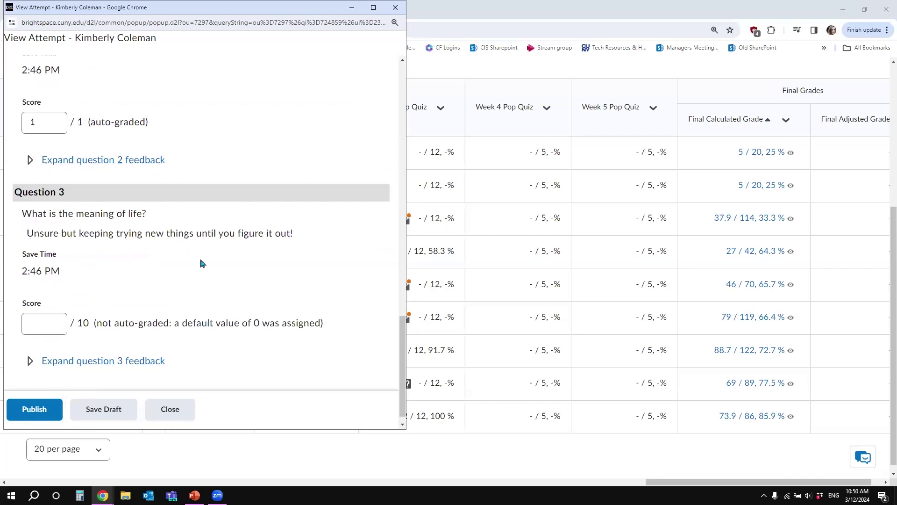
Score question 3 of this attempt 8 out of 10, publish the evaluation, and return to the gradebook.
click(32, 321)
click(288, 293)
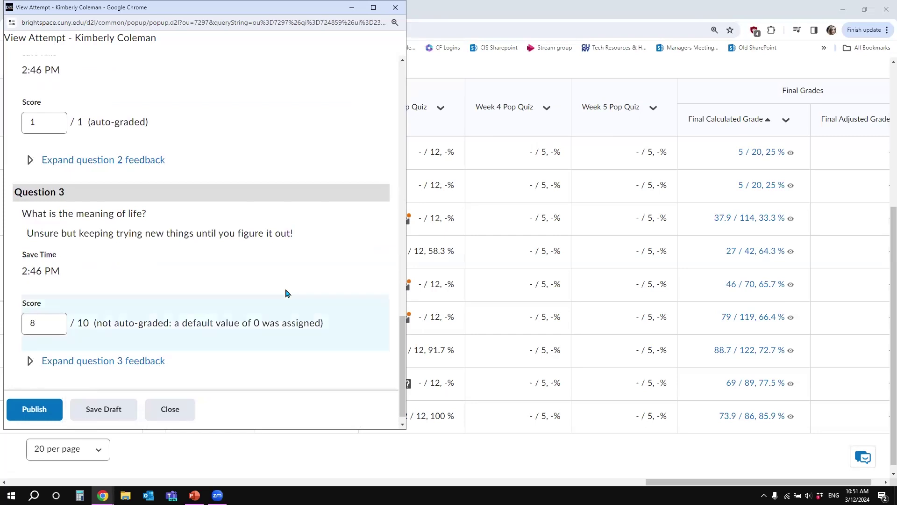
click(31, 412)
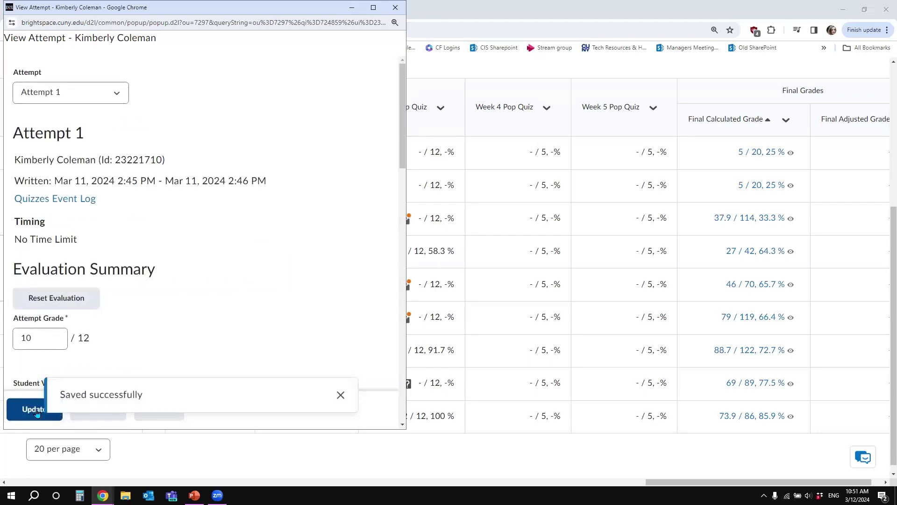
click(396, 8)
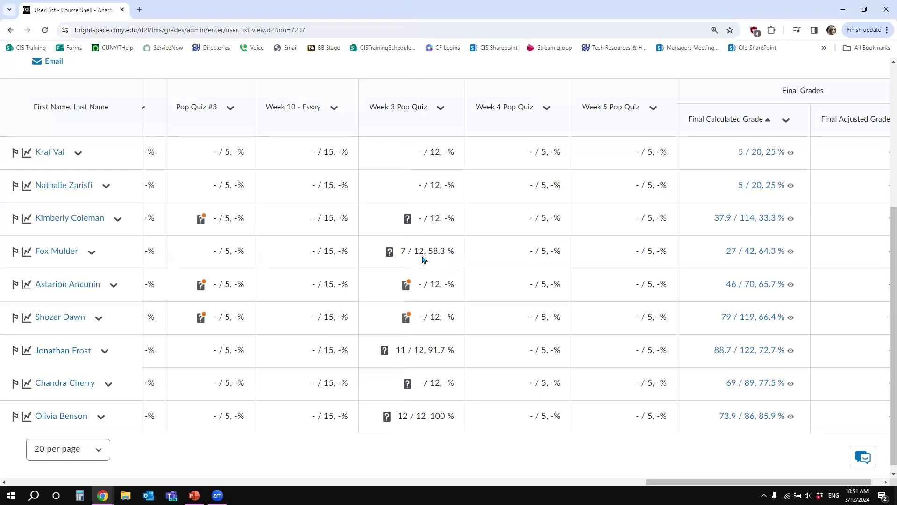
Reopen the third student's Week 3 Pop Quiz attempt 1, update its published evaluation, and return to the gradebook.
click(405, 216)
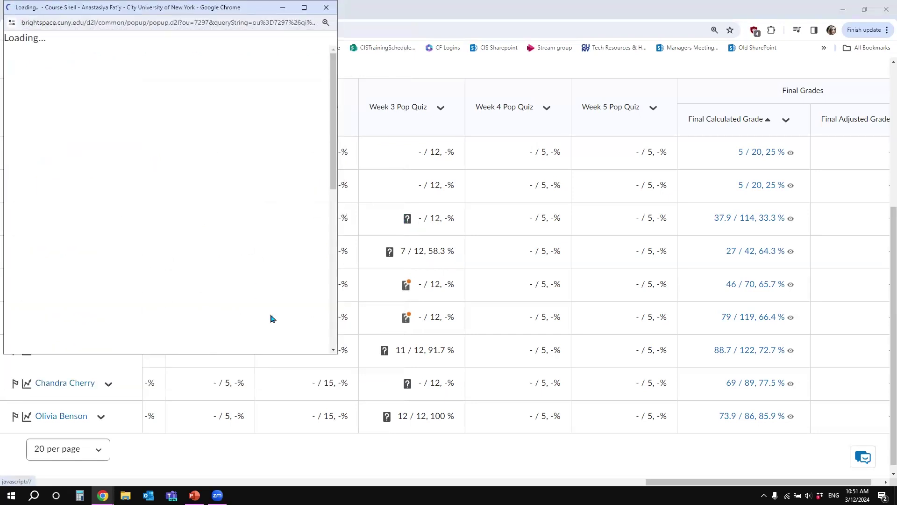
click(121, 108)
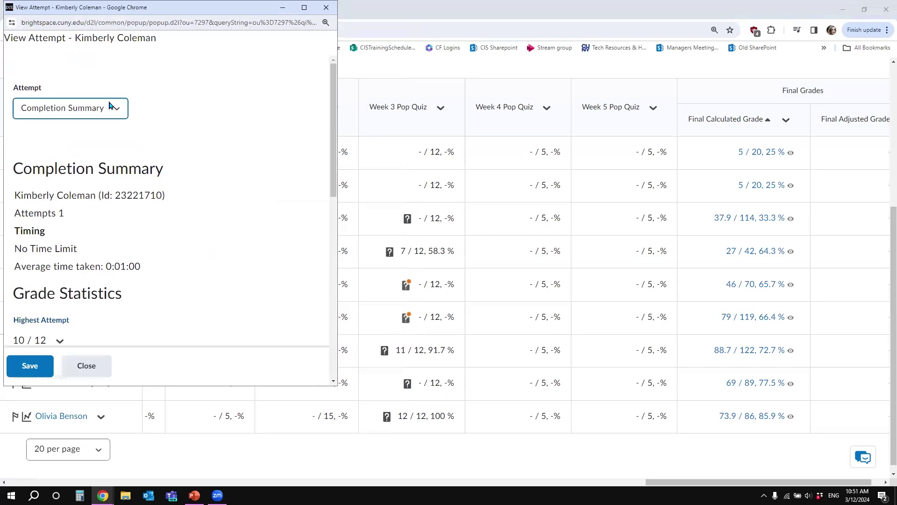
click(94, 122)
scroll(335, 141, down, 1)
scroll(335, 142, down, 10)
scroll(335, 142, up, 4)
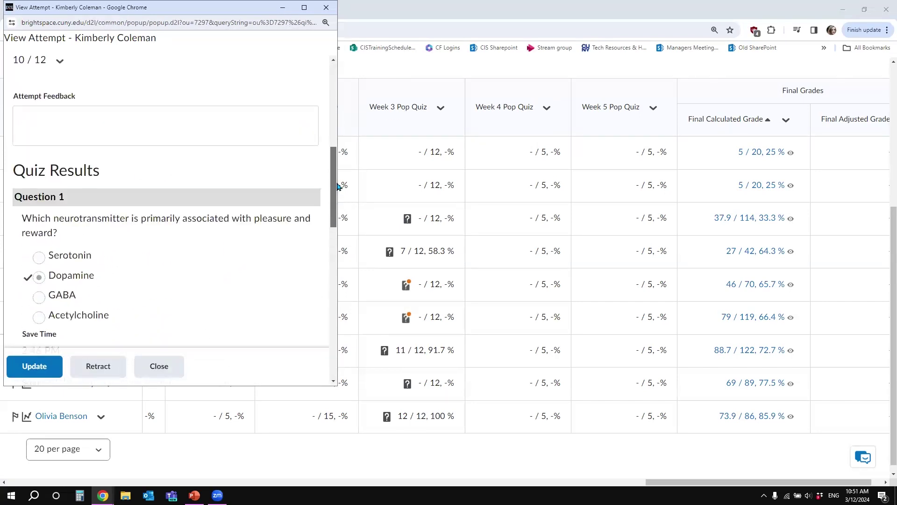
click(31, 366)
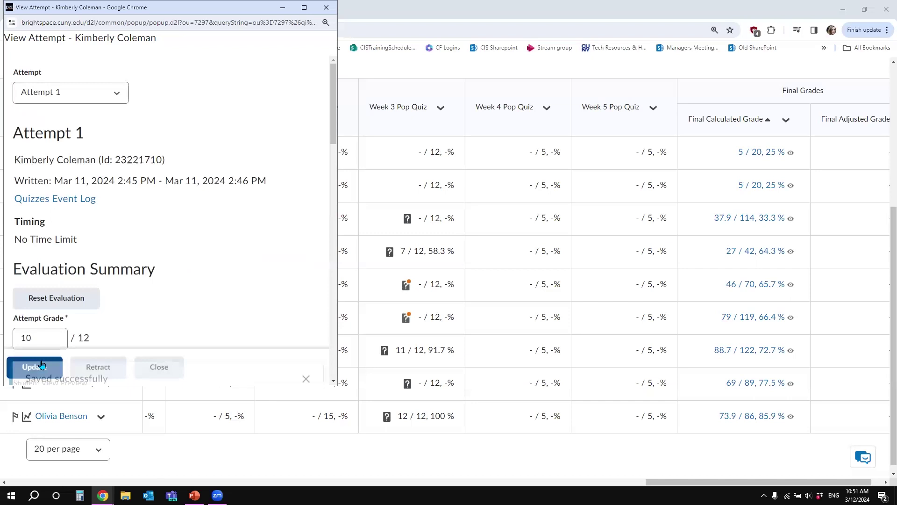
click(325, 8)
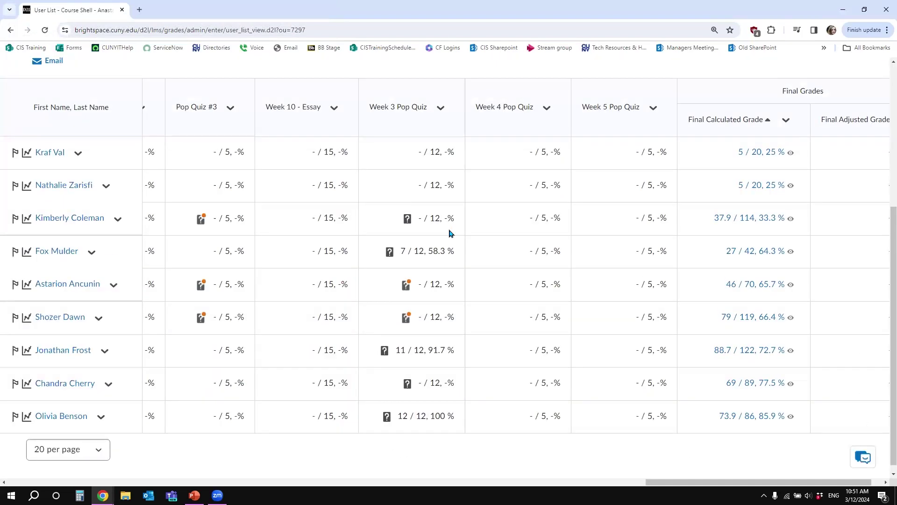
Open attempt 1 of the sixth student's Week 3 Pop Quiz from the gradebook in an enlarged window and find question 3.
click(407, 320)
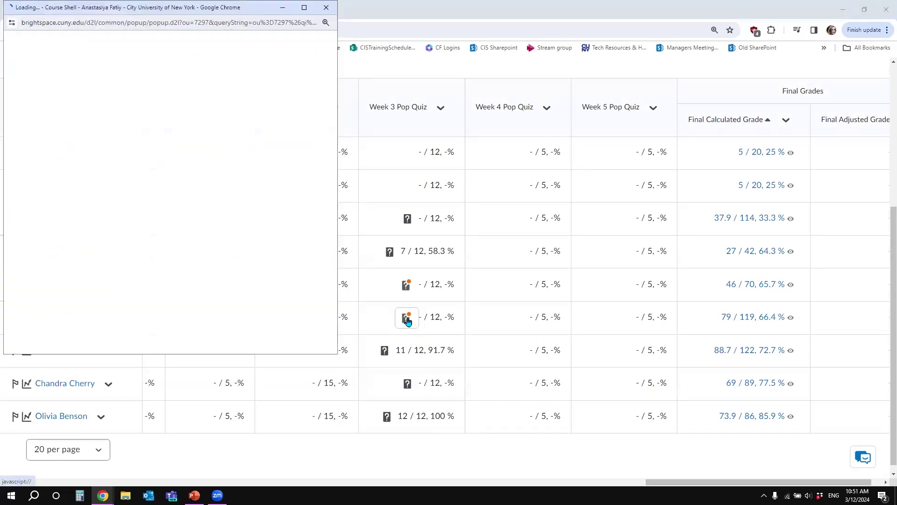
click(106, 117)
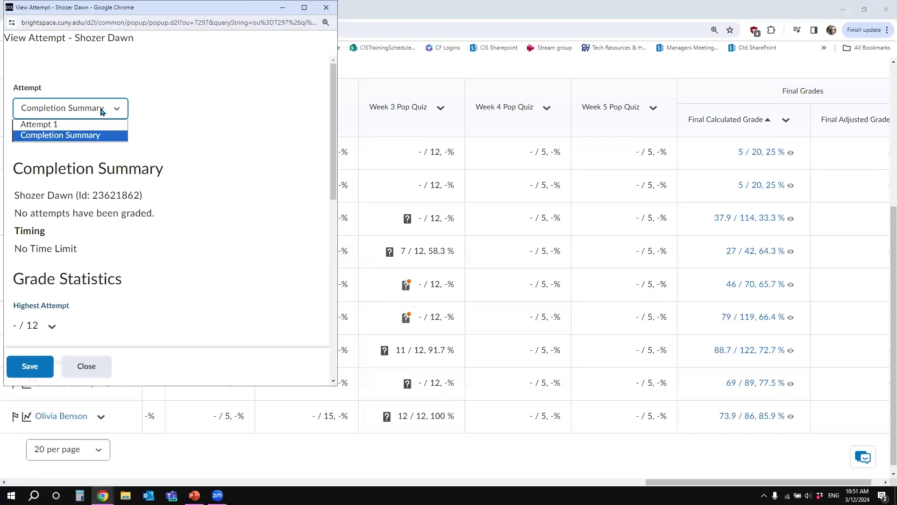
click(99, 123)
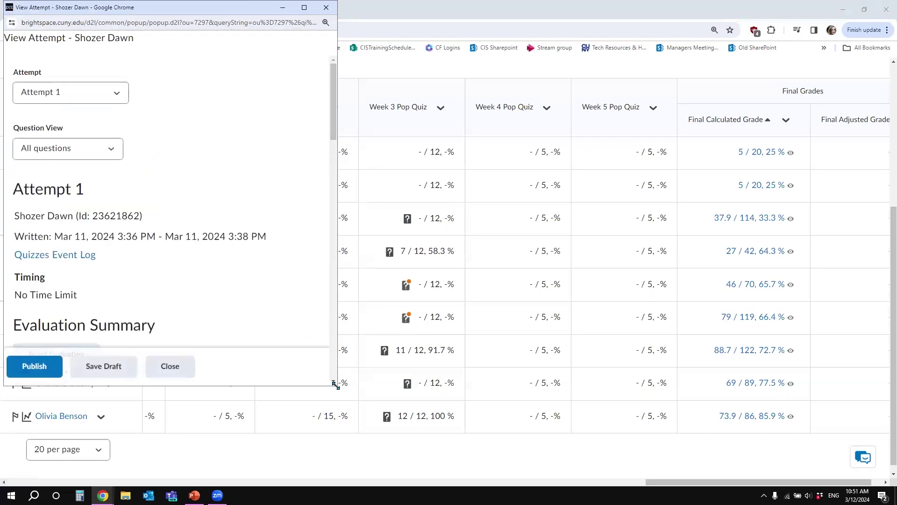
scroll(471, 163, down, 5)
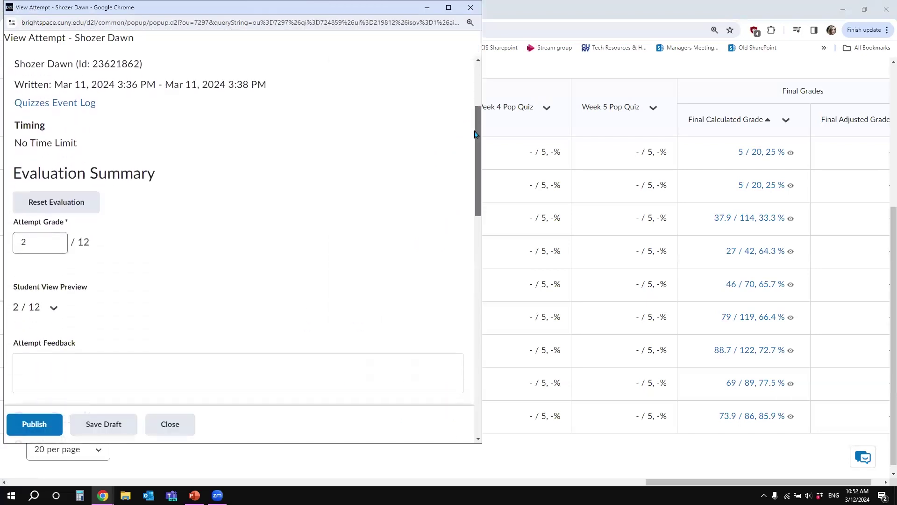
drag(471, 164, 469, 337)
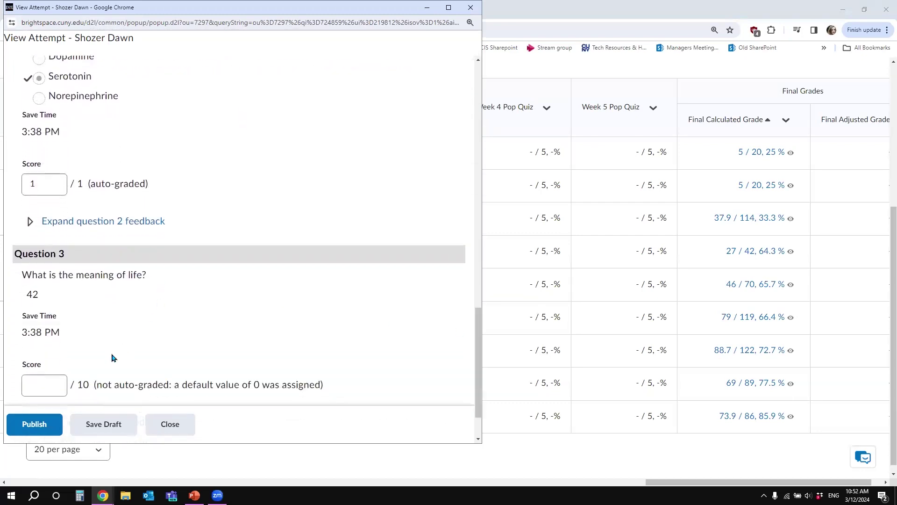
Score question 3 of the sixth student's attempt 9 out of 10, publish the evaluation, and return to the gradebook.
text(9)
click(34, 423)
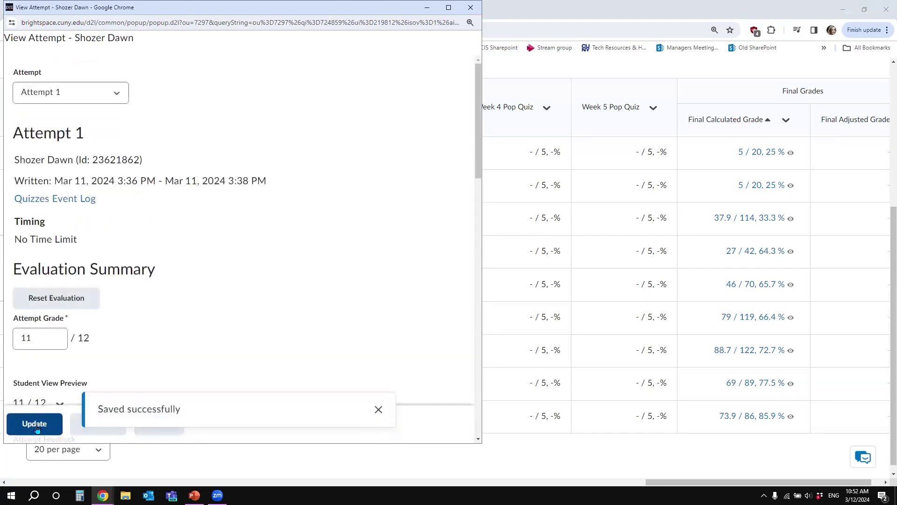
click(470, 10)
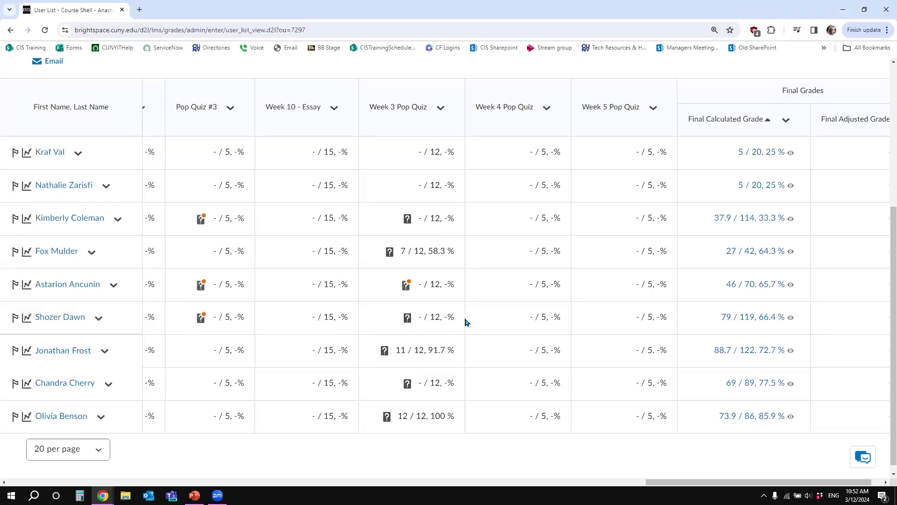
Reopen attempt 1 of the third student's Week 3 Pop Quiz and check its attempt grade and question 3 score.
click(408, 220)
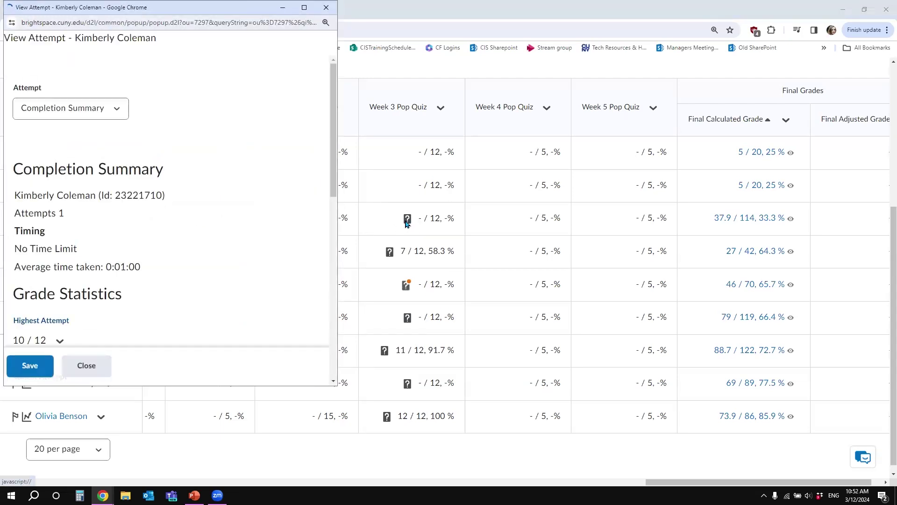
click(68, 114)
click(59, 124)
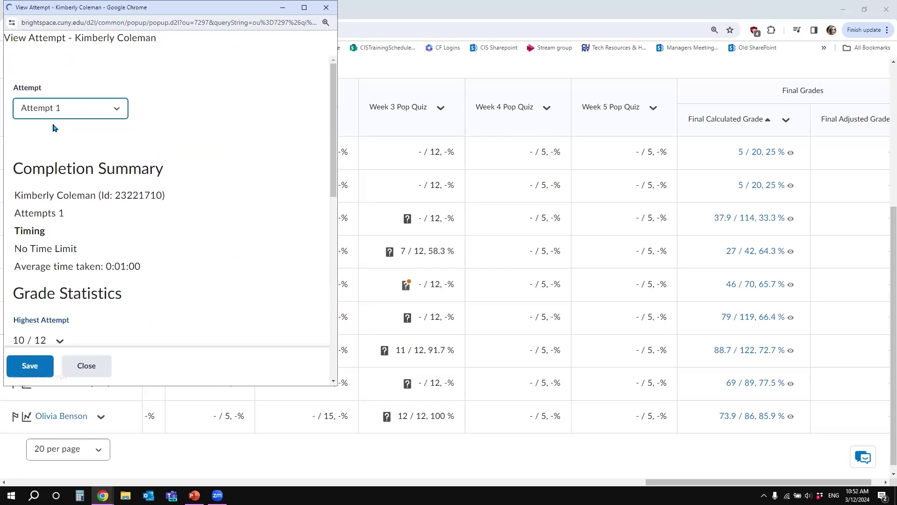
drag(332, 135, 334, 179)
click(36, 220)
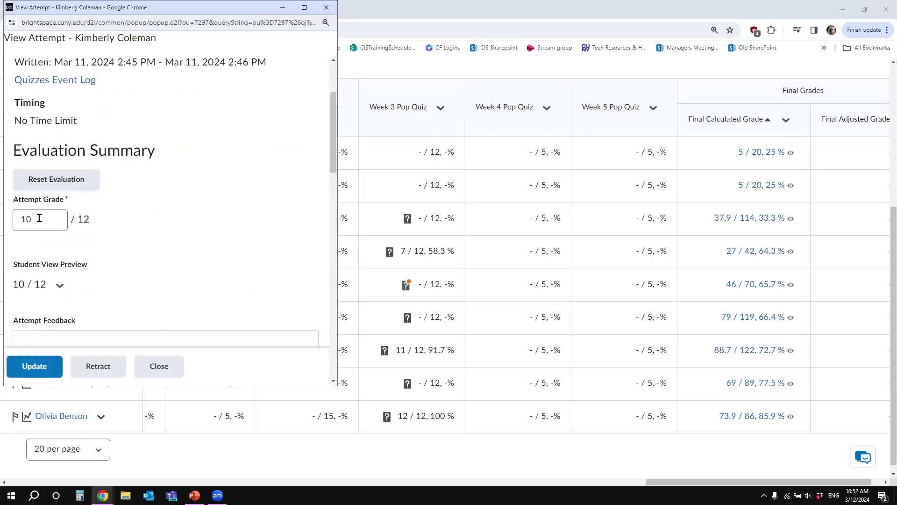
click(93, 227)
drag(334, 132, 334, 371)
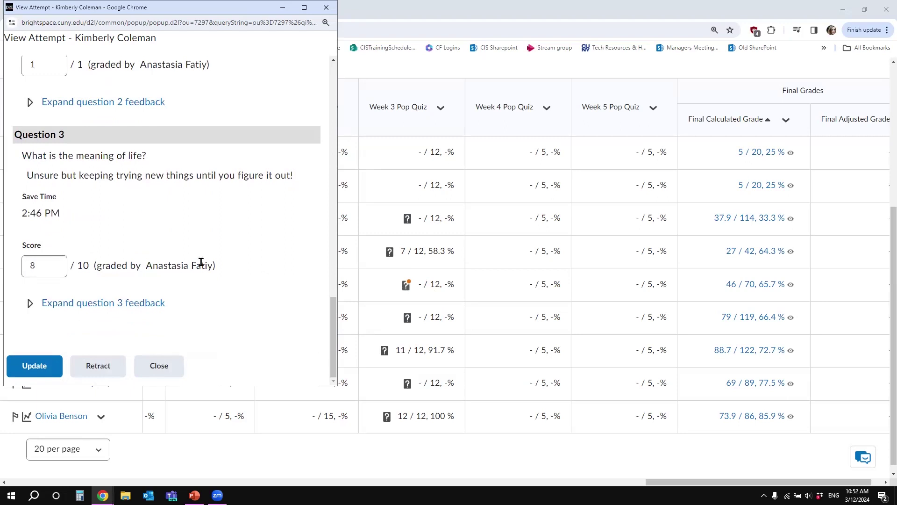
Update the third student's published evaluation again and return to the start of the gradebook page.
click(32, 369)
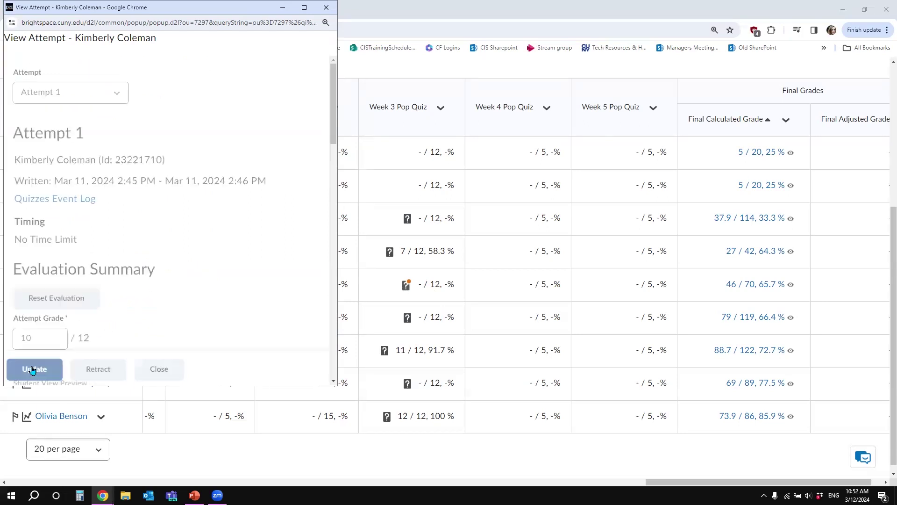
click(326, 8)
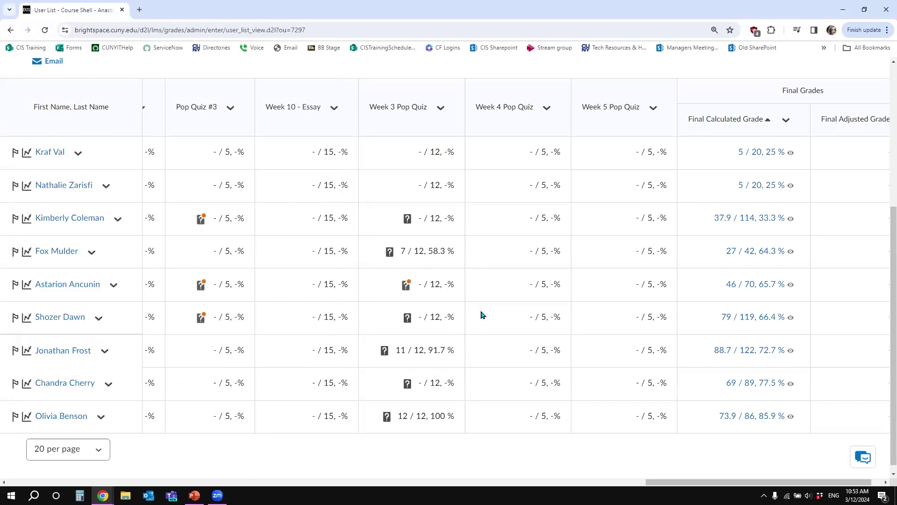
scroll(482, 315, up, 1)
scroll(482, 315, up, 4)
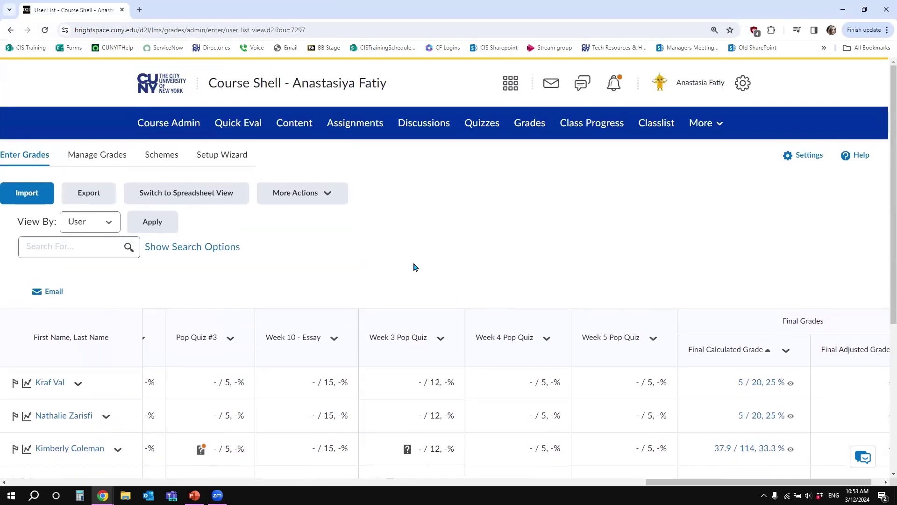